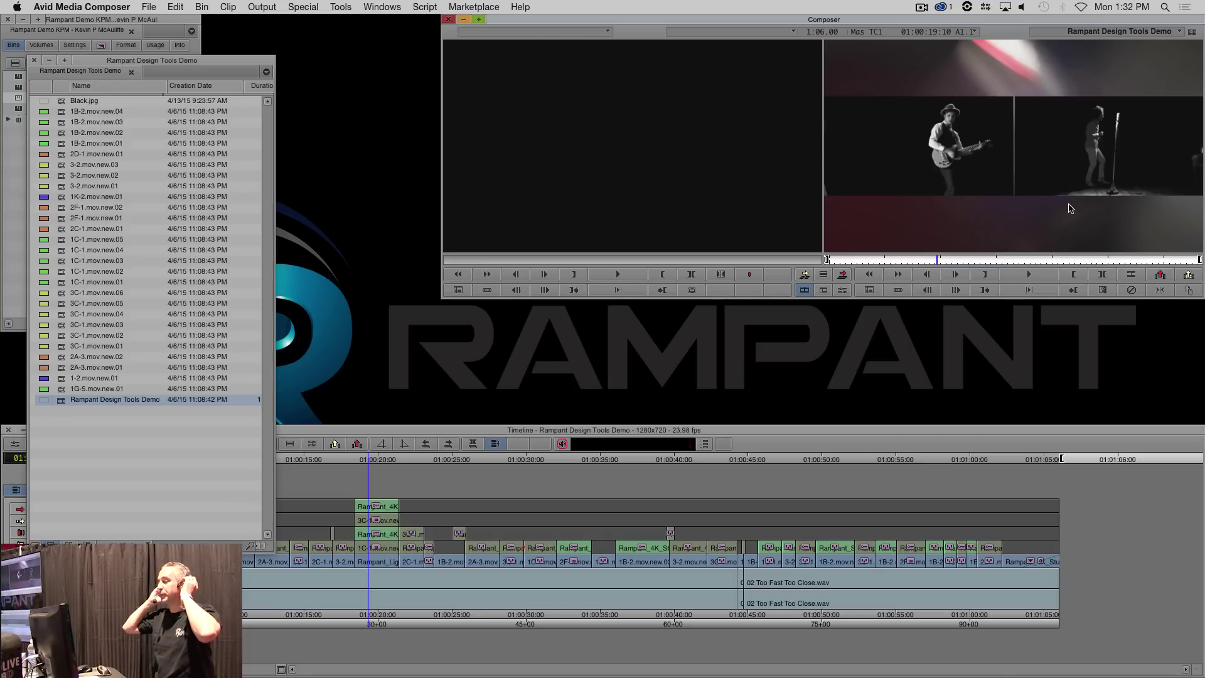
# Park the Rampant Design Tools Demo sequence's position indicator at 01:00:00:00.
pyautogui.click(351, 512)
pyautogui.click(84, 464)
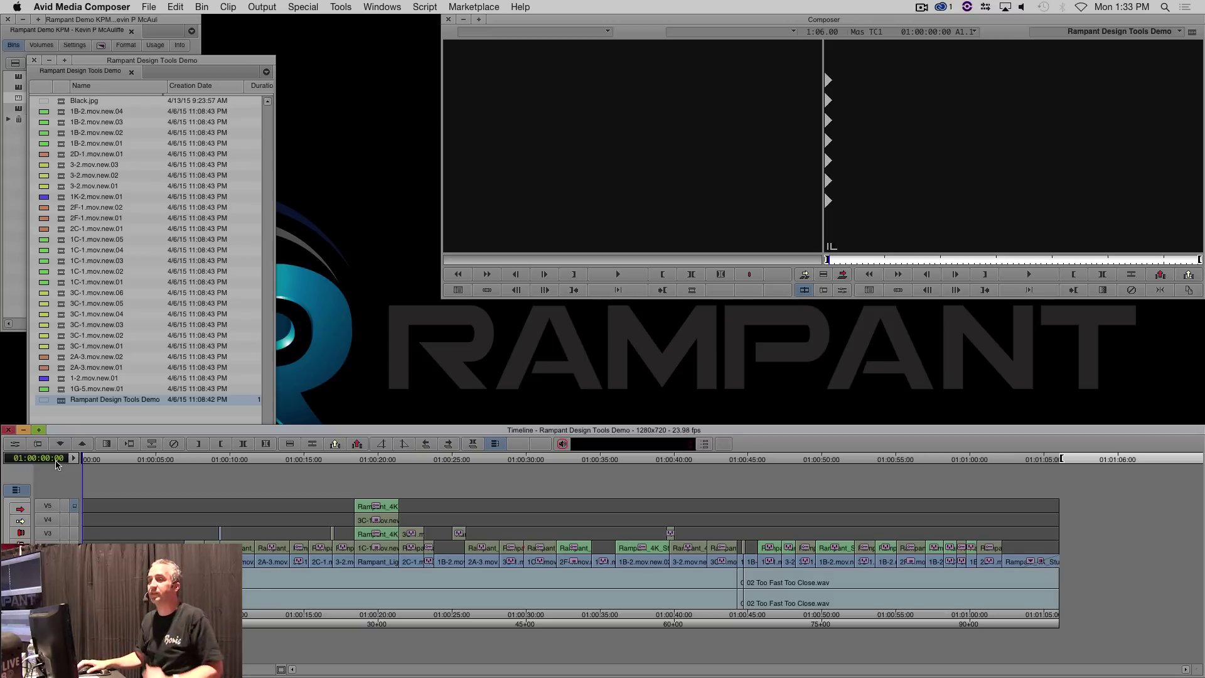
# Display the project's 720p/23.976 format settings, then play the demo sequence from its start.
pyautogui.moveTo(148, 65); pyautogui.dragTo(409, 109)
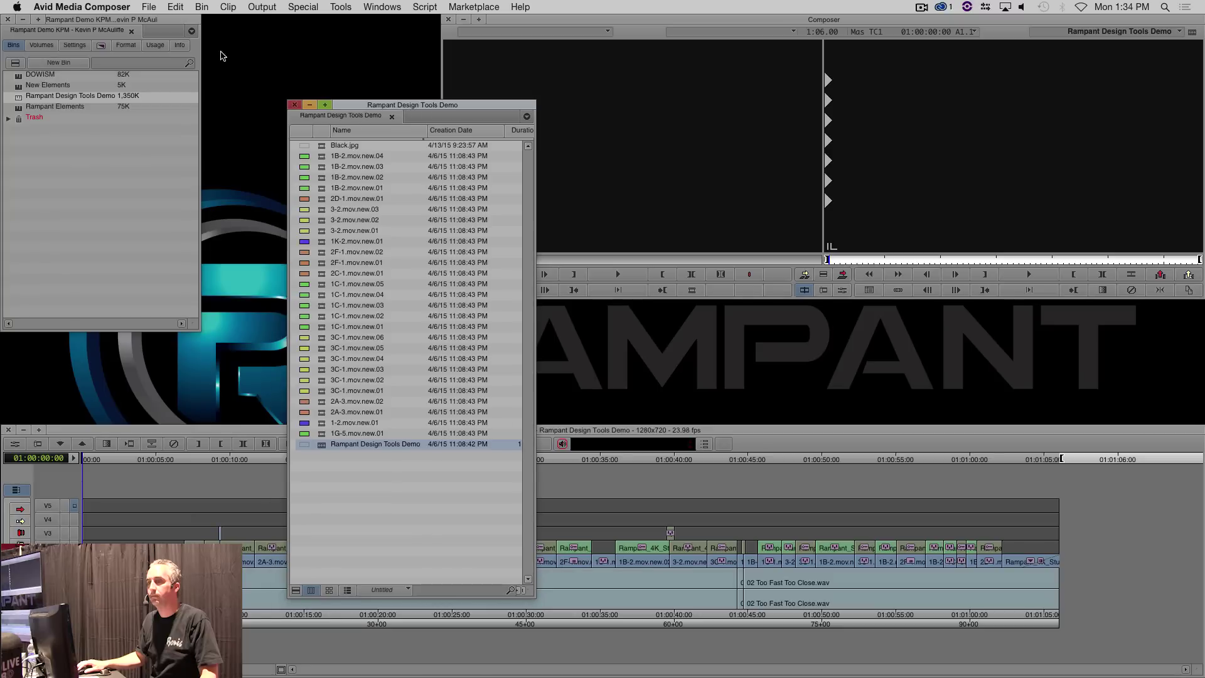
pyautogui.click(123, 45)
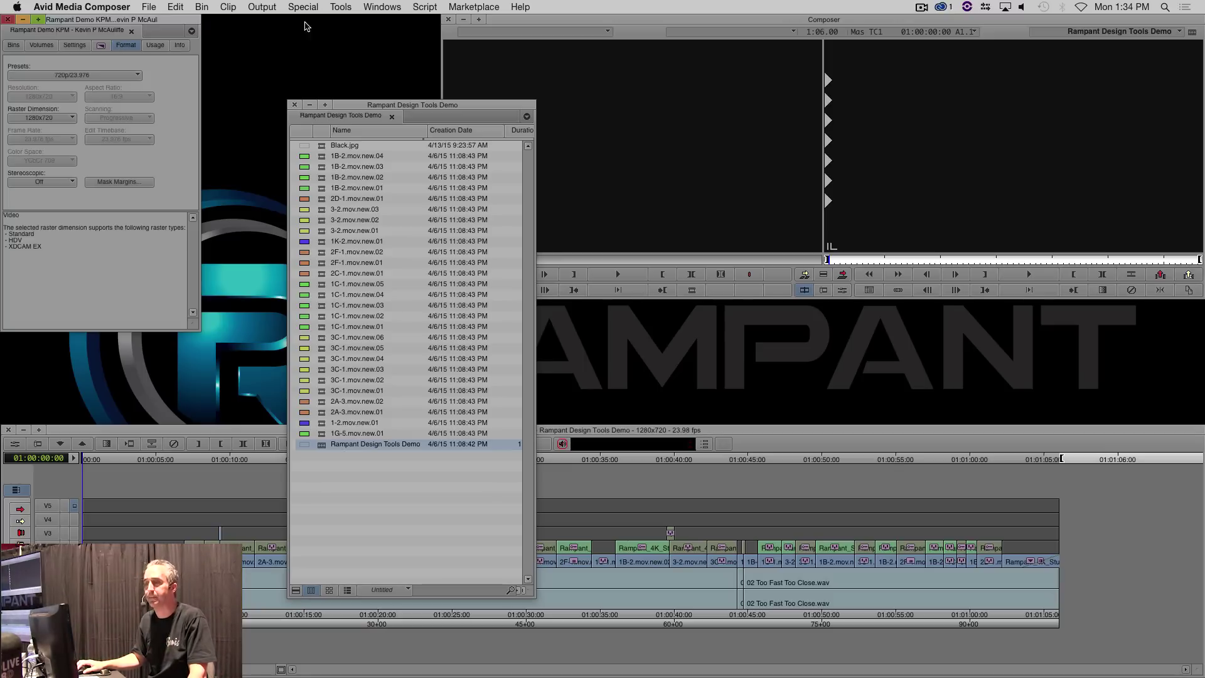
pyautogui.click(377, 106)
pyautogui.moveTo(377, 106); pyautogui.dragTo(257, 23)
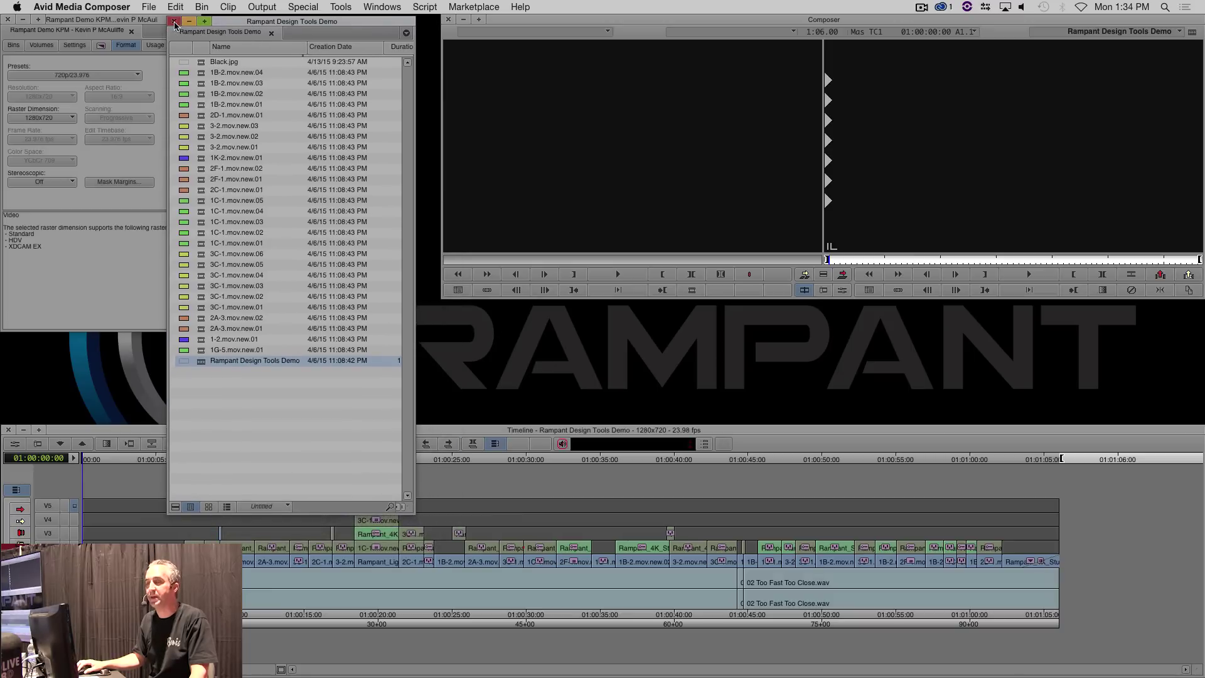
pyautogui.click(92, 500)
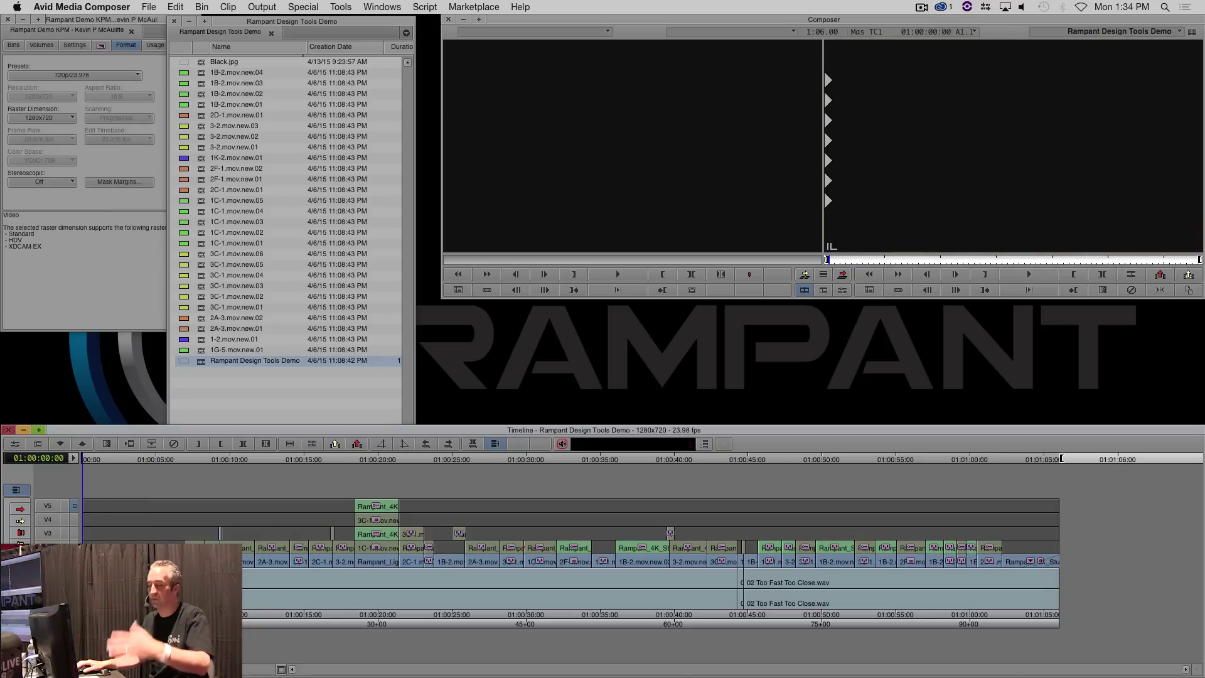
pyautogui.press('space')
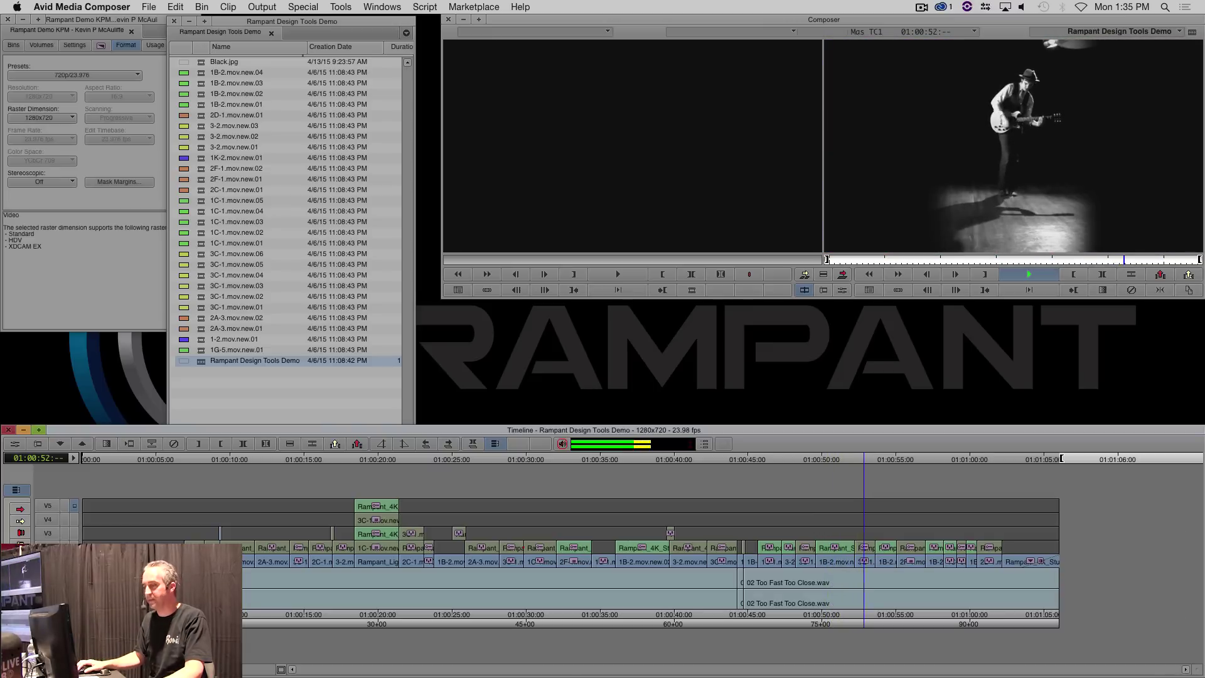
# Stop playback and park the demo sequence at 01:00:12:23.
pyautogui.press('space')
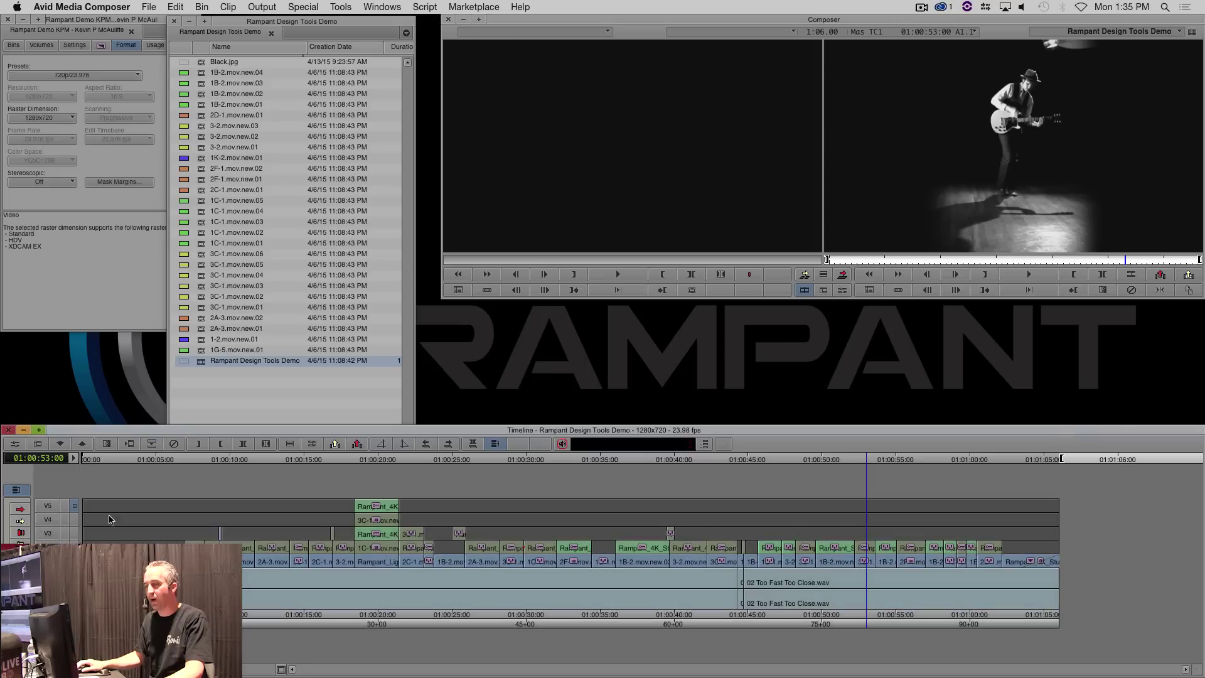
pyautogui.click(271, 572)
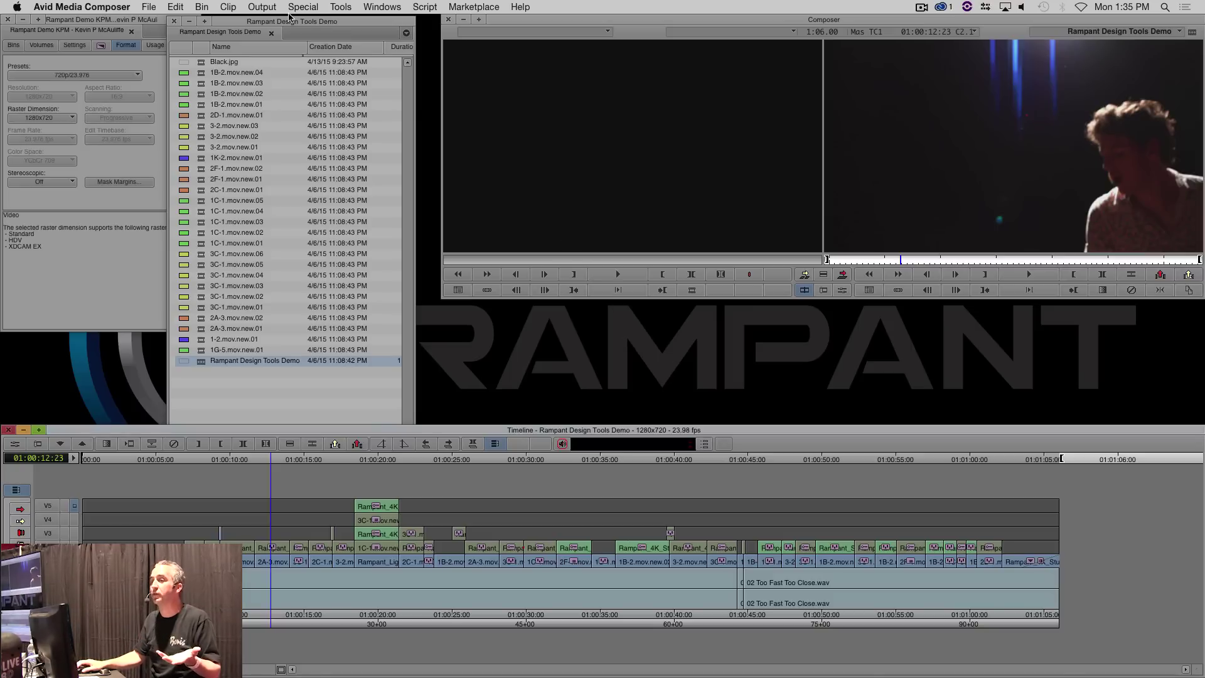
pyautogui.moveTo(286, 23); pyautogui.dragTo(389, 43)
pyautogui.click(88, 75)
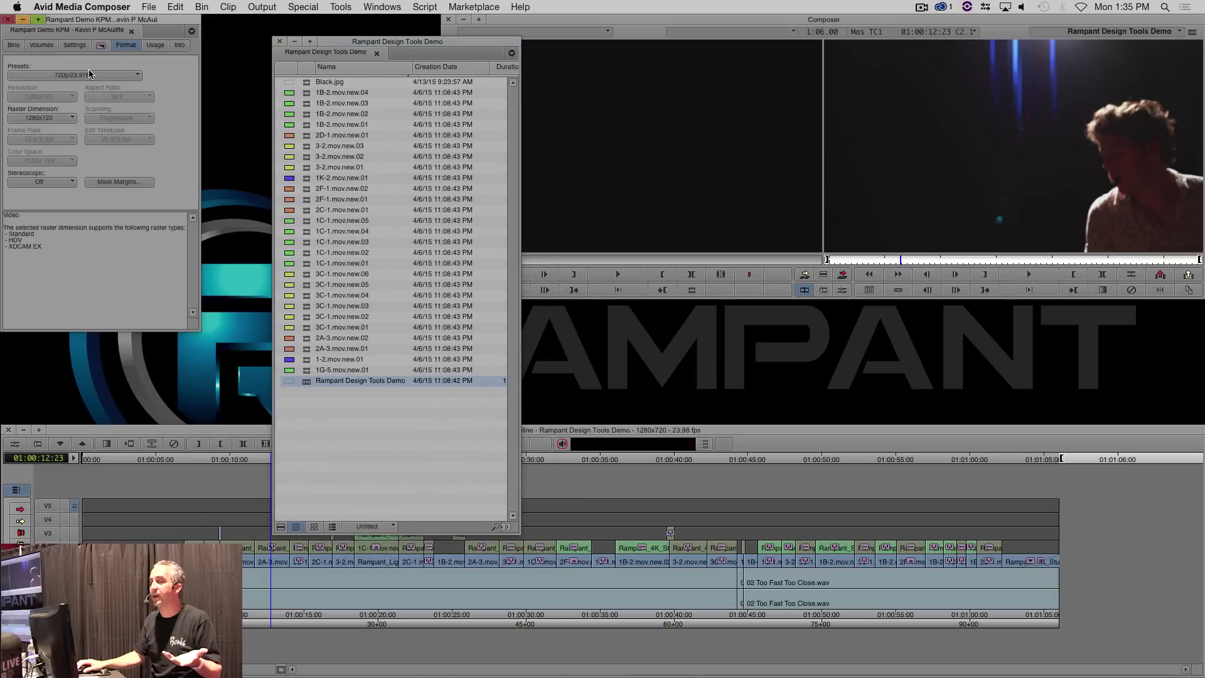
pyautogui.moveTo(47, 108)
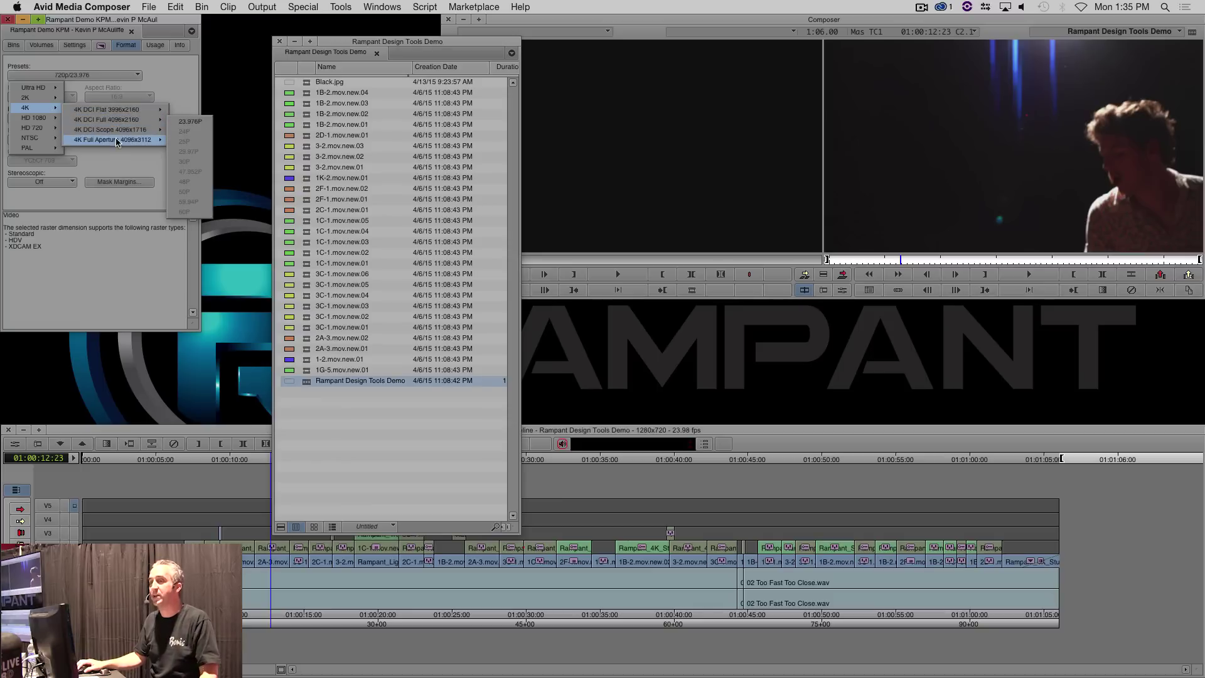
pyautogui.moveTo(125, 139)
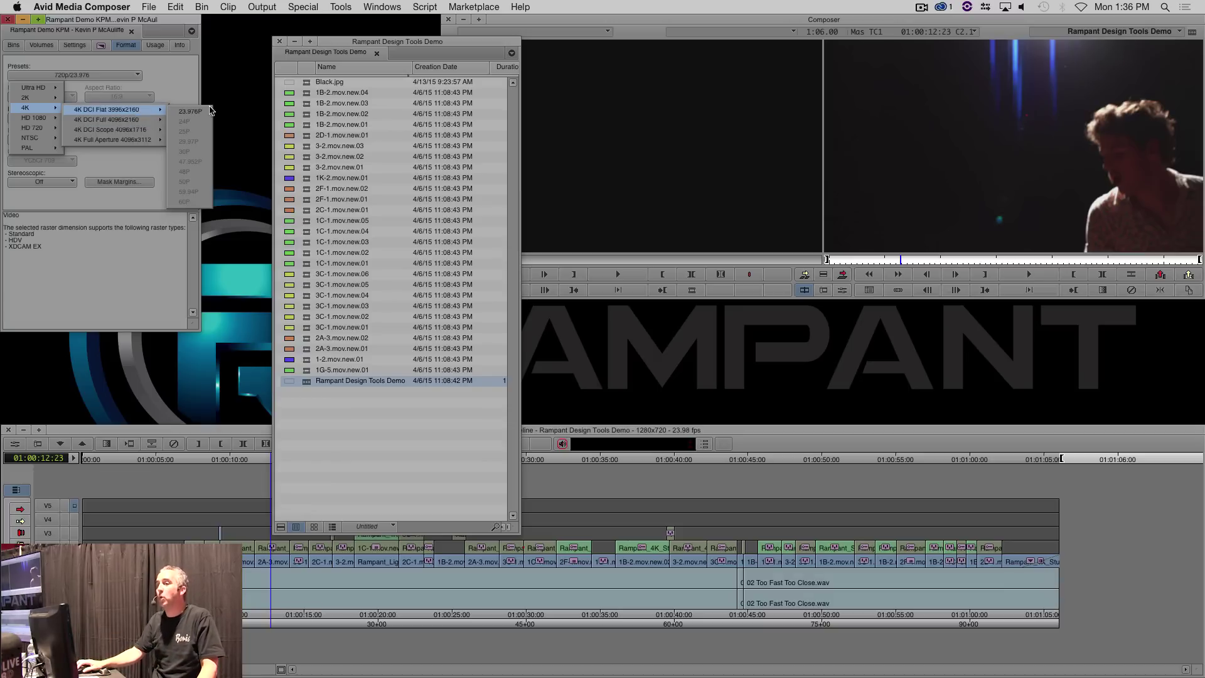
pyautogui.click(99, 170)
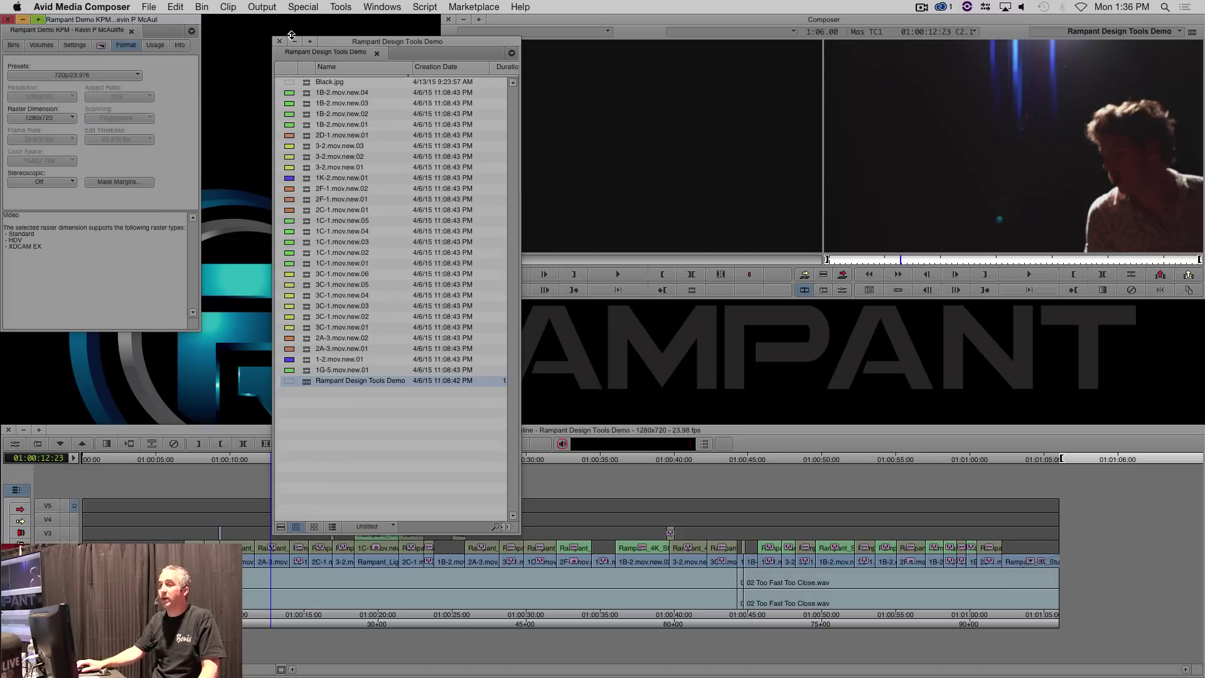
# Close the demo bin, then open and enlarge the empty New Elements bin.
pyautogui.click(280, 40)
pyautogui.click(18, 43)
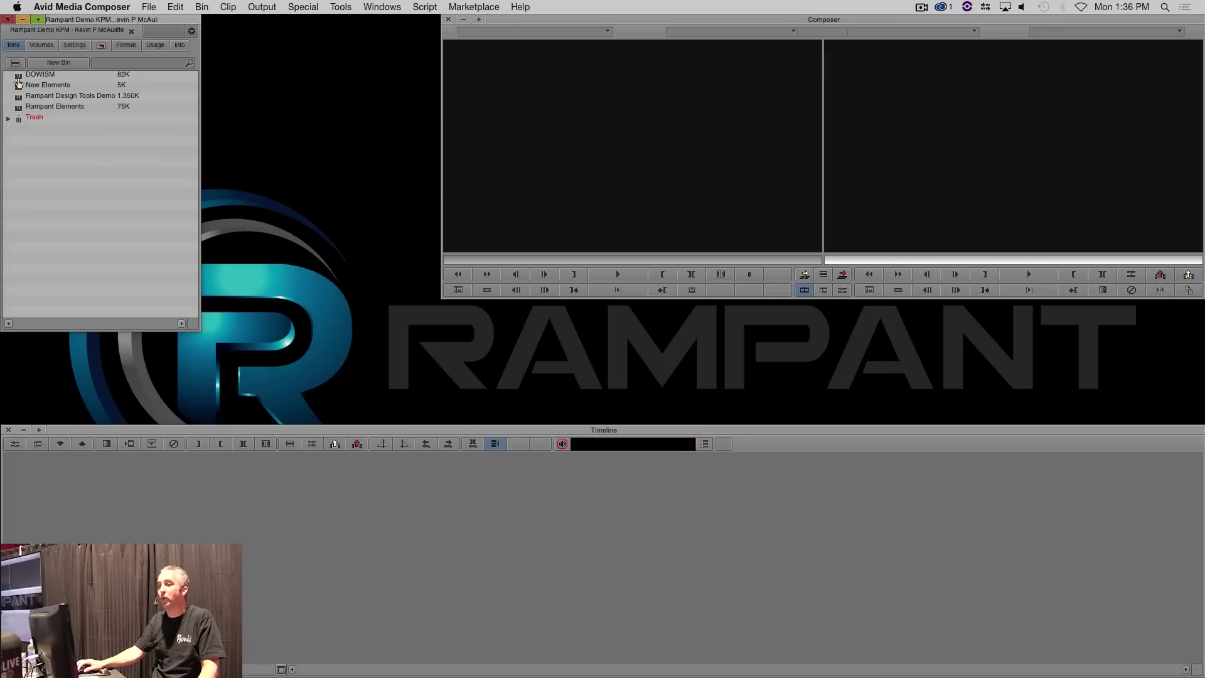
pyautogui.doubleClick(20, 108)
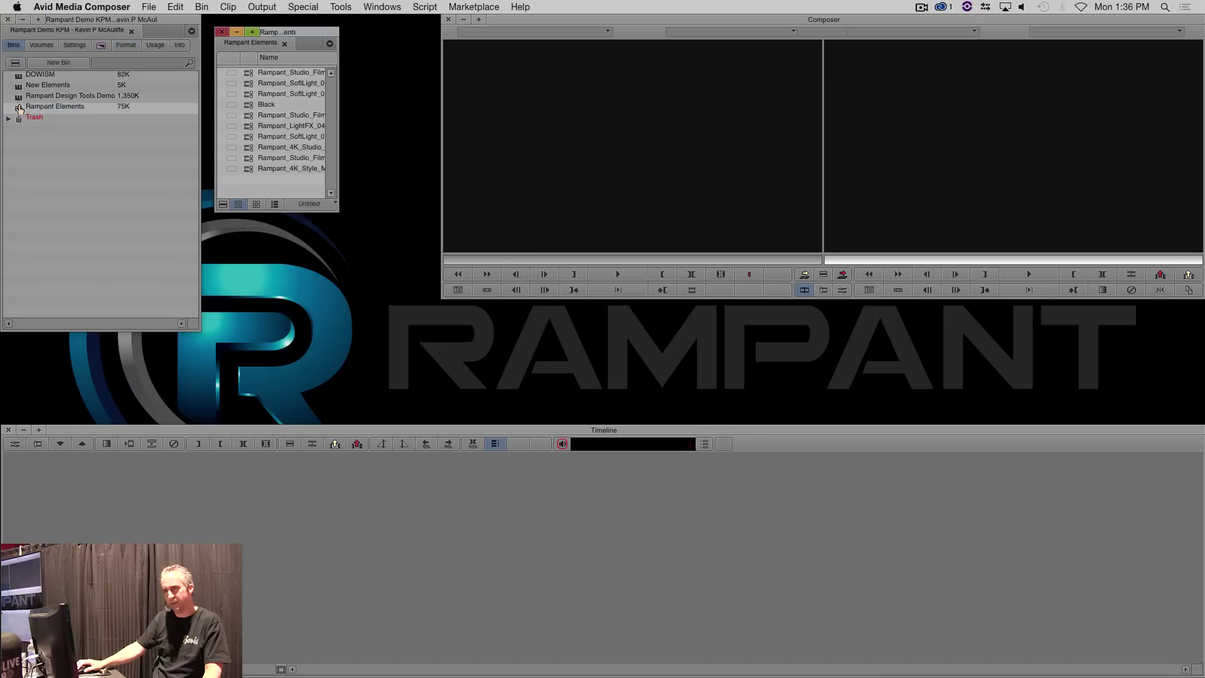
pyautogui.click(222, 32)
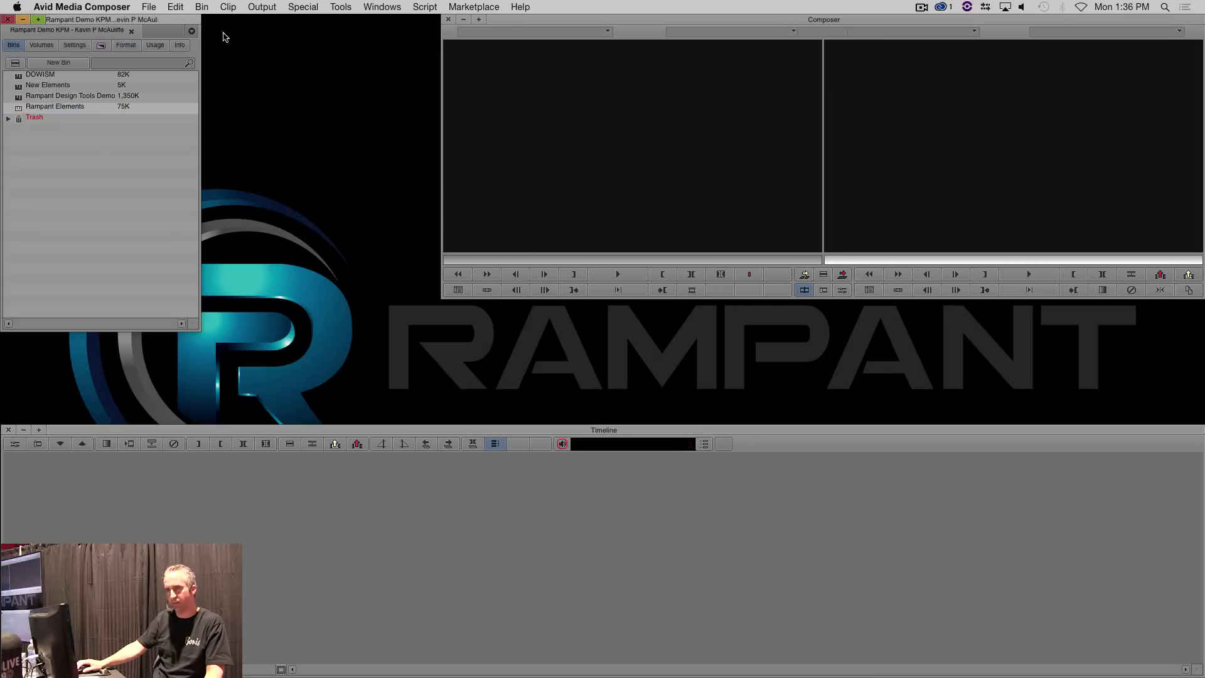
pyautogui.doubleClick(21, 84)
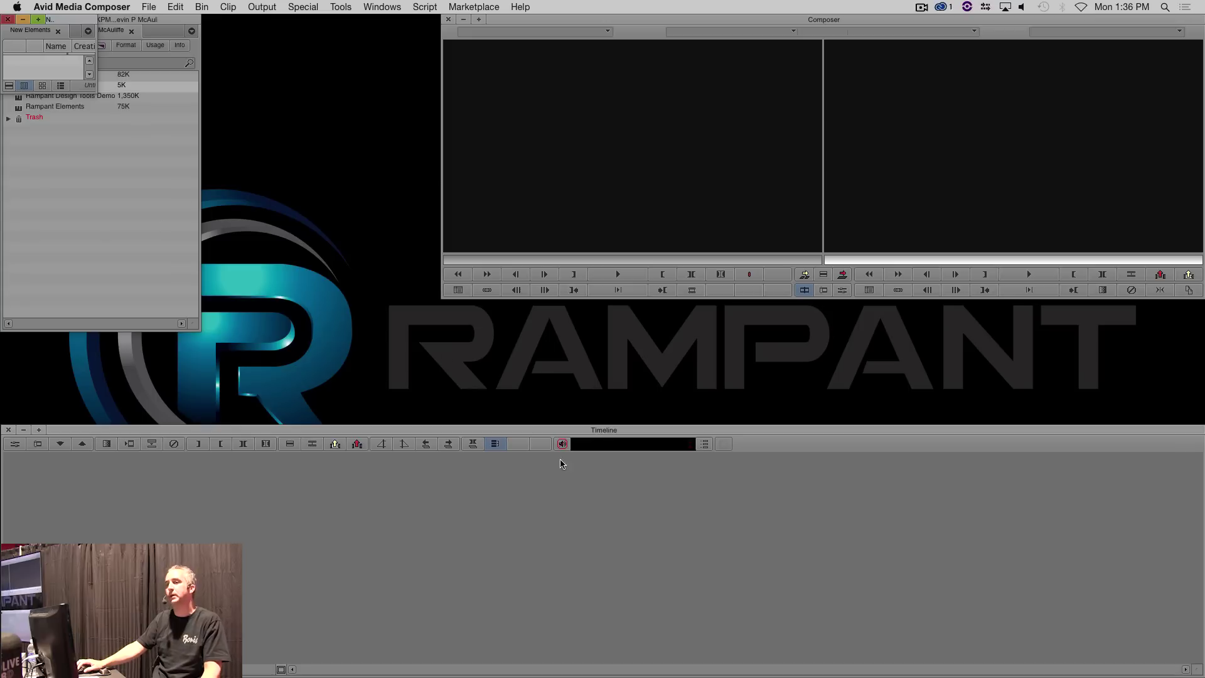
pyautogui.moveTo(58, 21); pyautogui.dragTo(188, 158)
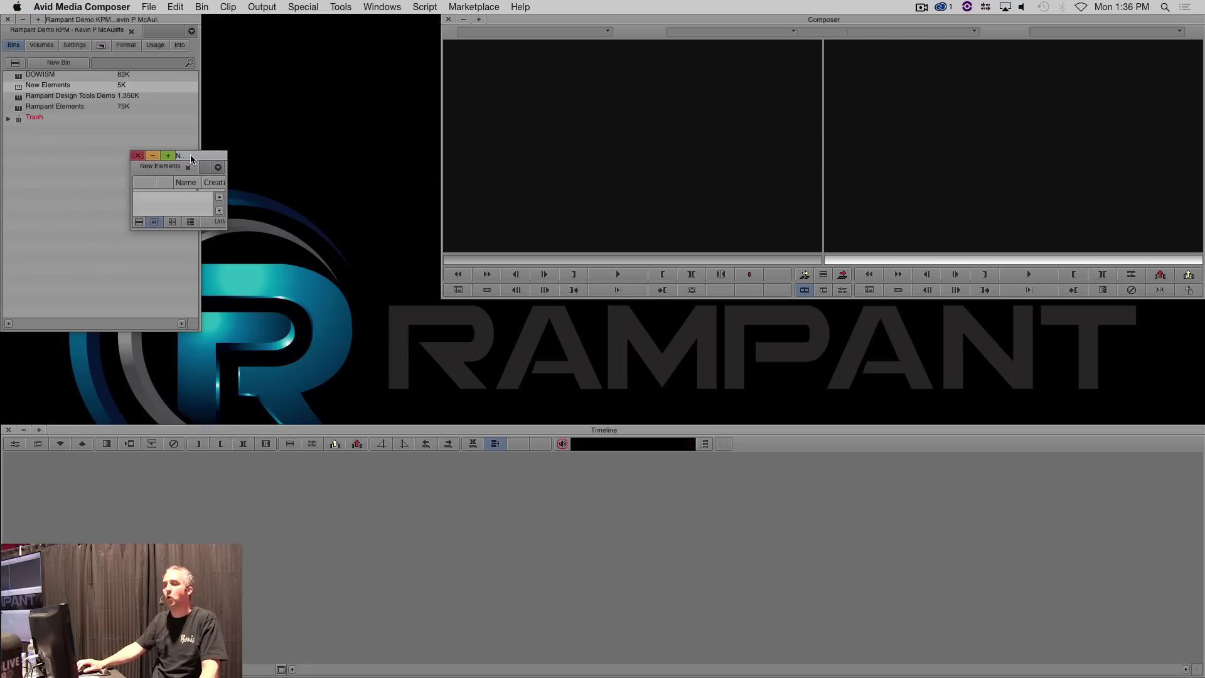
pyautogui.moveTo(228, 229); pyautogui.dragTo(634, 514)
# AMA-link every Rampant element file from the LaCie folder into New Elements.
pyautogui.rightClick(366, 265)
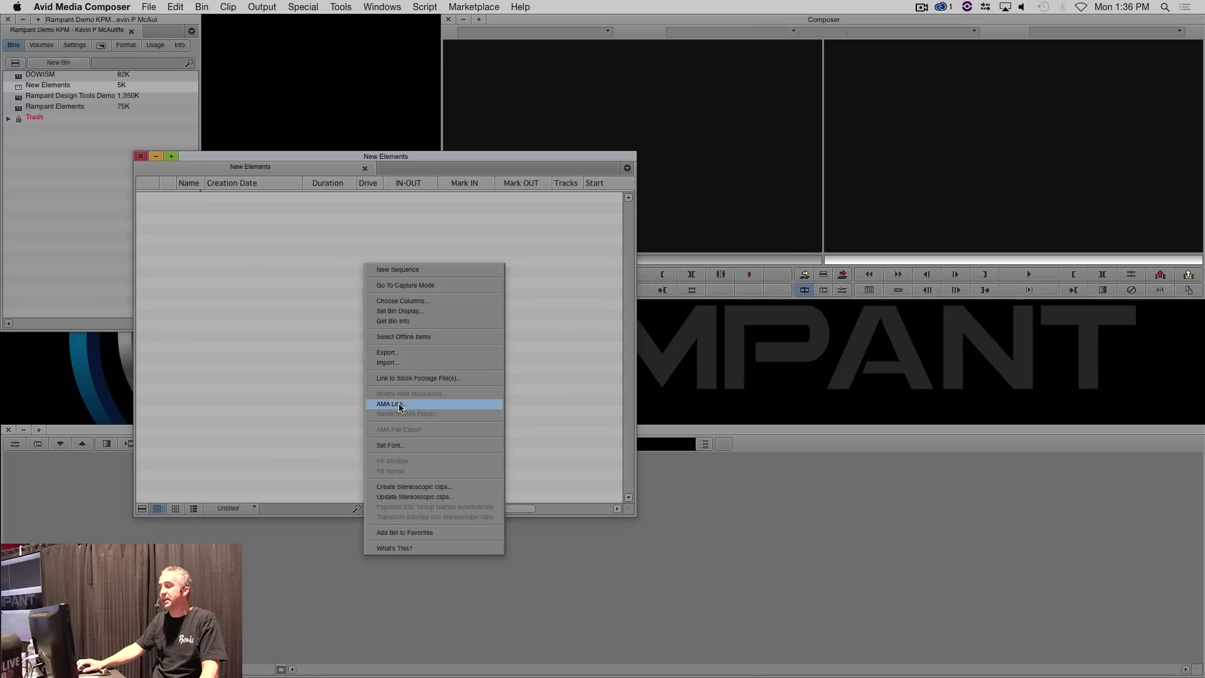
pyautogui.click(397, 404)
pyautogui.click(634, 242)
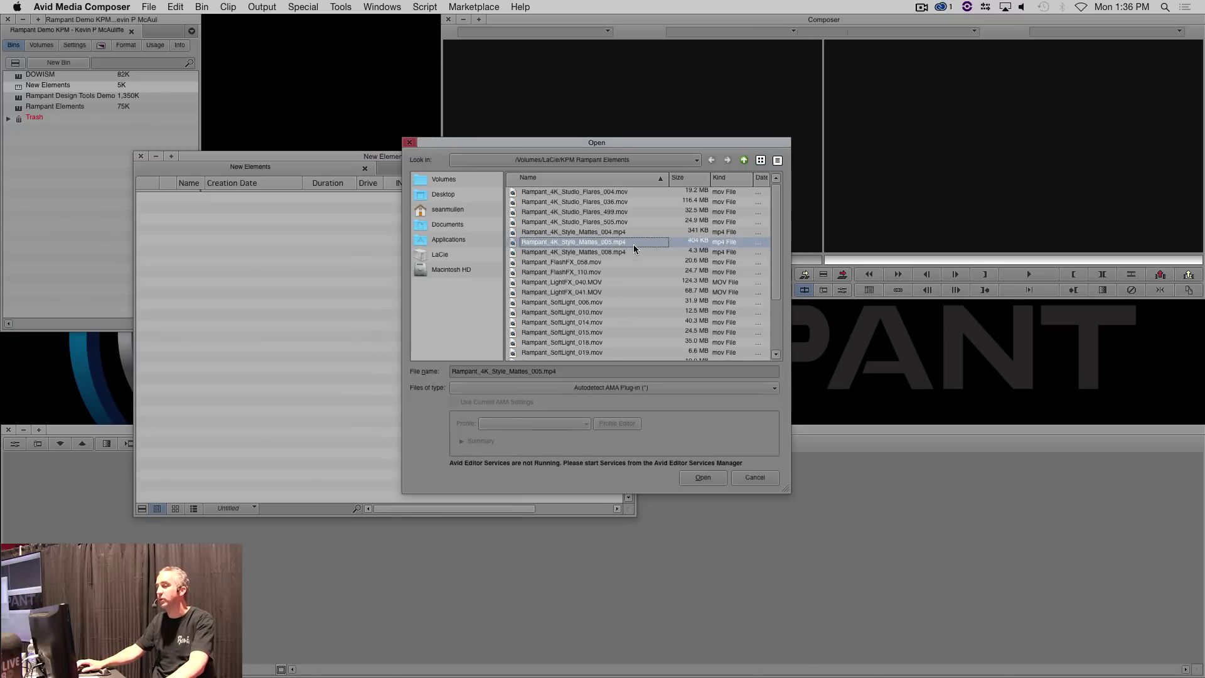
pyautogui.press('super+a')
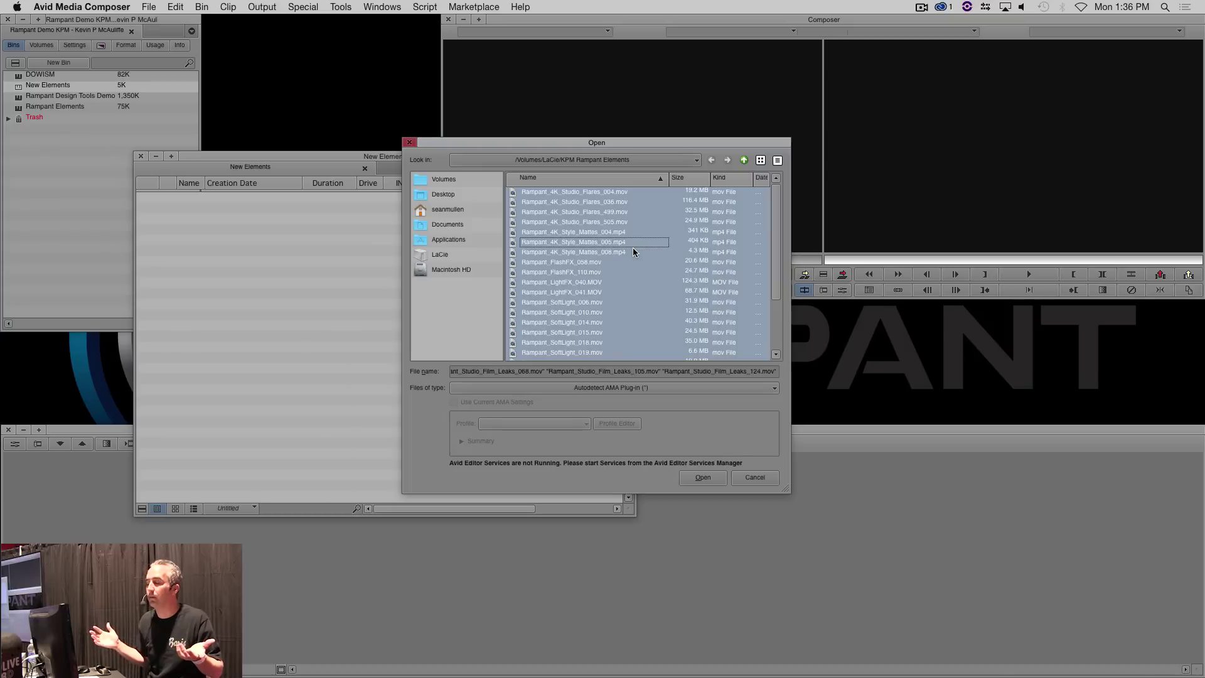
pyautogui.click(702, 477)
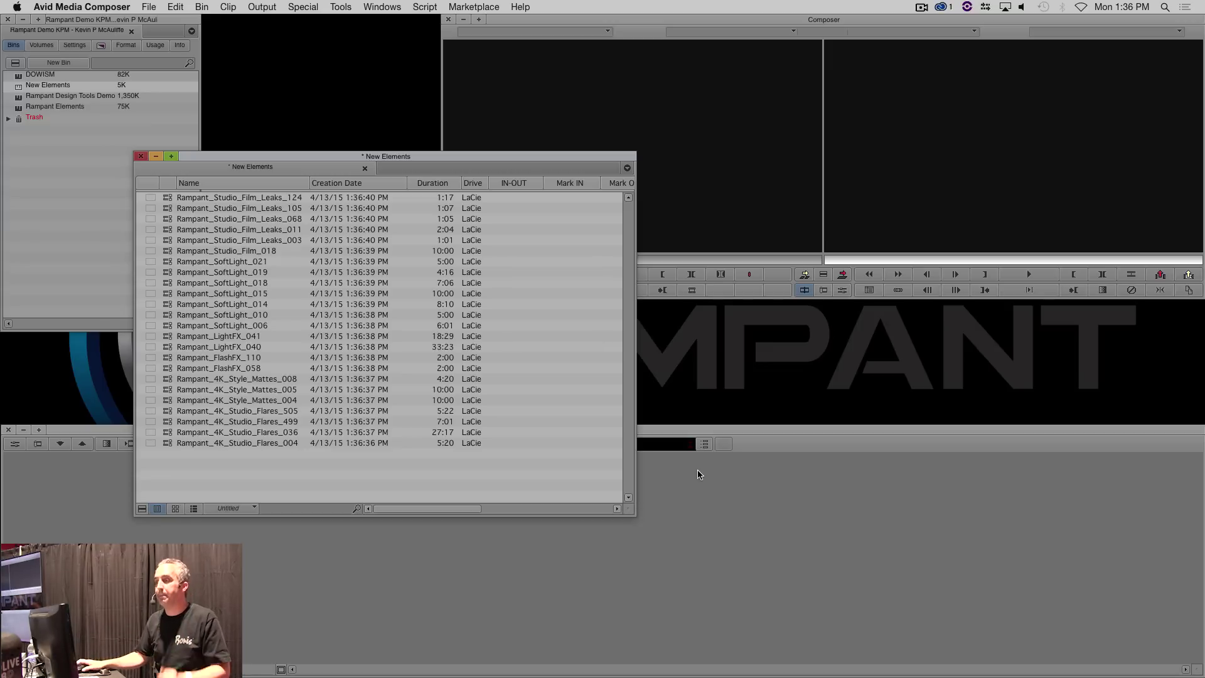
# Play Rampant_Studio_Film_Leaks_124 in the source monitor, then save the bin and project.
pyautogui.moveTo(400, 153); pyautogui.dragTo(276, 56)
pyautogui.click(39, 99)
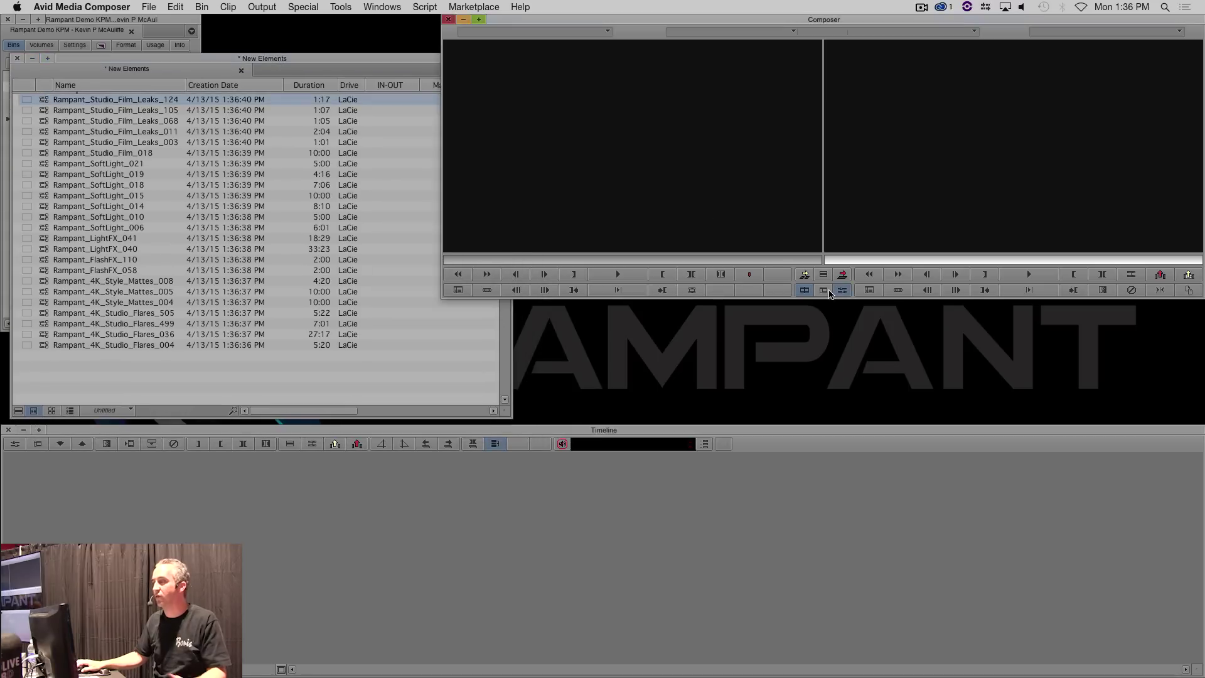
pyautogui.press('super+1')
pyautogui.moveTo(64, 97); pyautogui.dragTo(627, 207)
pyautogui.press('space')
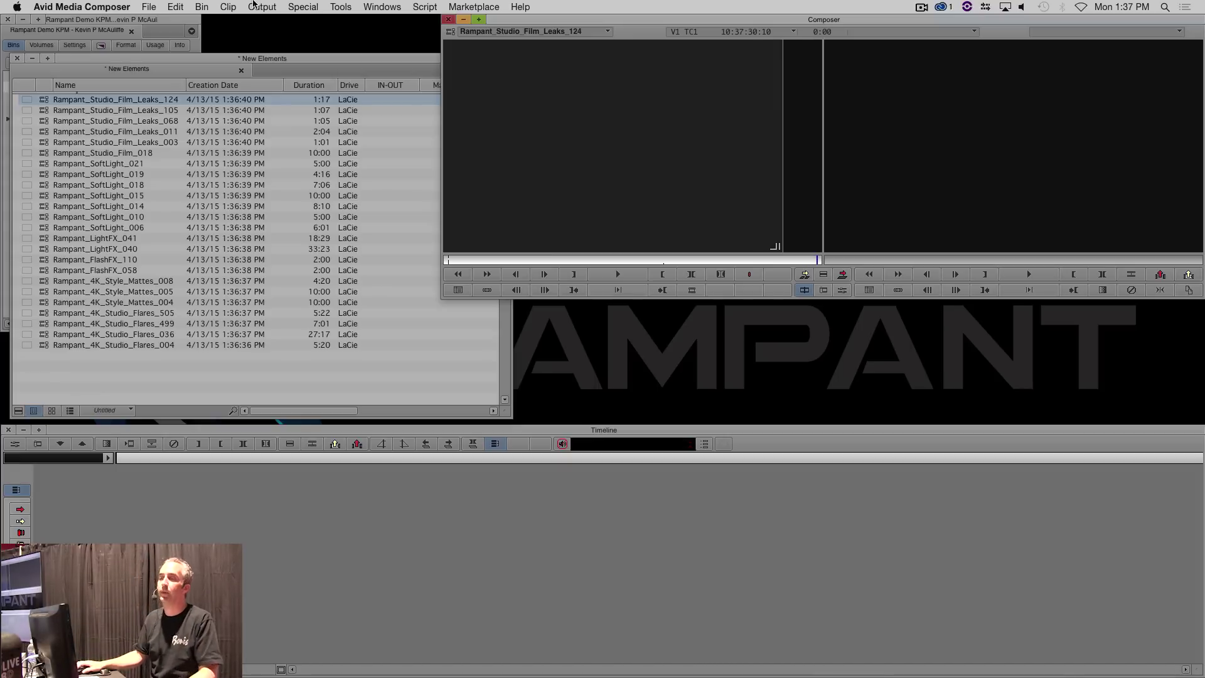
pyautogui.moveTo(179, 57); pyautogui.dragTo(373, 50)
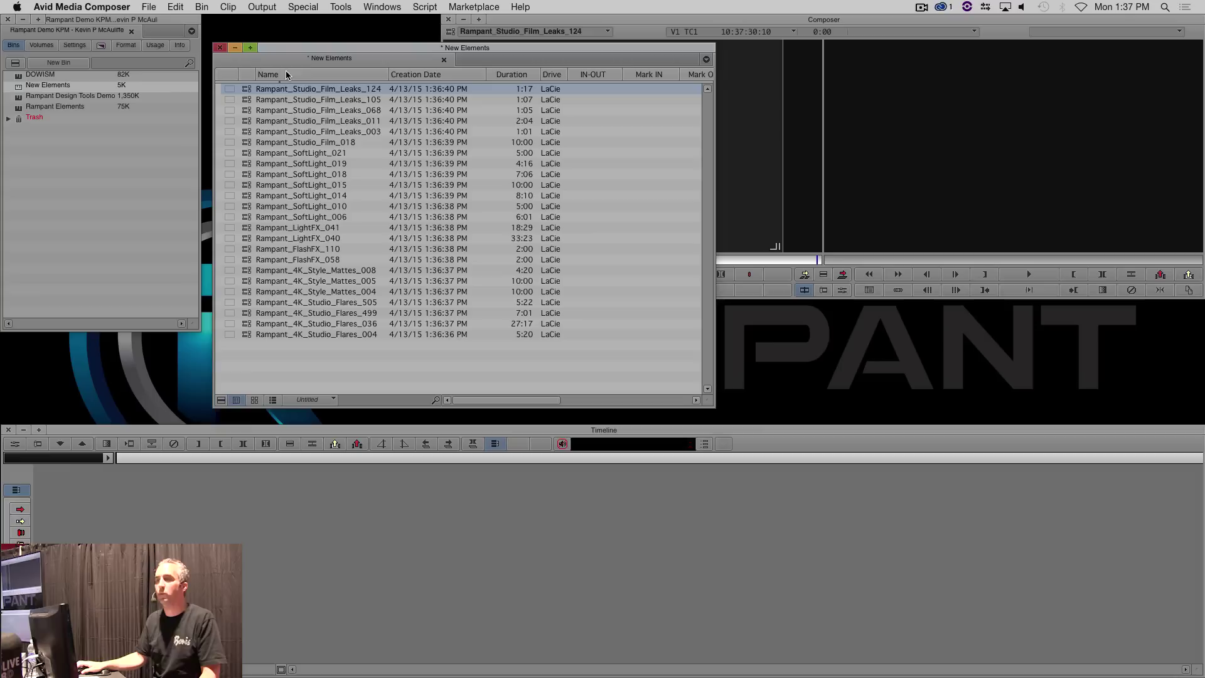
pyautogui.click(18, 31)
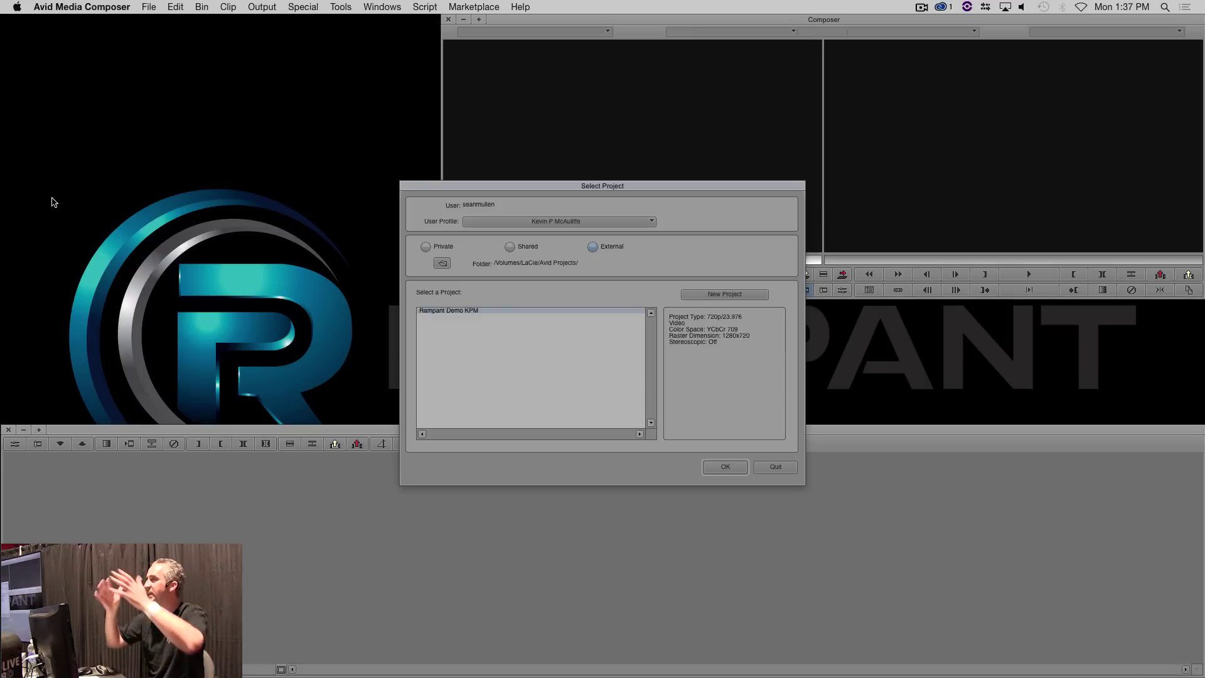
# Create a new project named RDT Elements and open it.
pyautogui.click(721, 294)
pyautogui.write('RDT T')
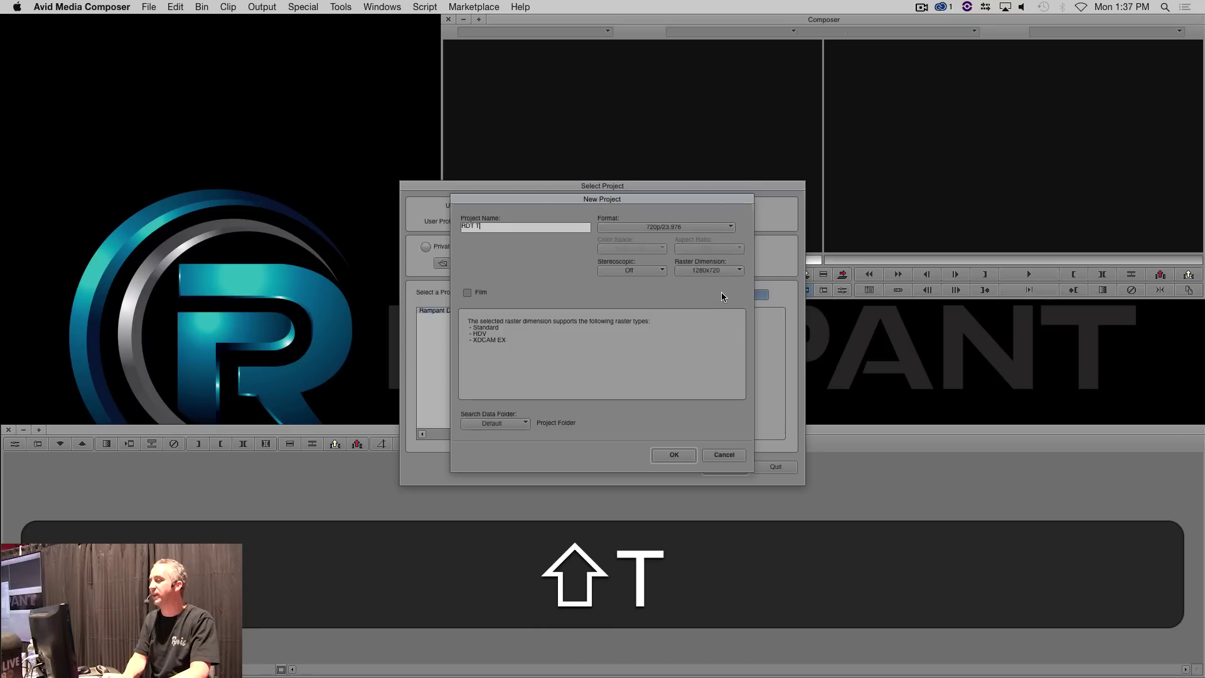
pyautogui.hotkey('shift', 'BackSpace')
pyautogui.write('Elements')
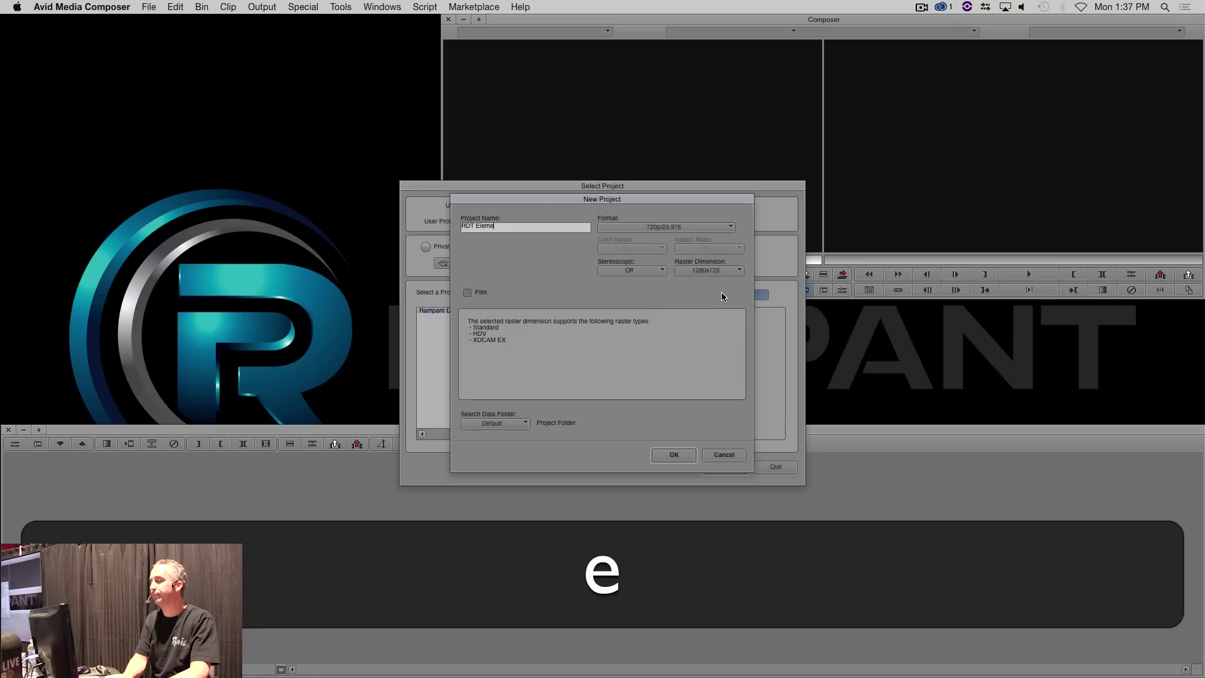
pyautogui.press('Return')
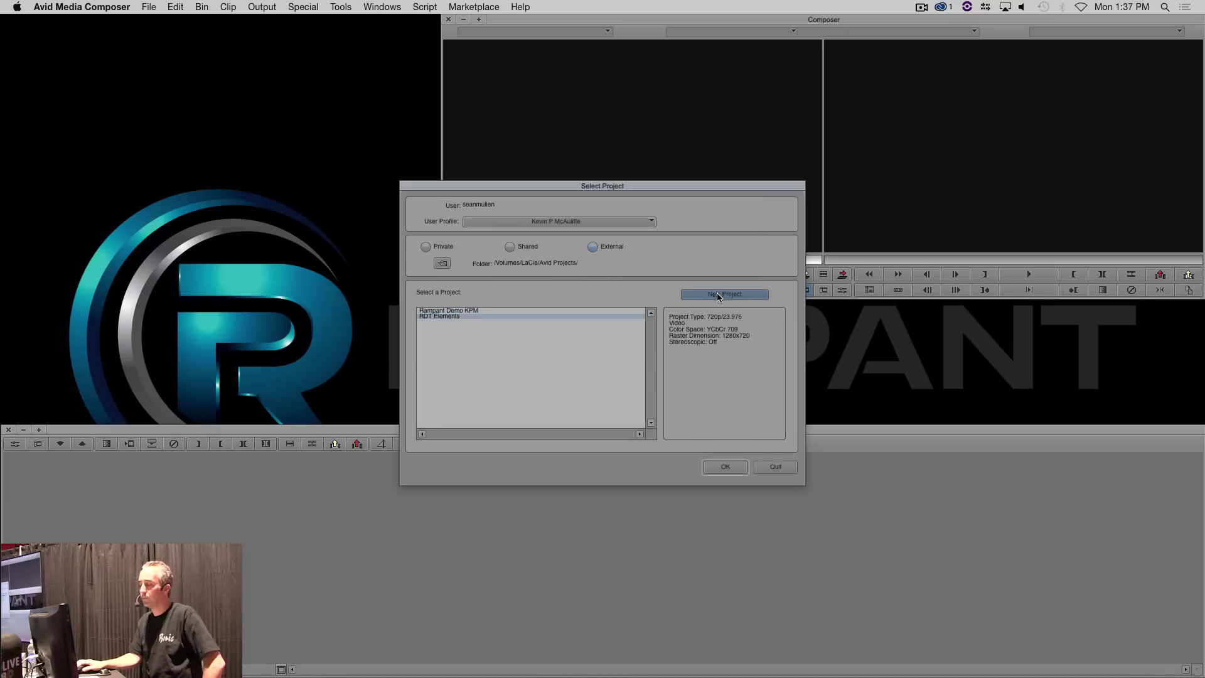
pyautogui.click(724, 466)
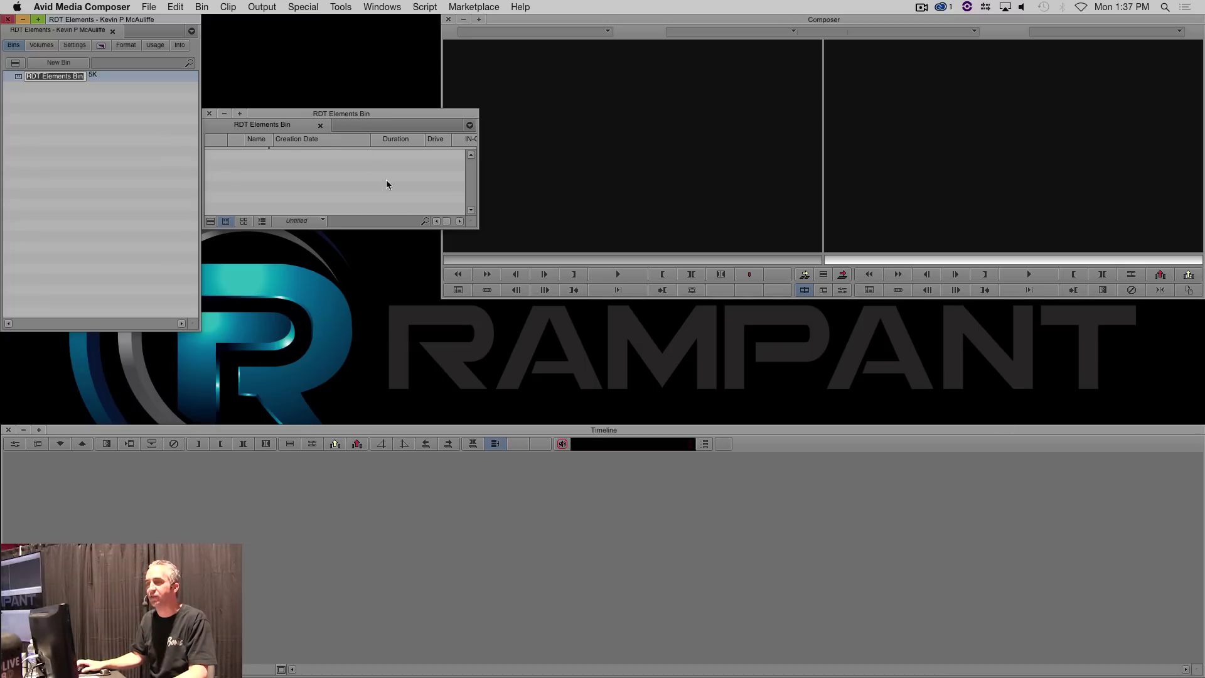
# AMA-link all the Rampant element files into the project's bin.
pyautogui.rightClick(299, 163)
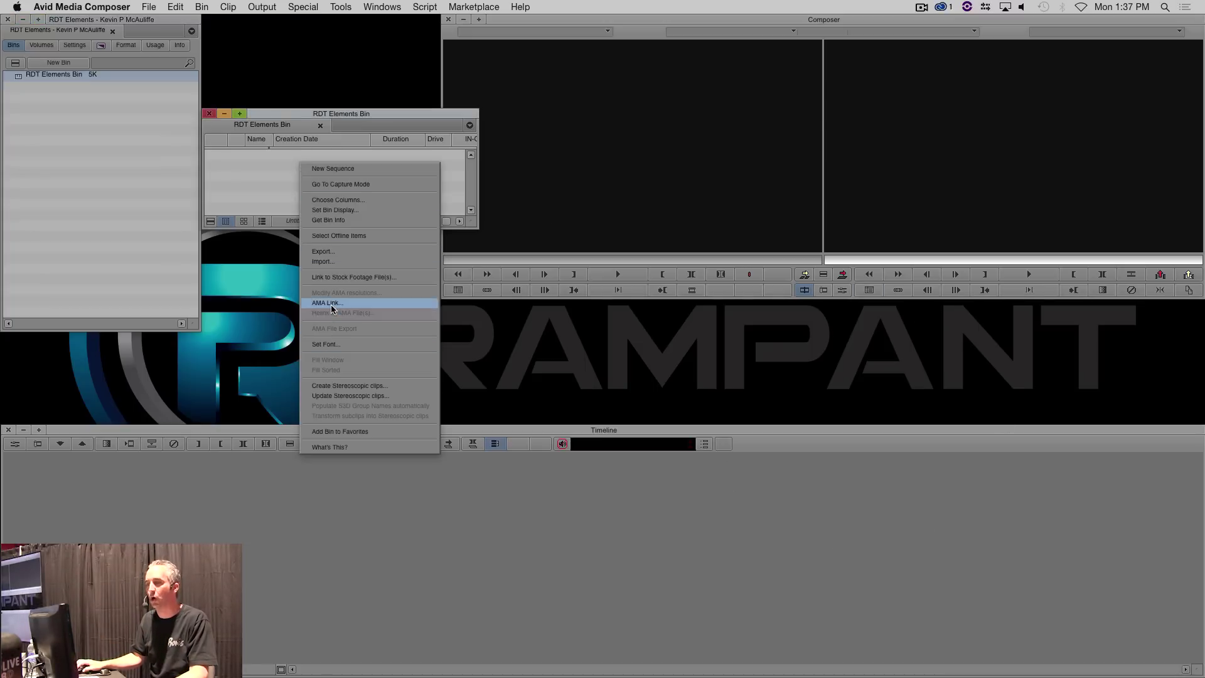
pyautogui.click(330, 304)
pyautogui.press('super+a')
pyautogui.click(702, 477)
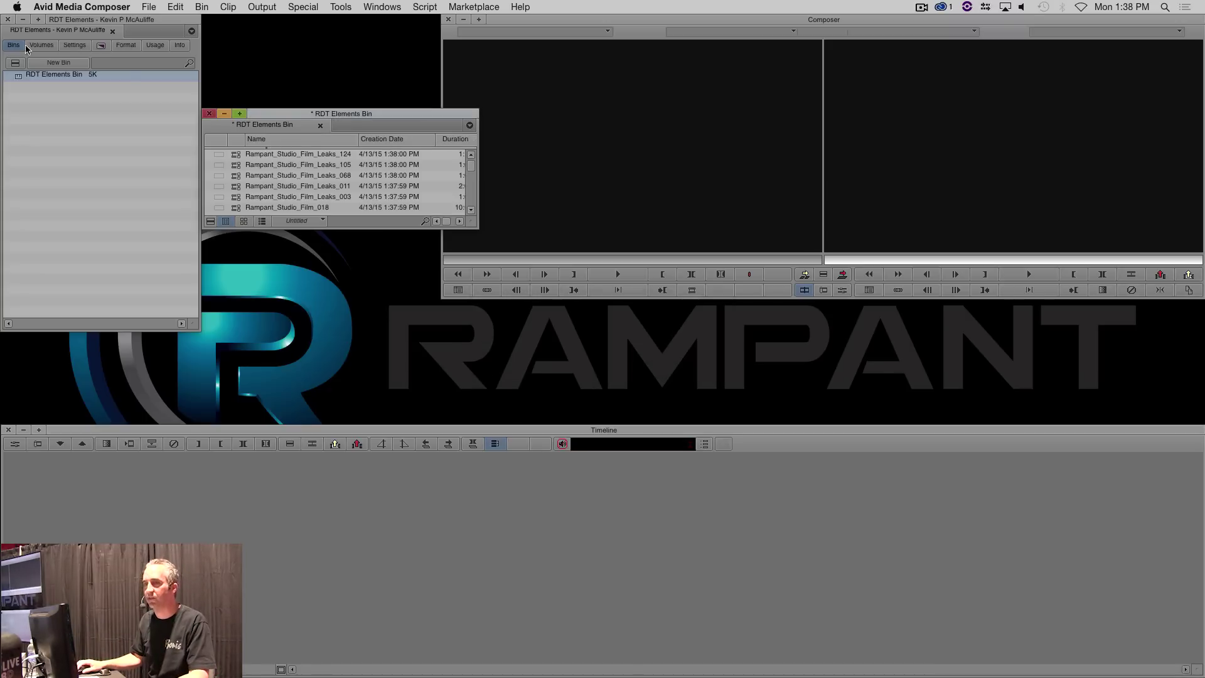
# Rename the bin to First Half.
pyautogui.click(47, 74)
pyautogui.write('First Half')
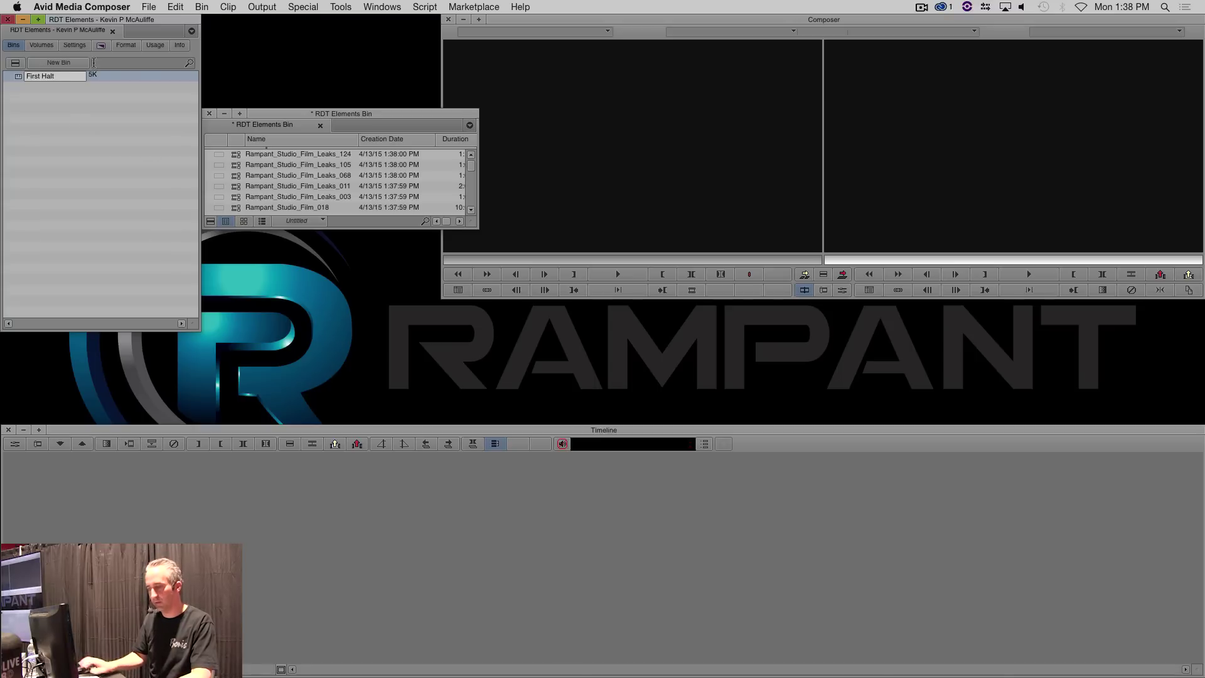
pyautogui.press('BackSpace')
pyautogui.write('f')
pyautogui.press('Return')
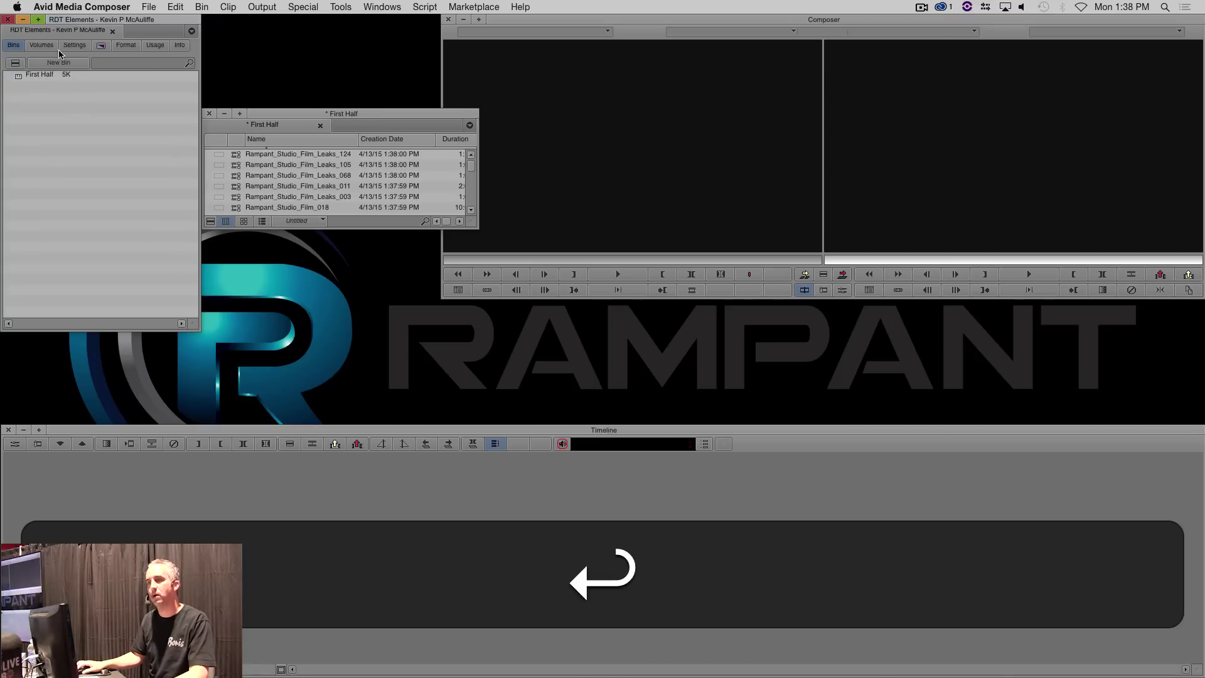
# Create a new bin named Second Half.
pyautogui.click(61, 62)
pyautogui.write('SEcond')
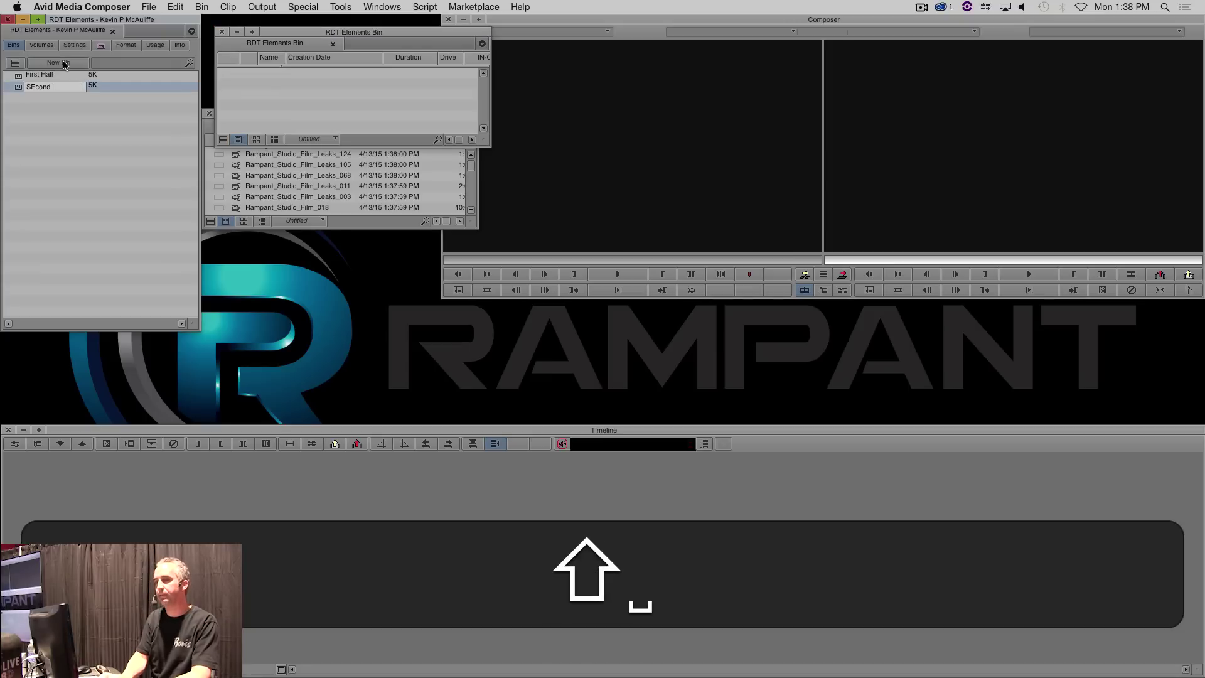
pyautogui.press('BackSpace')
pyautogui.press('BackSpace')
pyautogui.press('BackSpace')
pyautogui.press('BackSpace')
pyautogui.press('BackSpace')
pyautogui.press('BackSpace')
pyautogui.write('econd H')
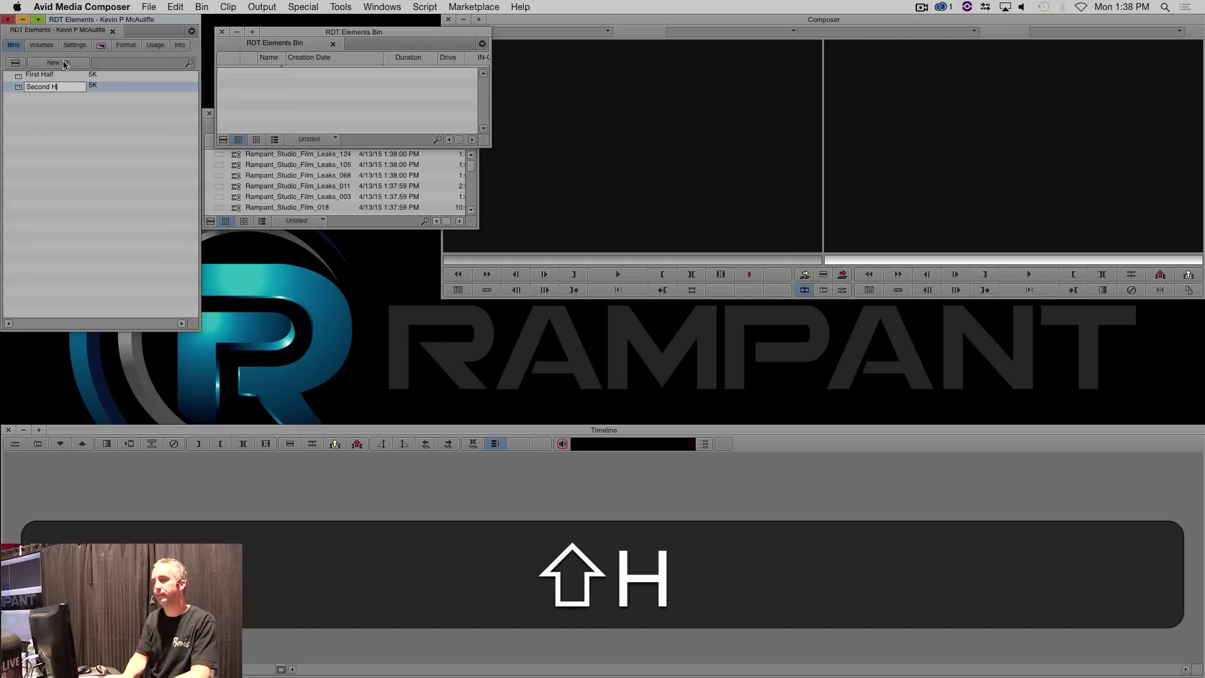
pyautogui.write('alf')
pyautogui.press('Return')
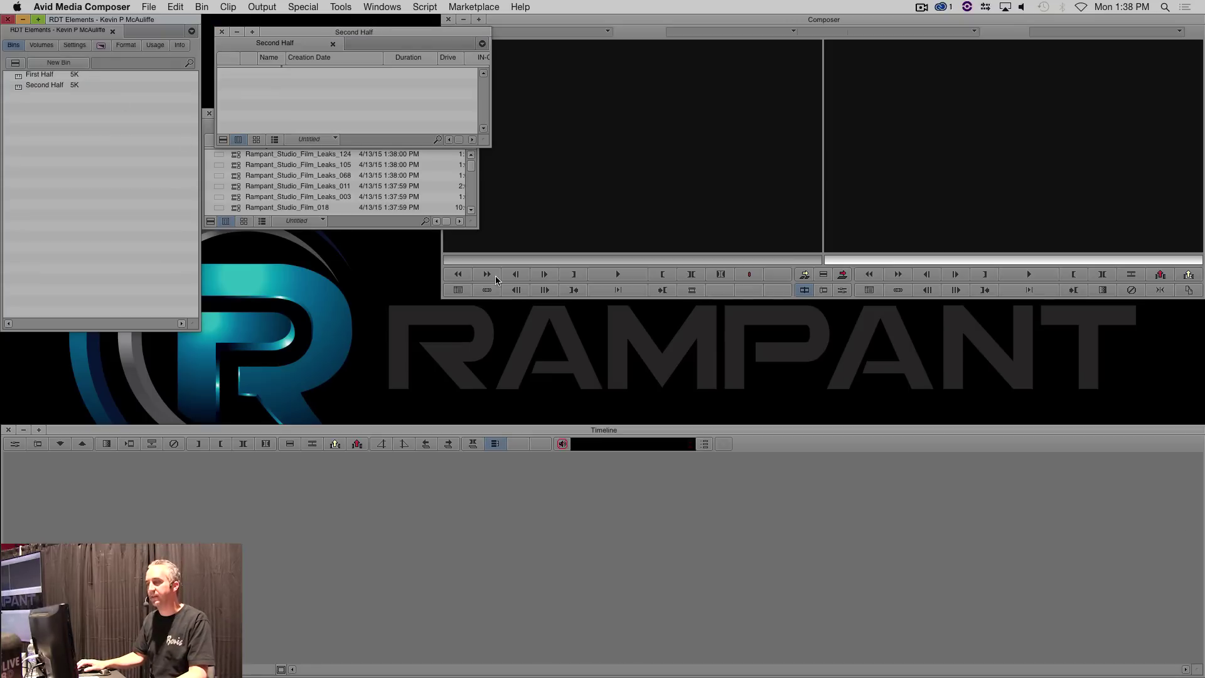
# Move Rampant_SoftLight_010 through Rampant_4K_Studio_Flares_004 into Second Half and close both bins.
pyautogui.moveTo(472, 223); pyautogui.dragTo(532, 447)
pyautogui.click(288, 367)
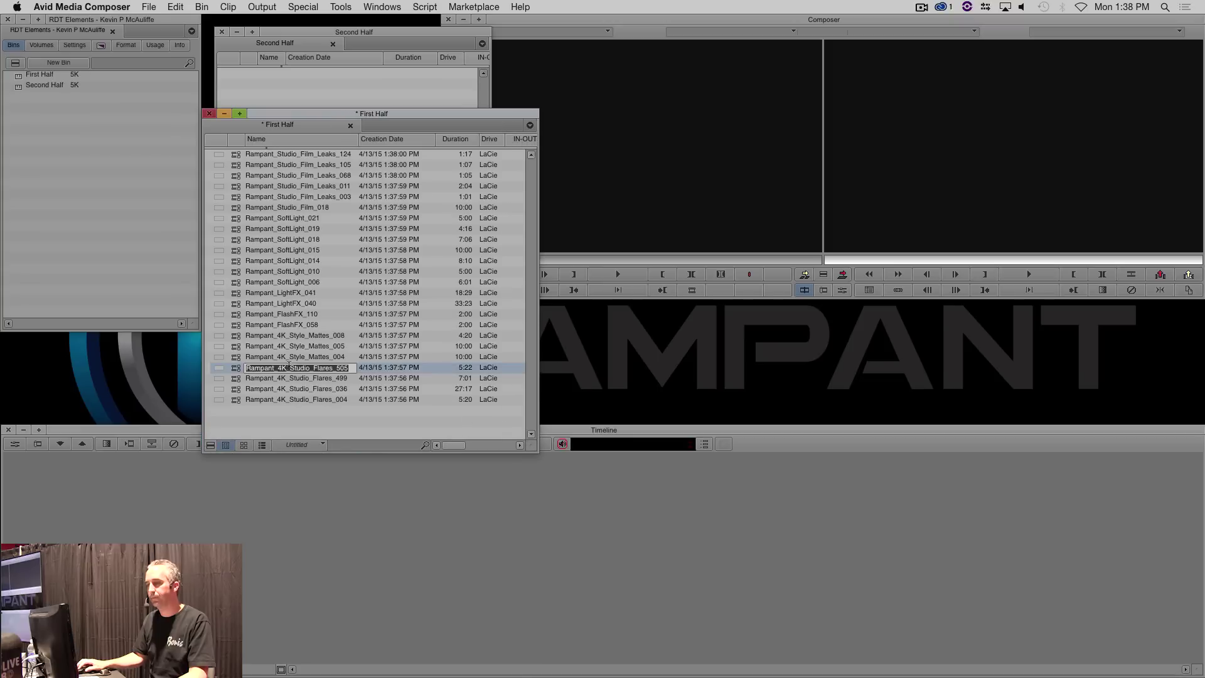
pyautogui.click(245, 399)
pyautogui.keyDown('shift'); pyautogui.click(238, 268); pyautogui.keyUp('shift')
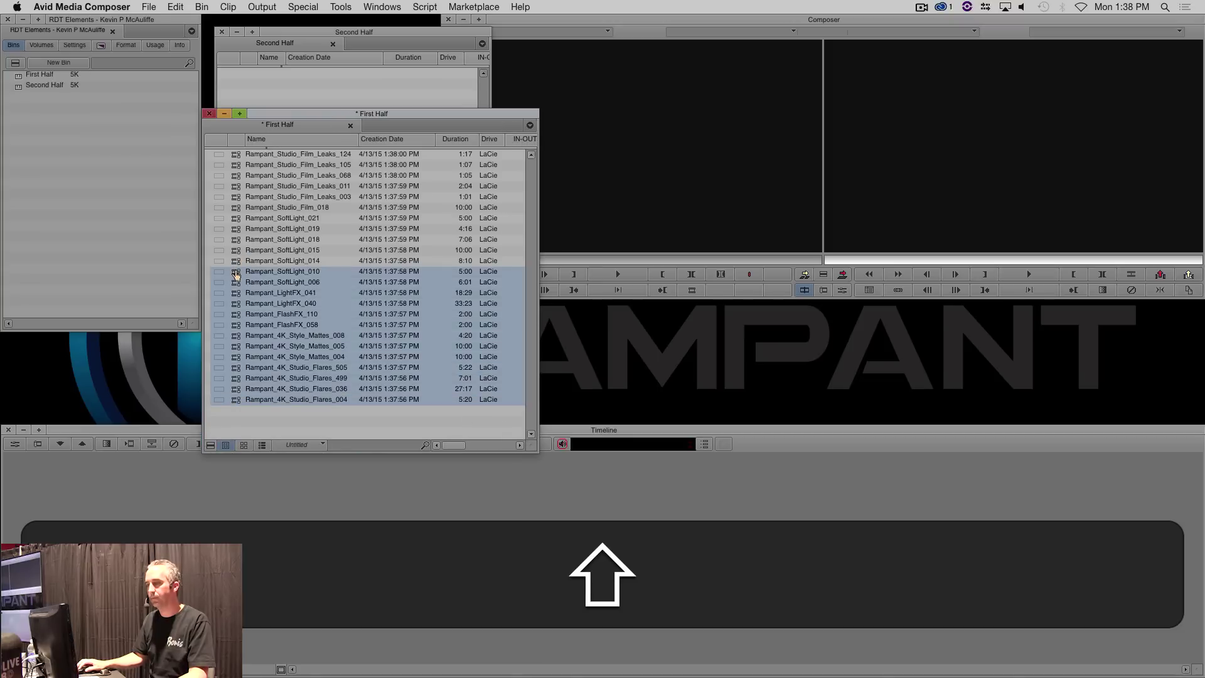
pyautogui.moveTo(248, 271); pyautogui.dragTo(283, 94)
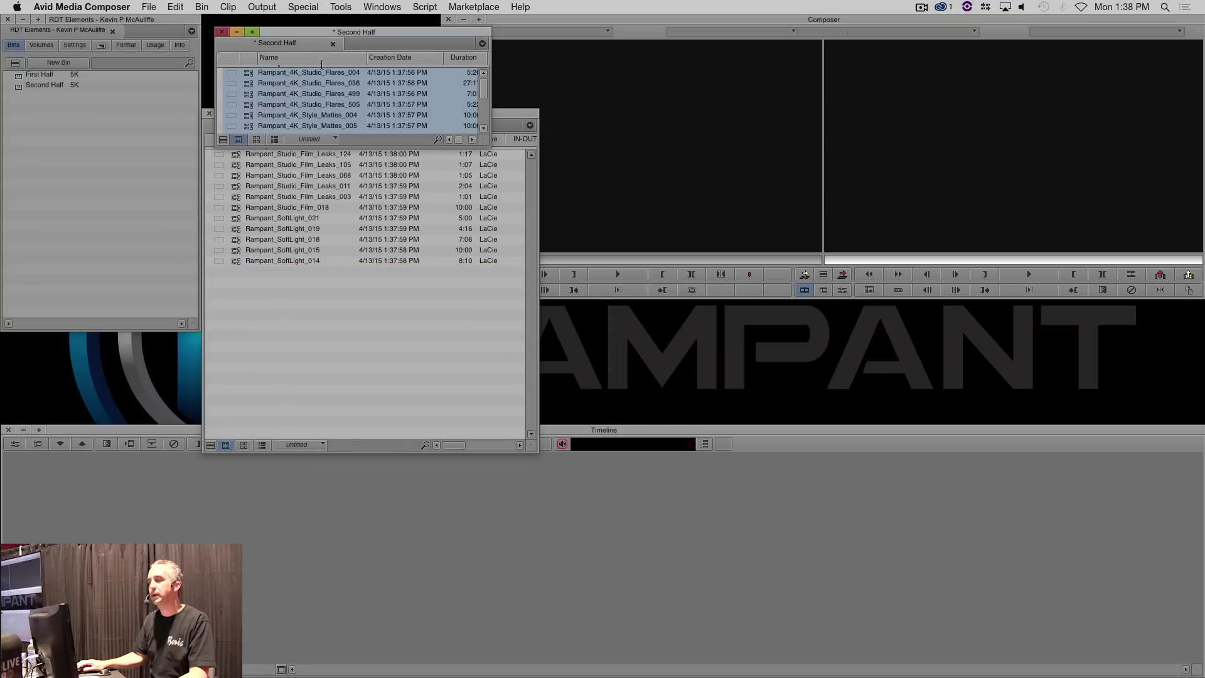
pyautogui.click(224, 33)
pyautogui.click(209, 113)
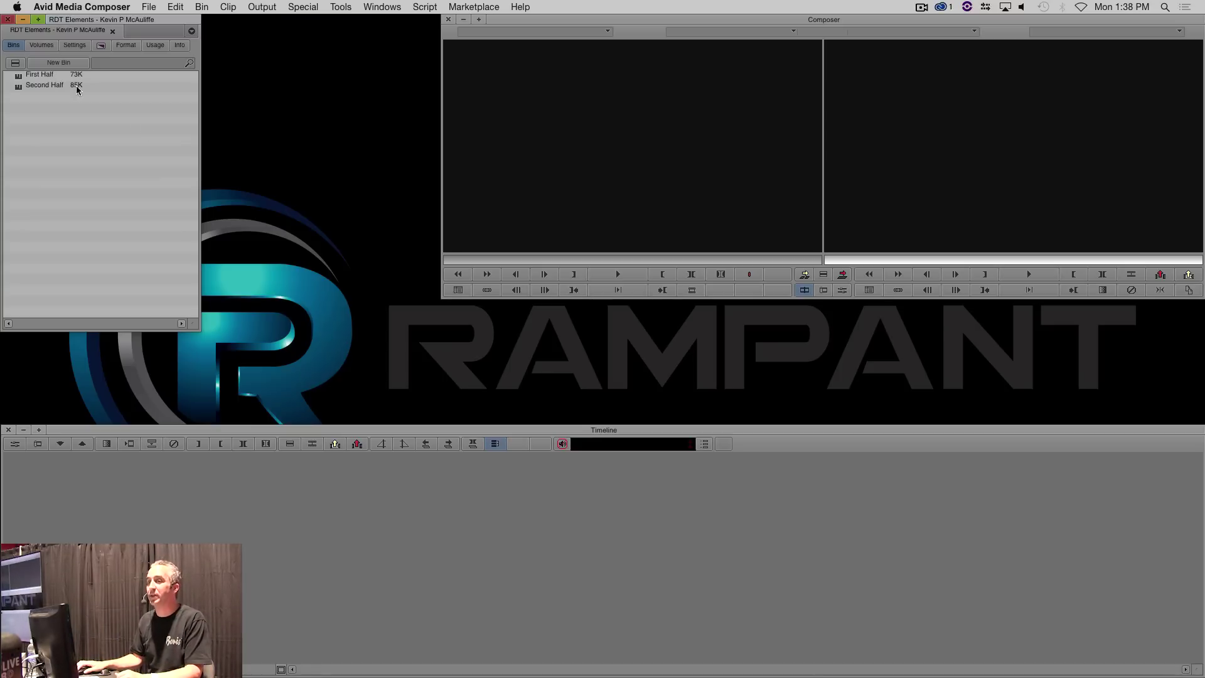
# Open the First Half bin and rename it RDT Lights Leaks.
pyautogui.doubleClick(22, 77)
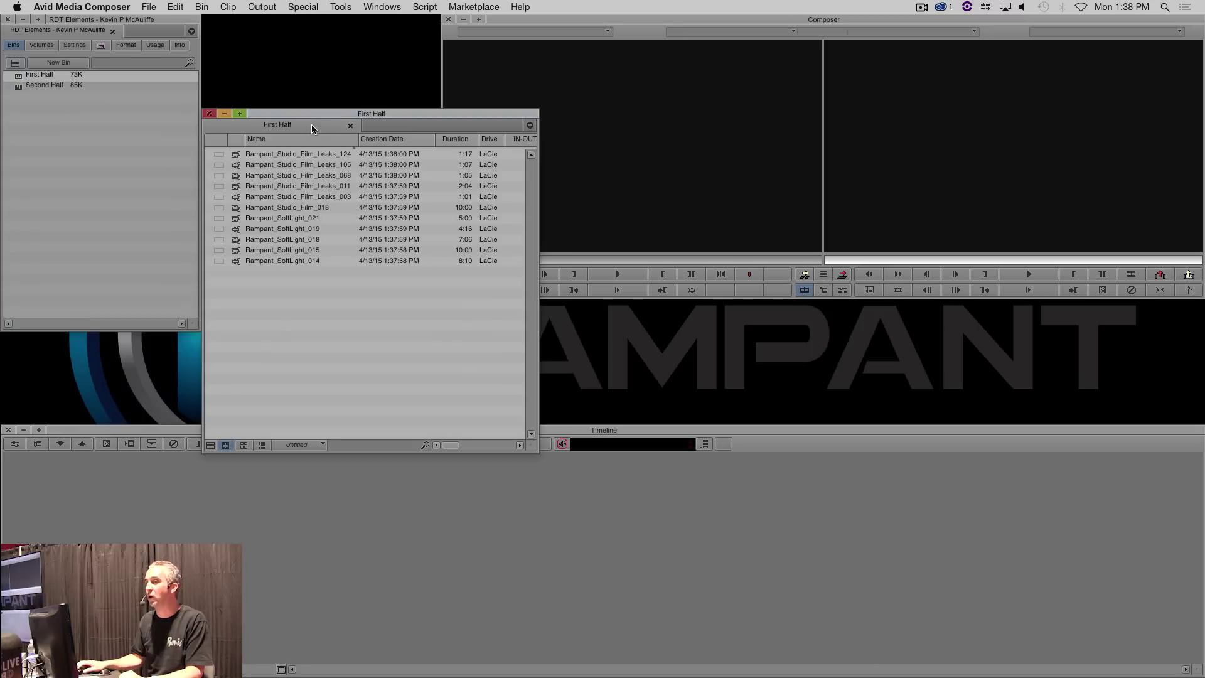
pyautogui.click(42, 75)
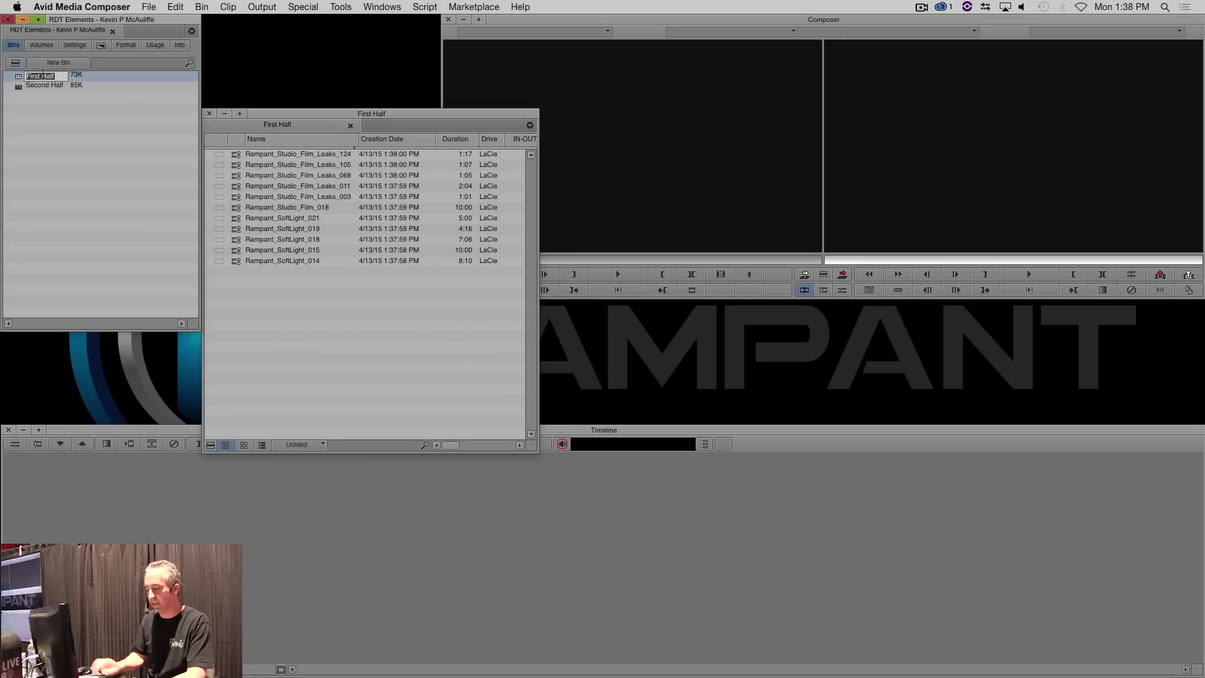
pyautogui.write('Lights')
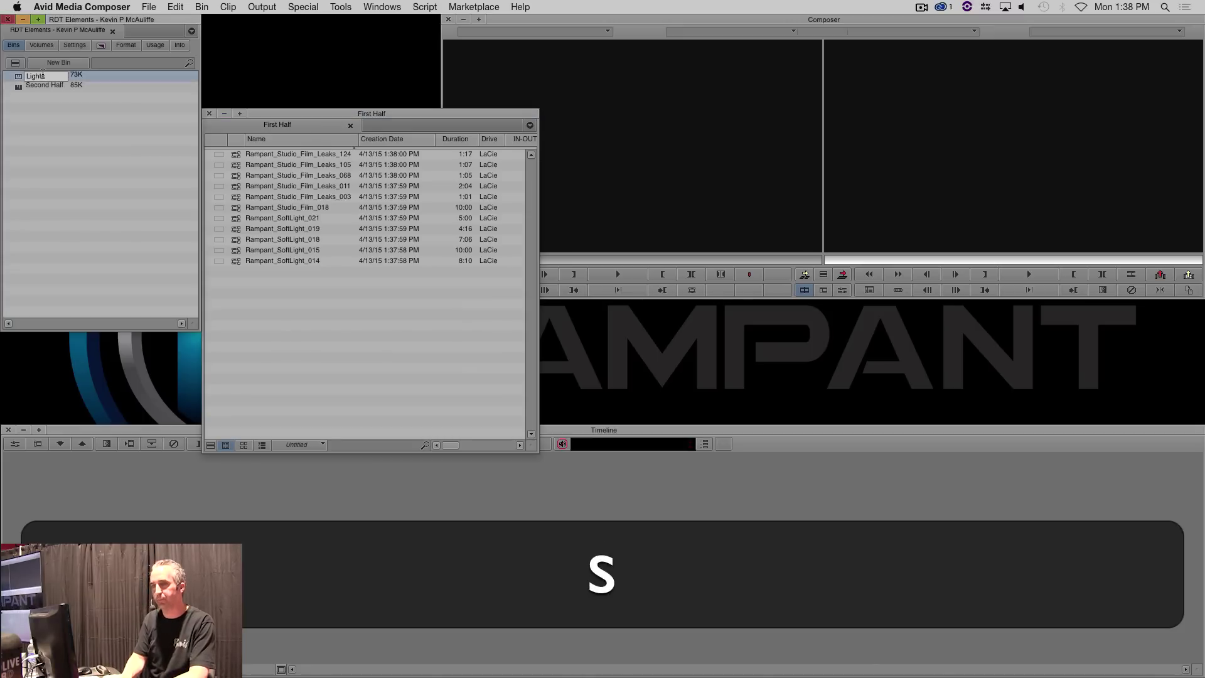
pyautogui.write(' Leak')
pyautogui.press('BackSpace')
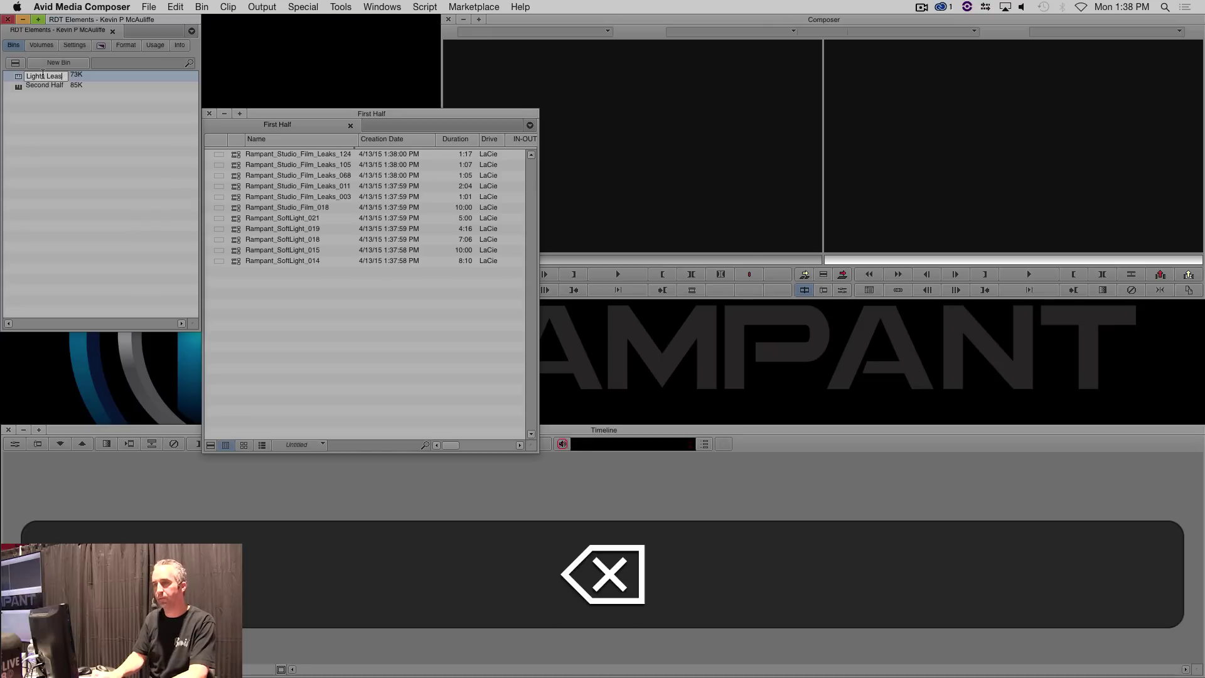
pyautogui.write('aks')
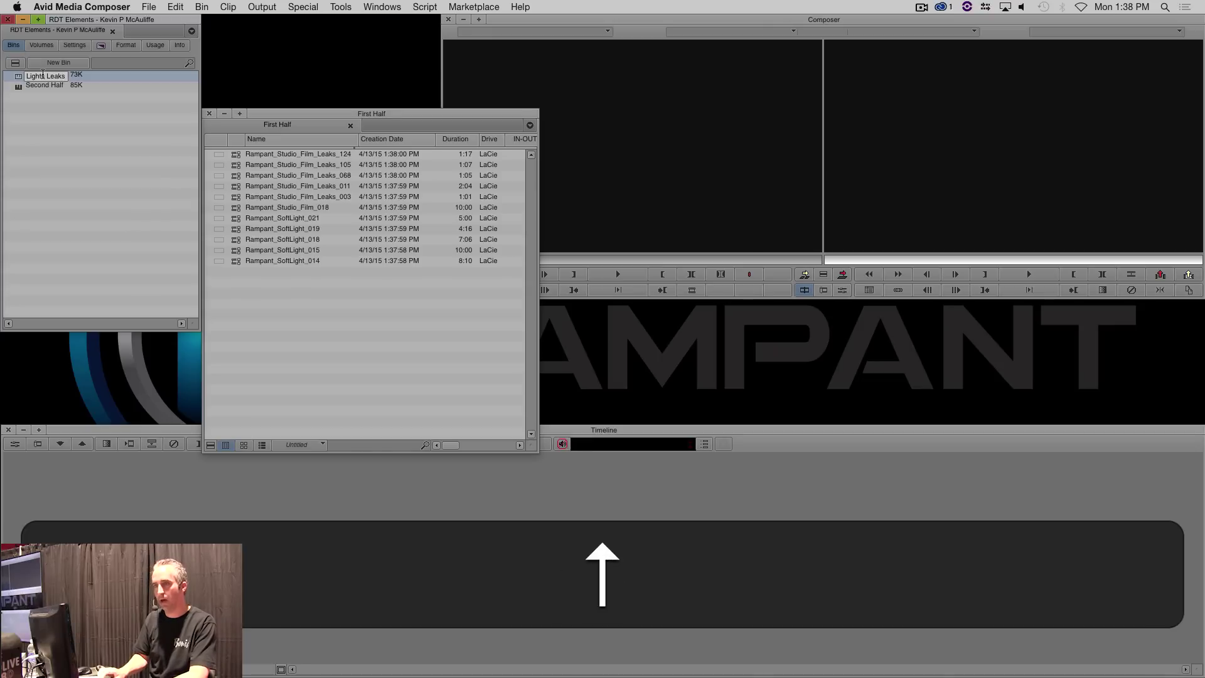
pyautogui.write('RDT')
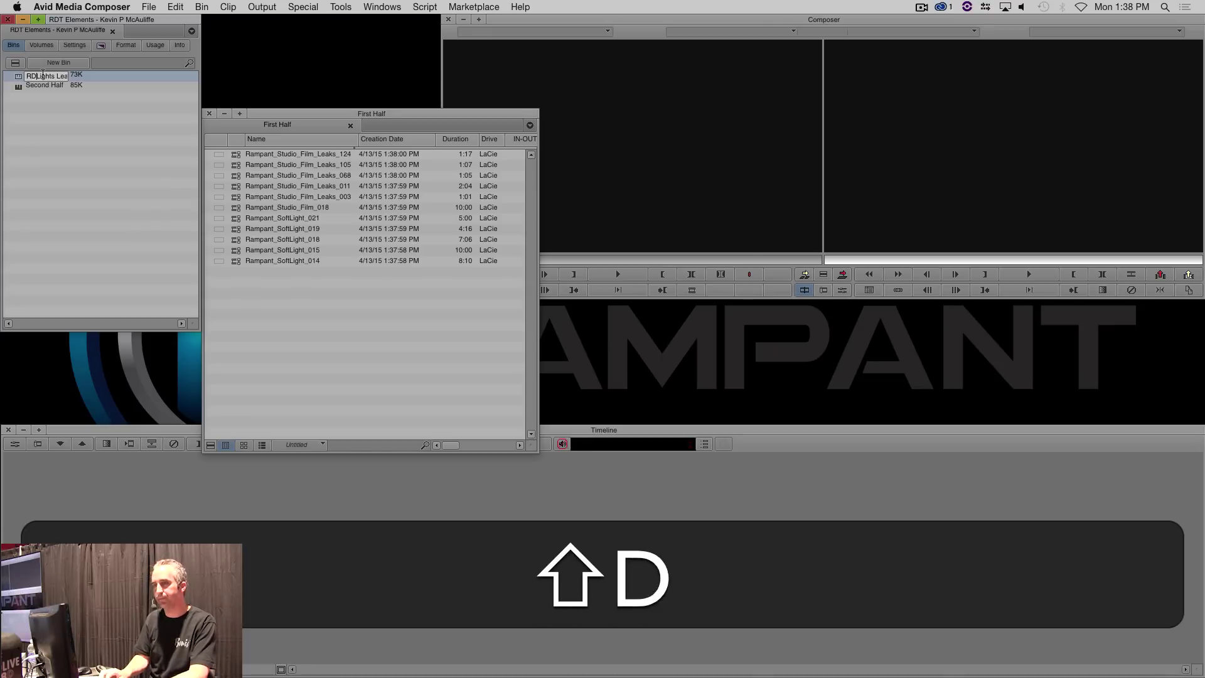
pyautogui.press('Return')
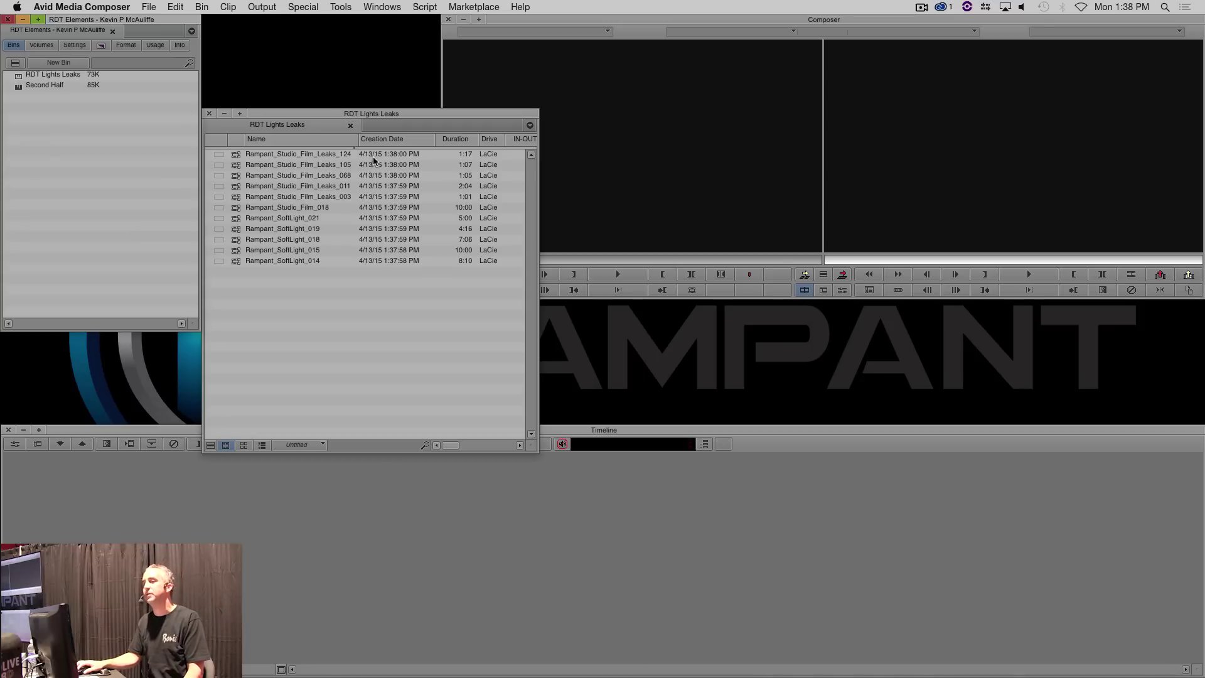
# Add the RDT Lights Leaks bin to Favorite Bins.
pyautogui.click(383, 111)
pyautogui.click(220, 6)
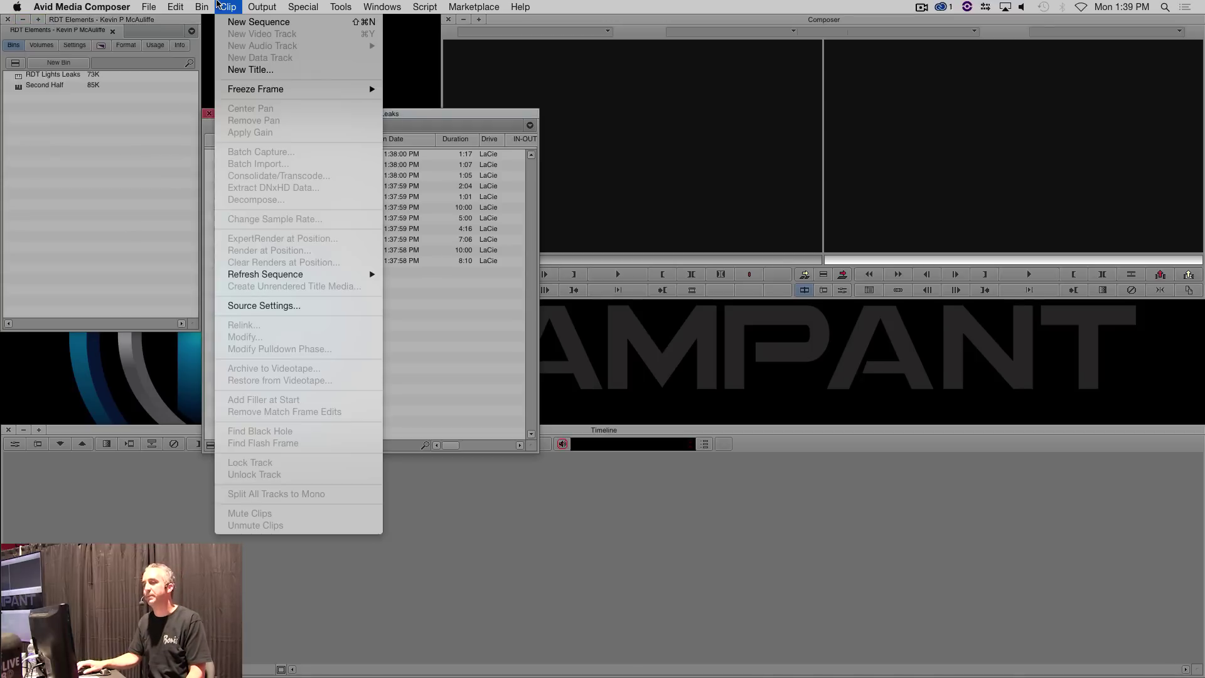
pyautogui.moveTo(204, 6)
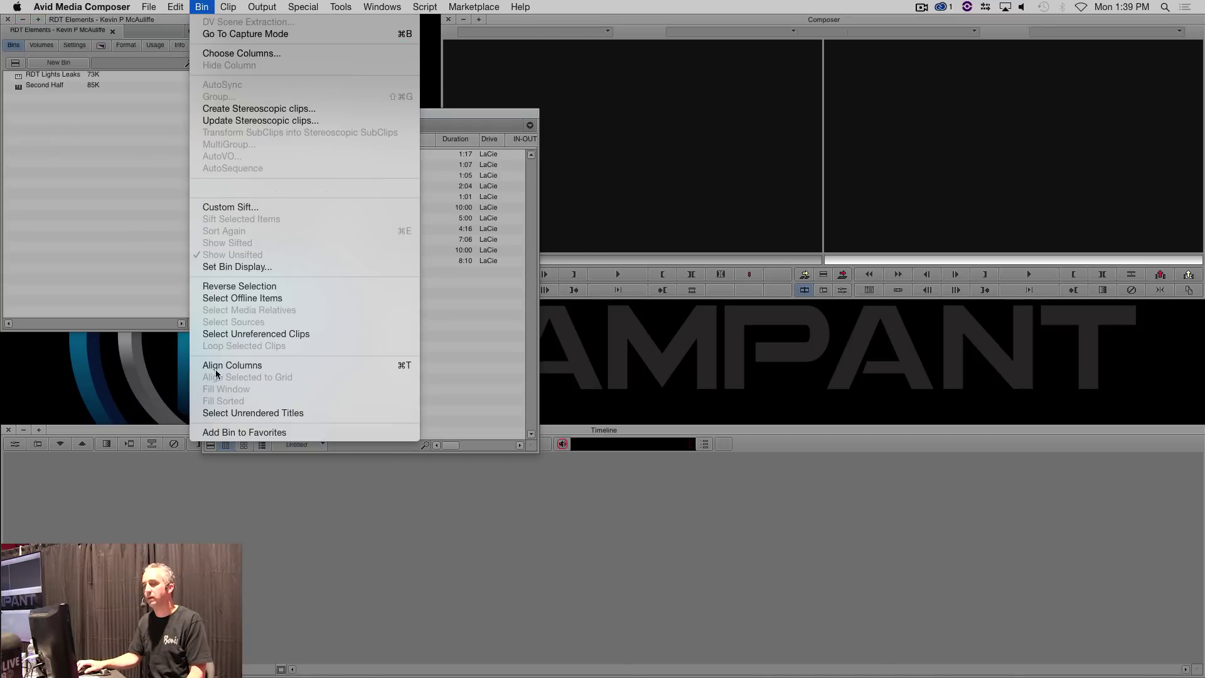
pyautogui.click(237, 433)
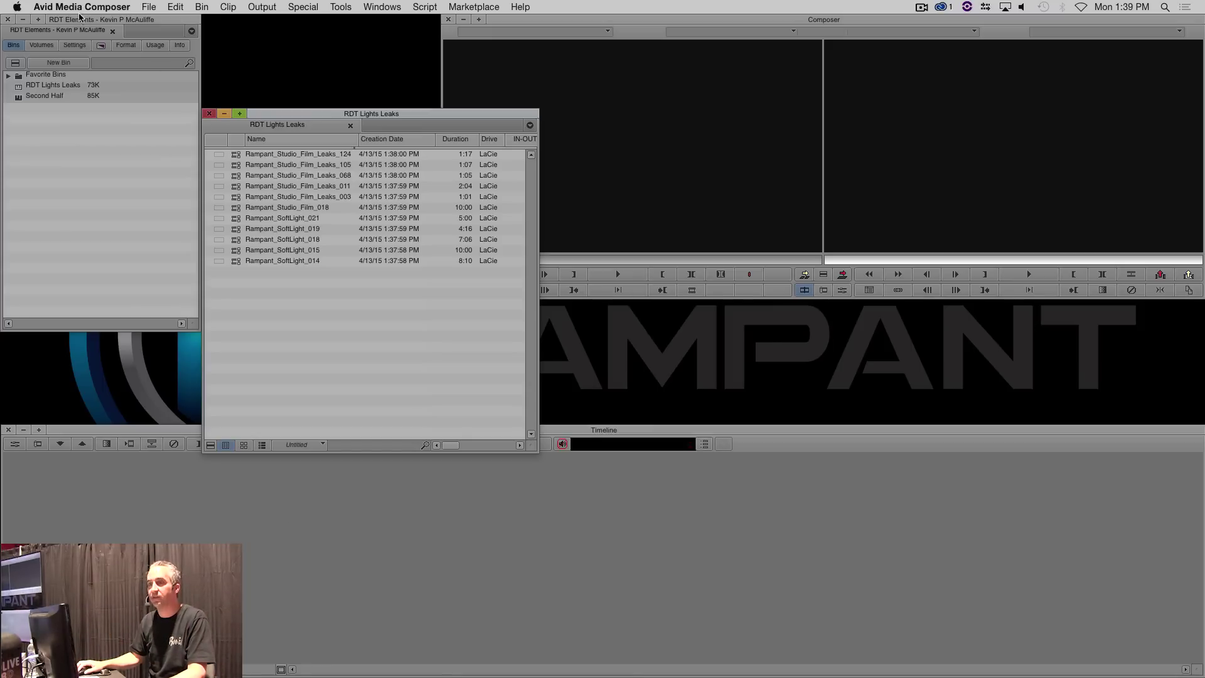
# Add the Second Half bin to Favorite Bins, then close the RDT Elements project.
pyautogui.doubleClick(28, 96)
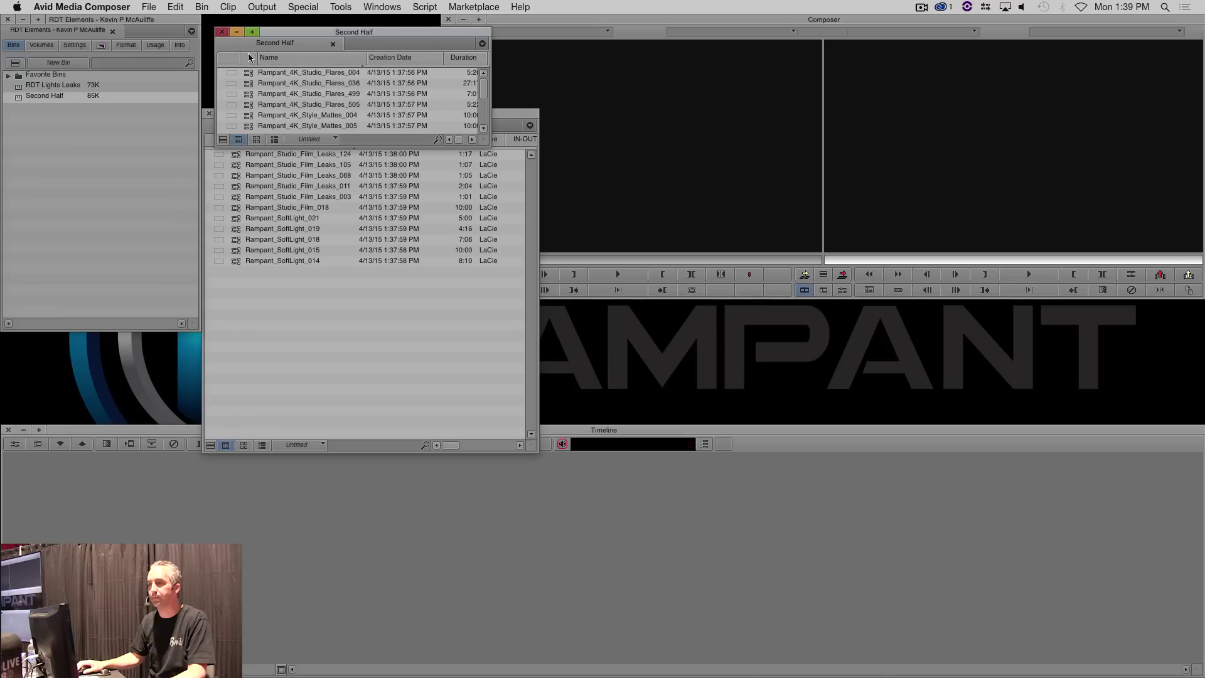
pyautogui.rightClick(19, 101)
pyautogui.click(175, 7)
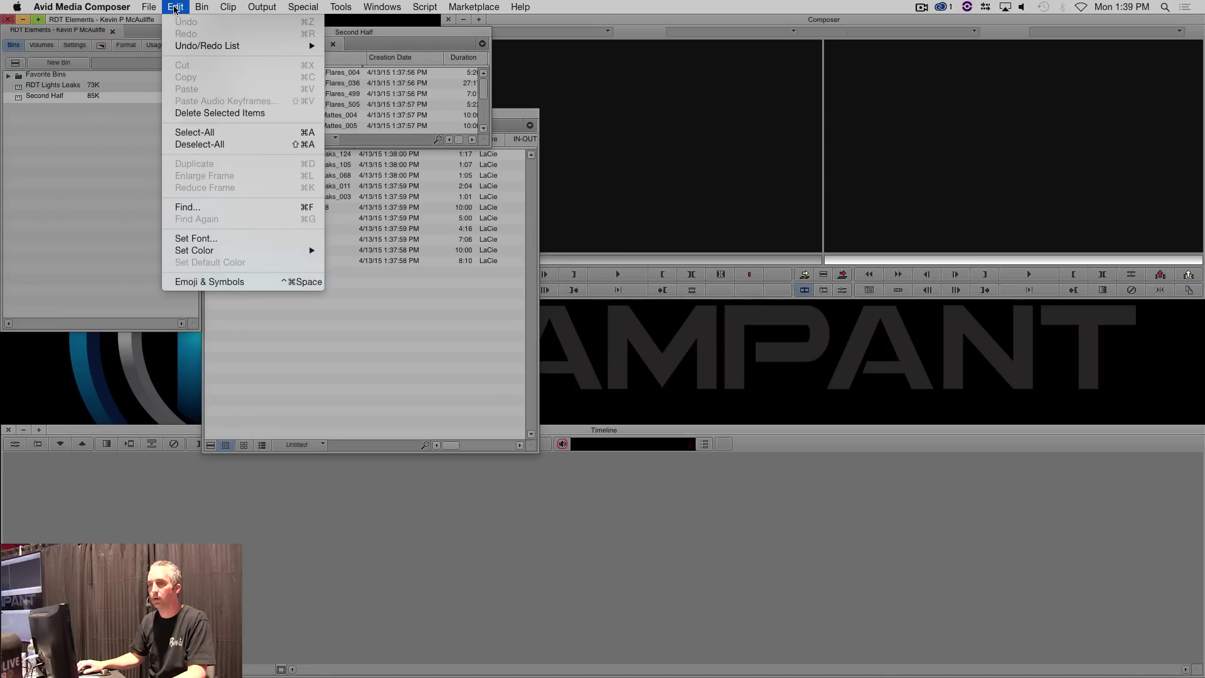
pyautogui.moveTo(213, 7)
pyautogui.click(440, 43)
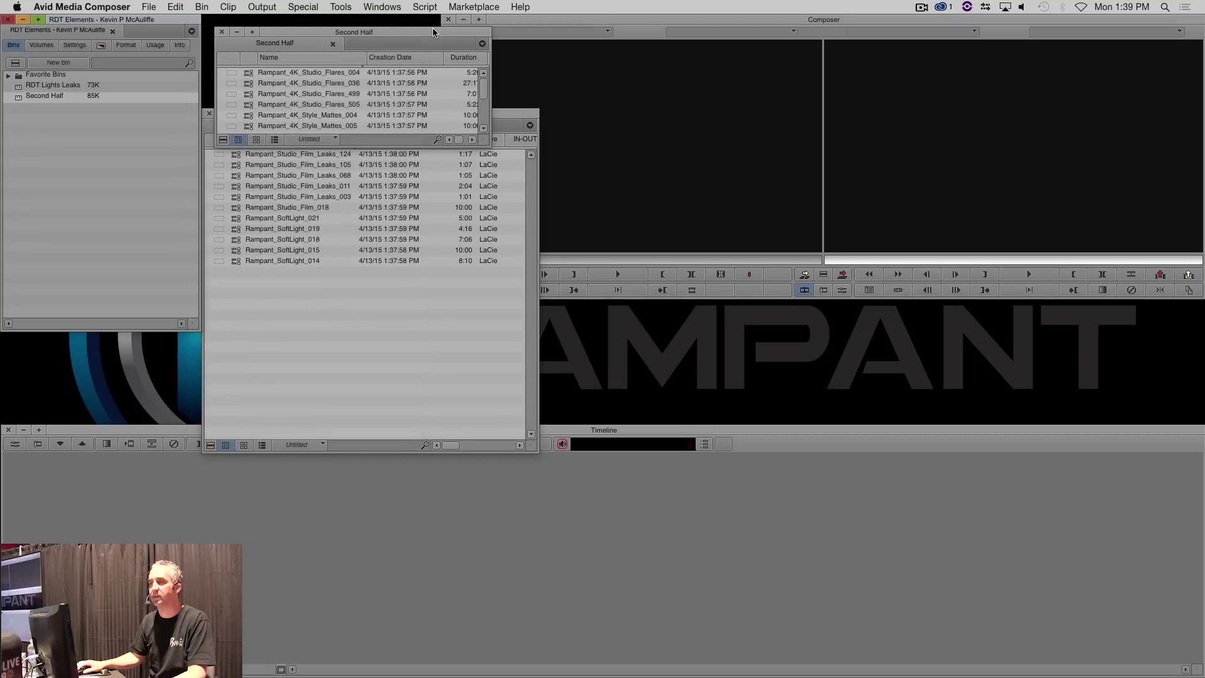
pyautogui.click(228, 7)
pyautogui.moveTo(214, 6)
pyautogui.press('Escape')
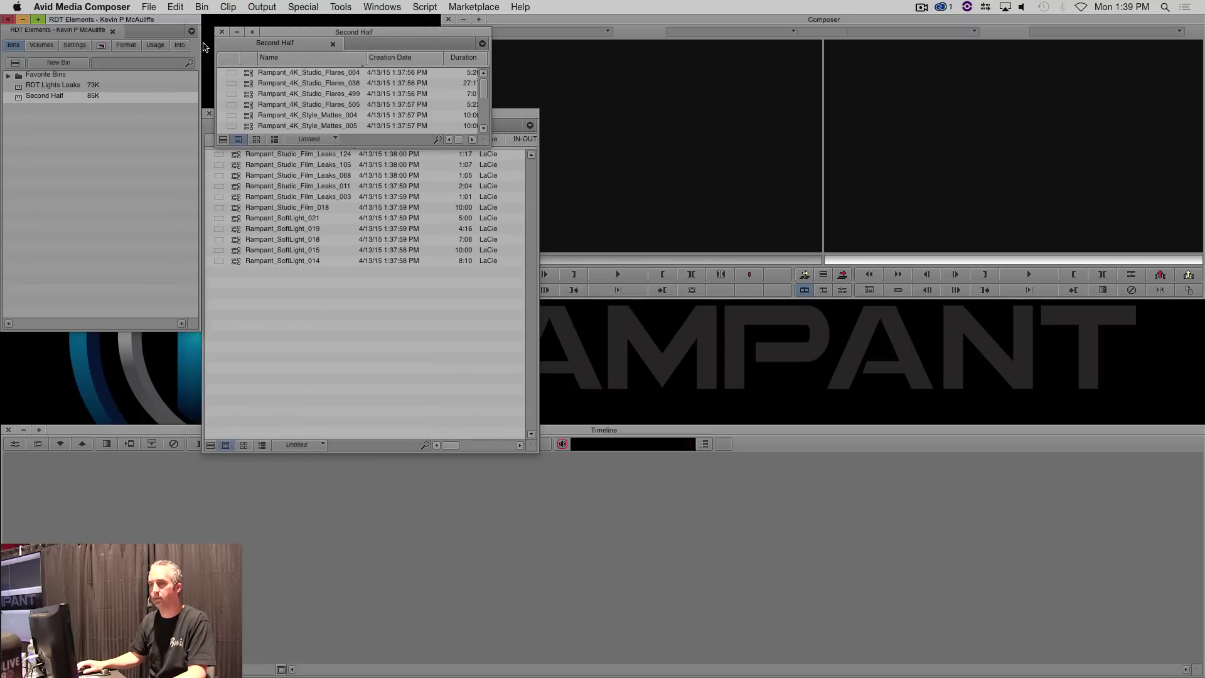
pyautogui.click(232, 6)
pyautogui.moveTo(214, 7)
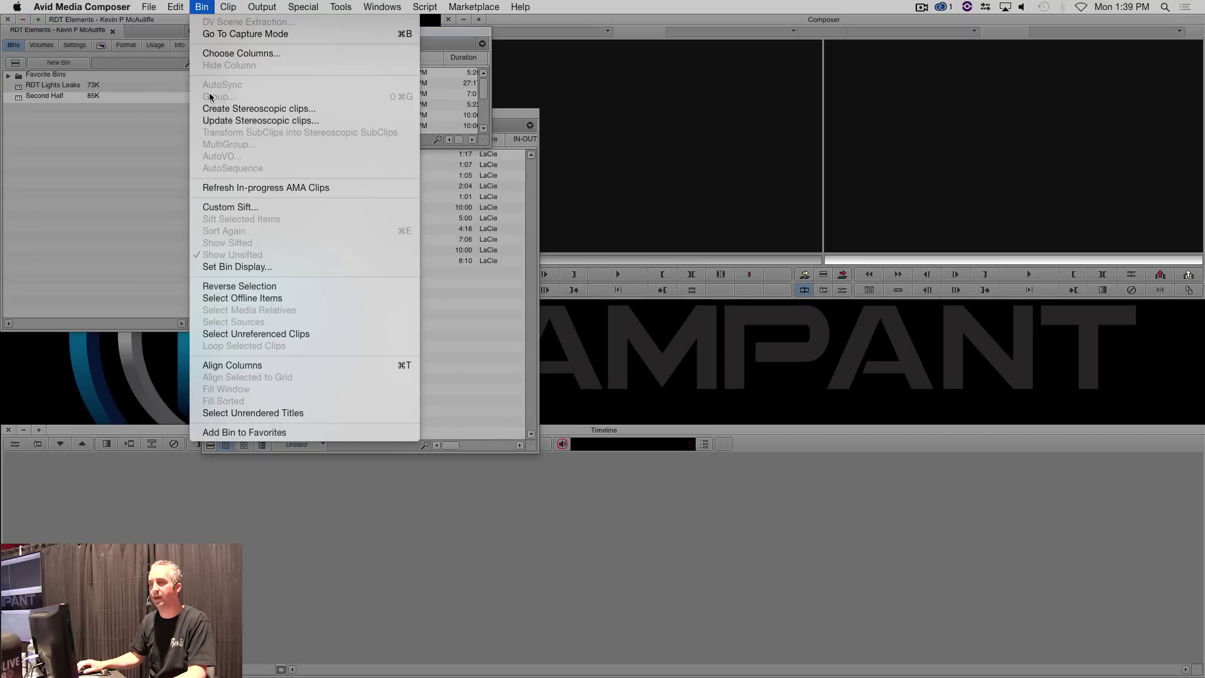
pyautogui.click(260, 434)
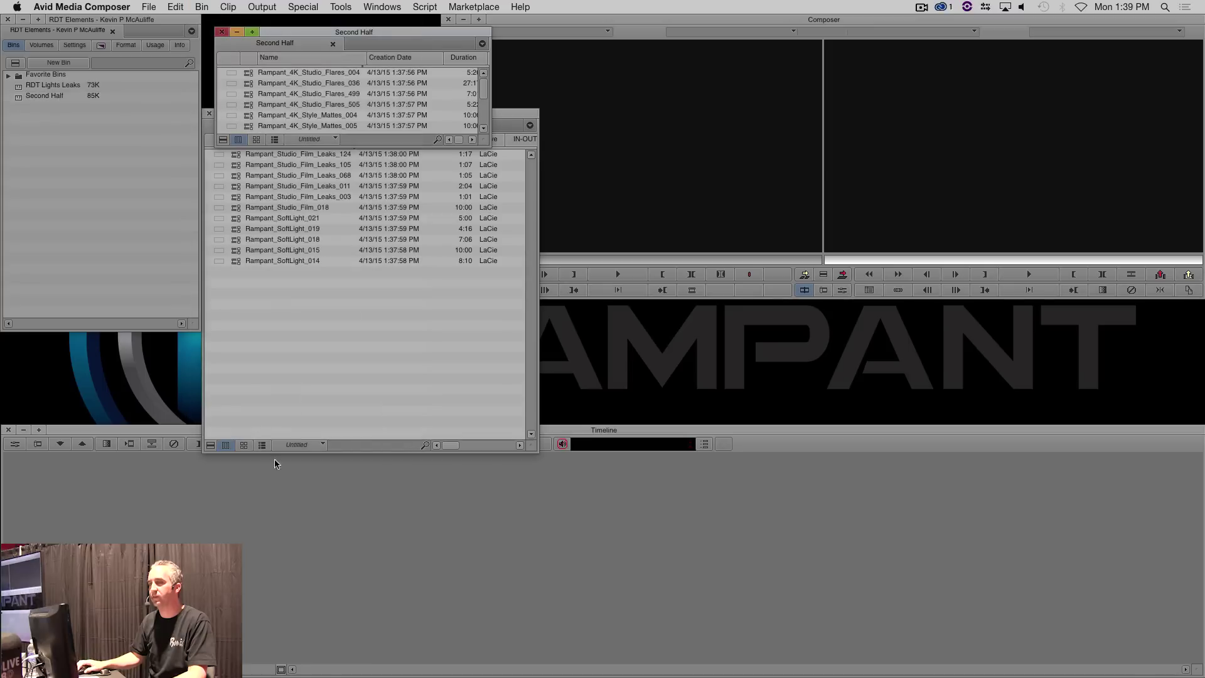
pyautogui.click(9, 20)
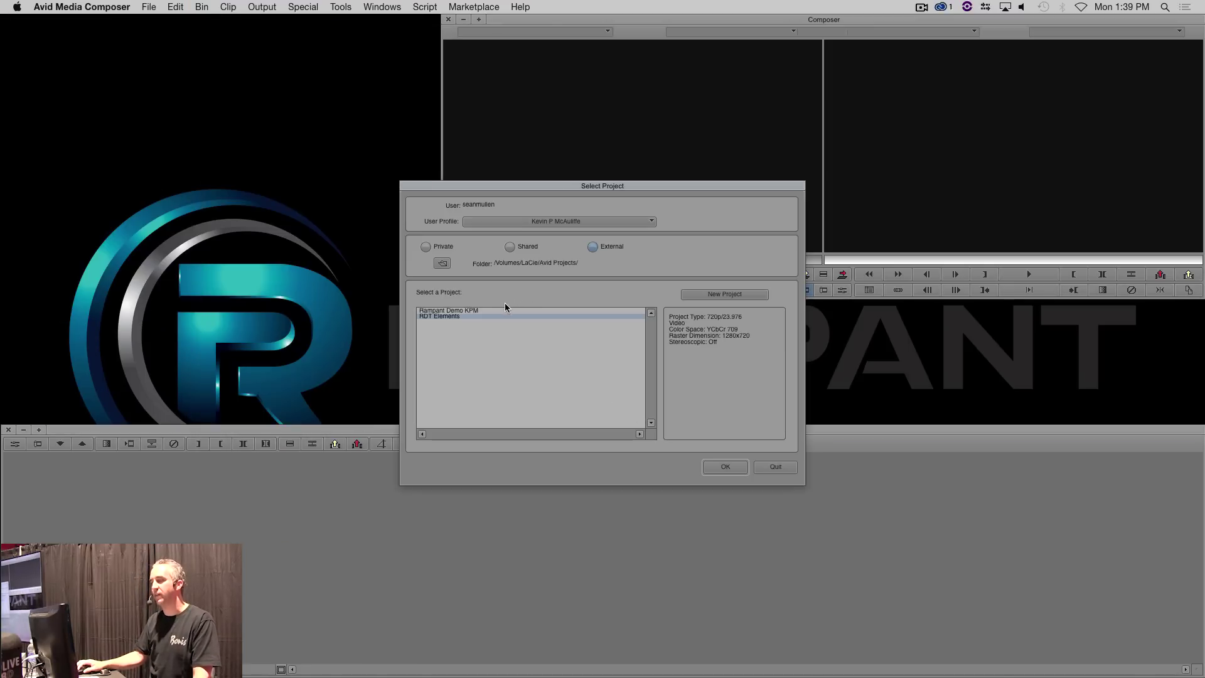
# Open Rampant Demo KPM and load Rampant_Studio_Film_Leaks_003 from the favourite RDT Lights Leaks bin.
pyautogui.click(502, 310)
pyautogui.click(707, 472)
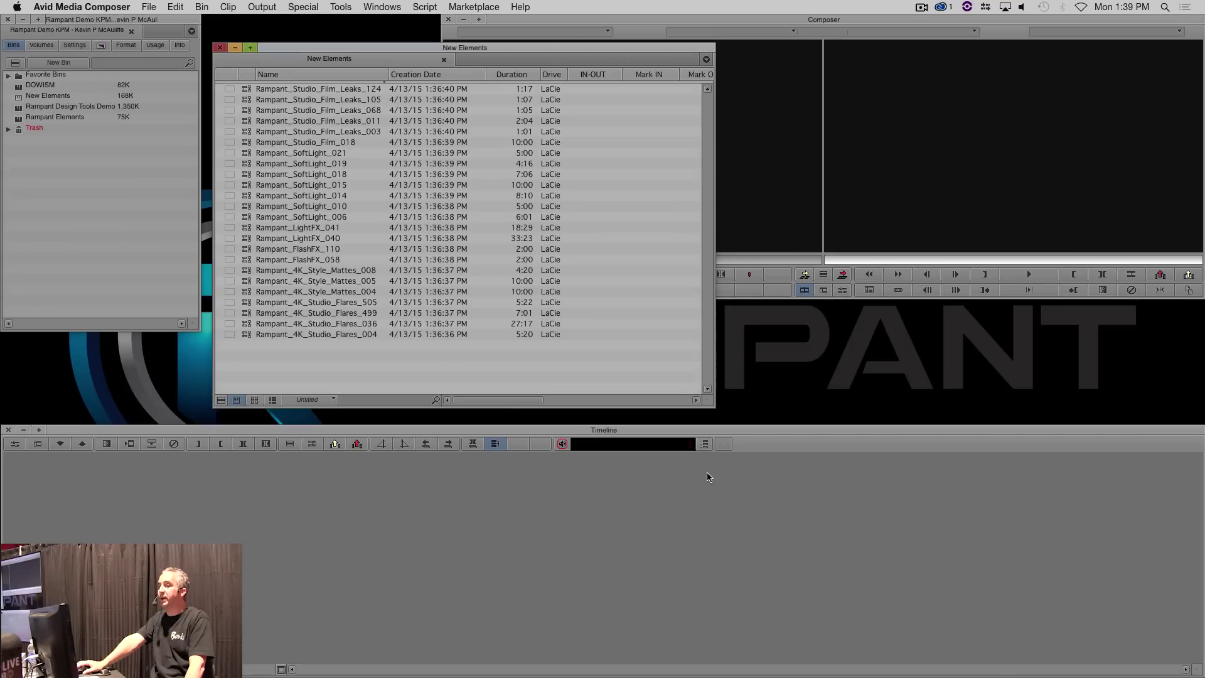
pyautogui.click(7, 78)
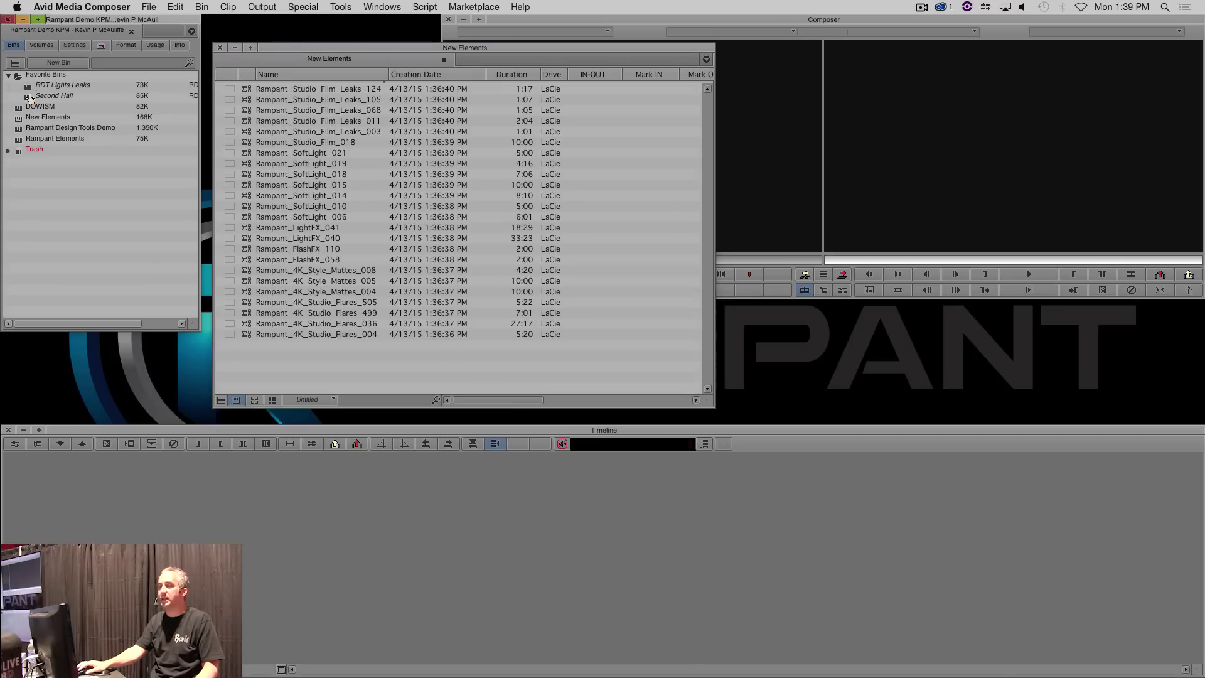
pyautogui.doubleClick(29, 90)
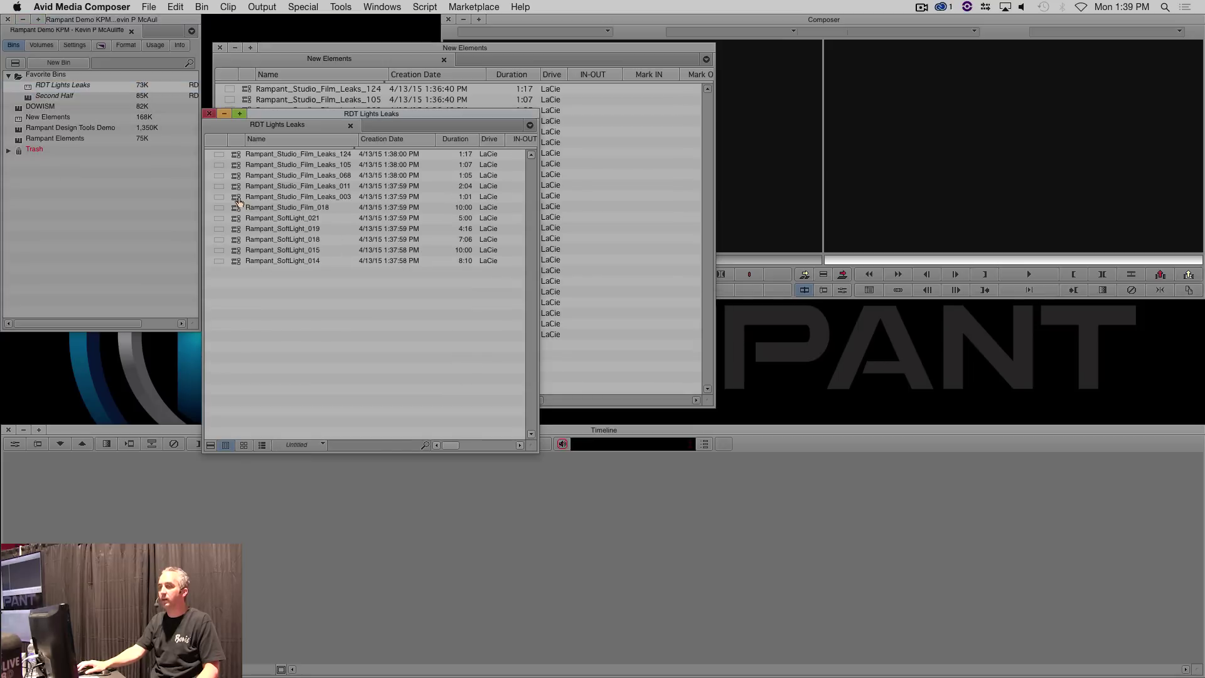
pyautogui.doubleClick(238, 198)
pyautogui.click(618, 274)
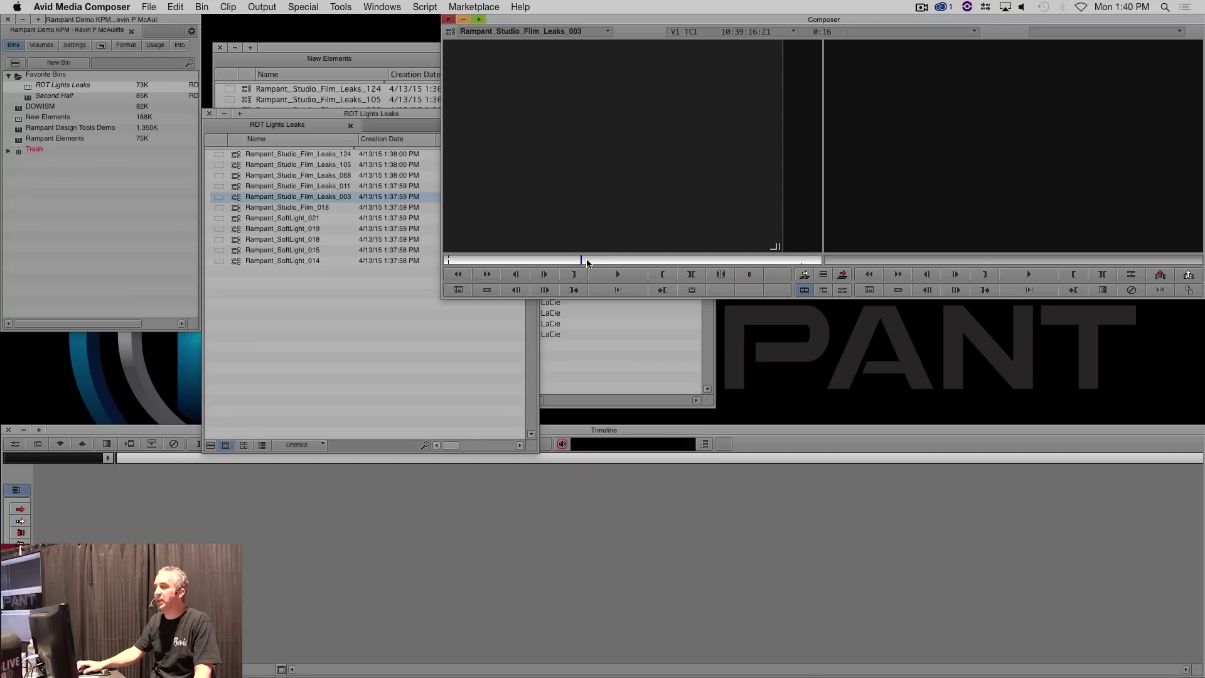
# Move the RDT Lights Leaks bin aside and shrink the New Elements bin into the top-left.
pyautogui.moveTo(590, 261); pyautogui.dragTo(447, 260)
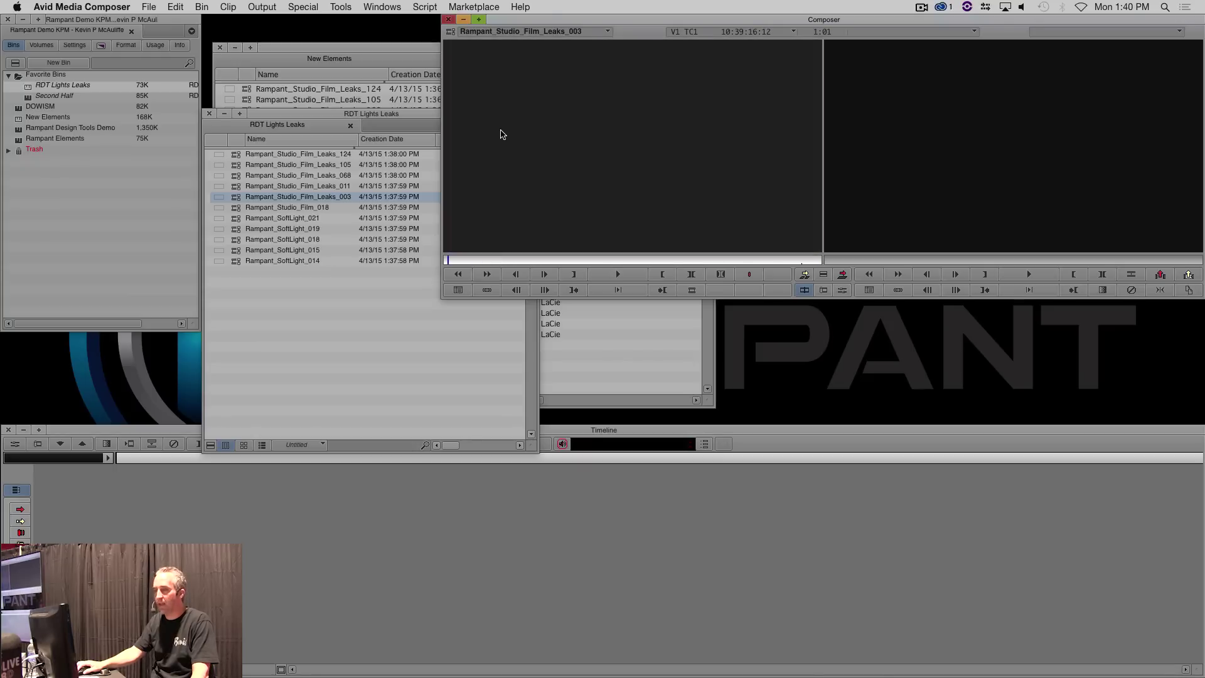
pyautogui.click(322, 290)
pyautogui.moveTo(296, 114); pyautogui.dragTo(148, 237)
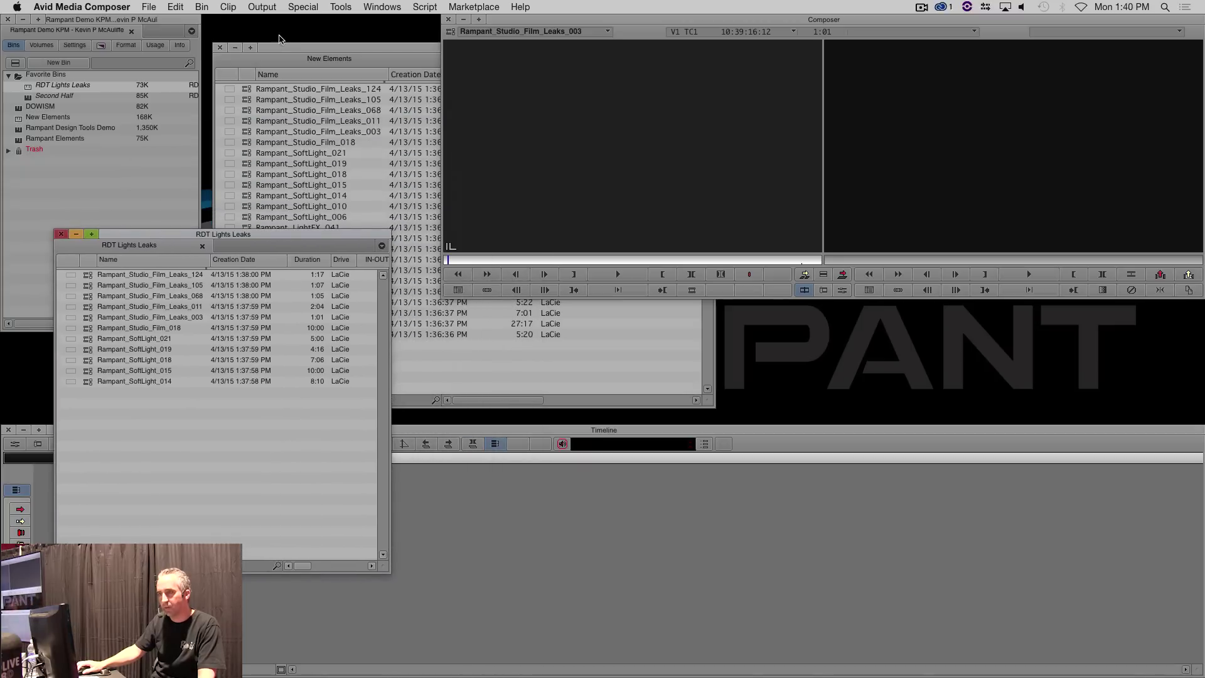
pyautogui.moveTo(280, 48); pyautogui.dragTo(106, 31)
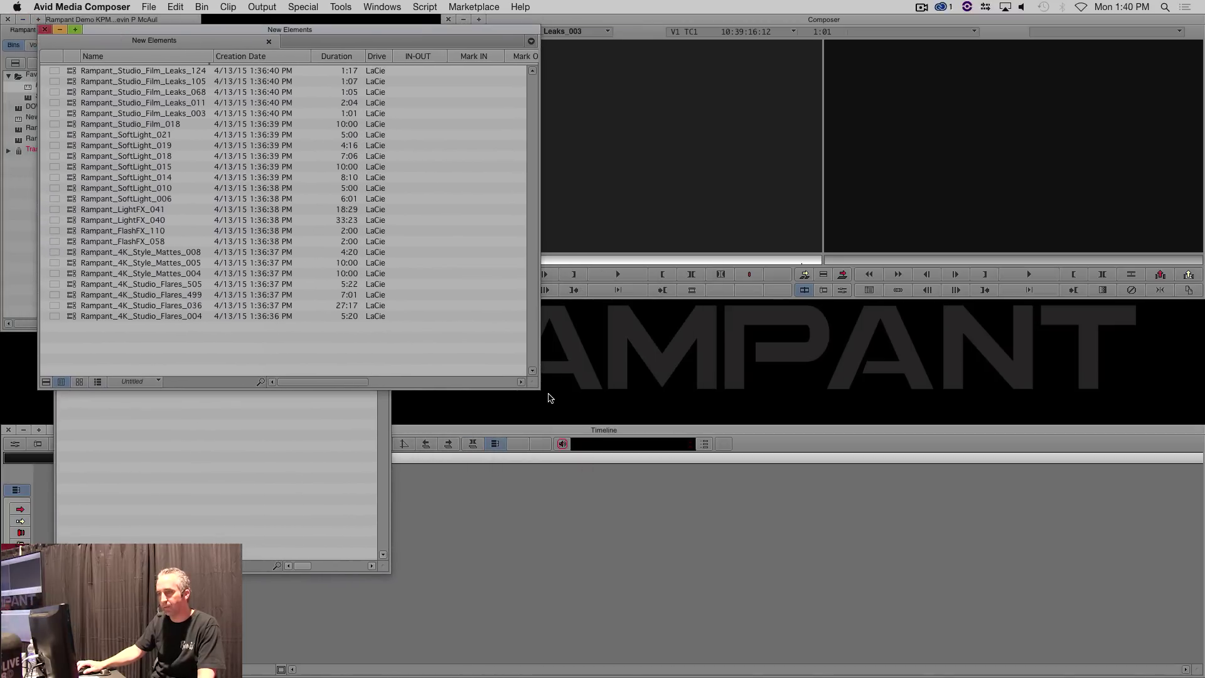
pyautogui.moveTo(536, 385); pyautogui.dragTo(367, 371)
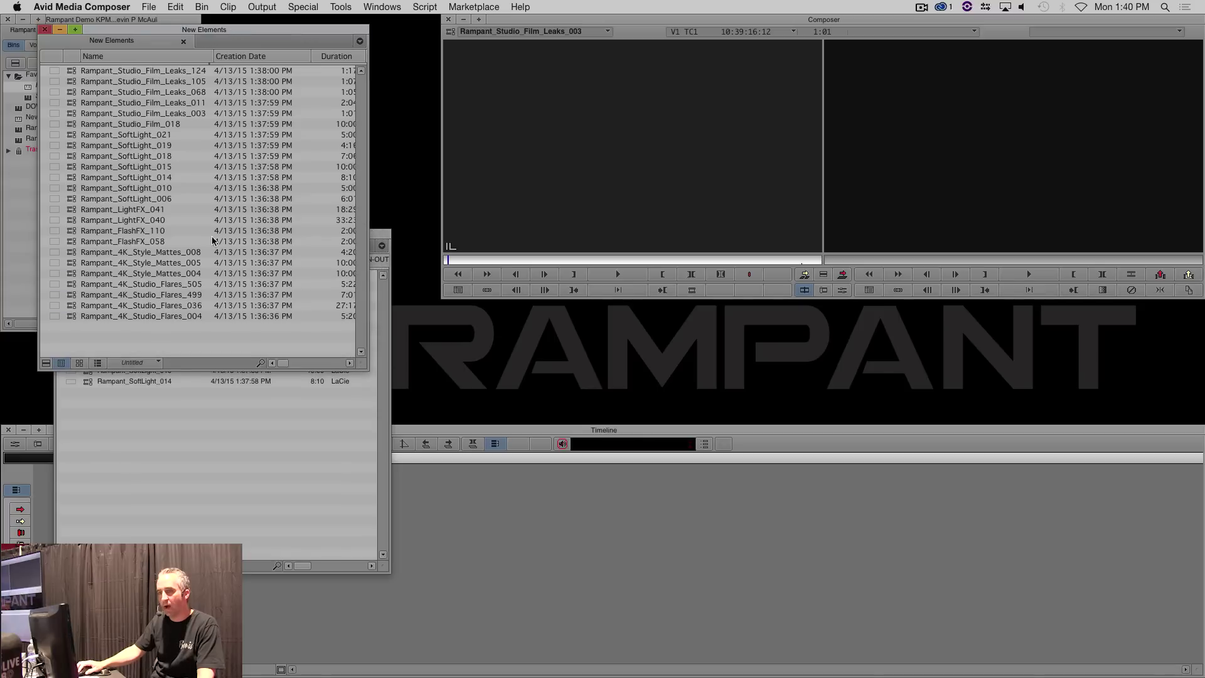
# Load Rampant_4K_Studio_Flares_505 in the Source monitor and scrub to a frame with the red flare.
pyautogui.doubleClick(81, 284)
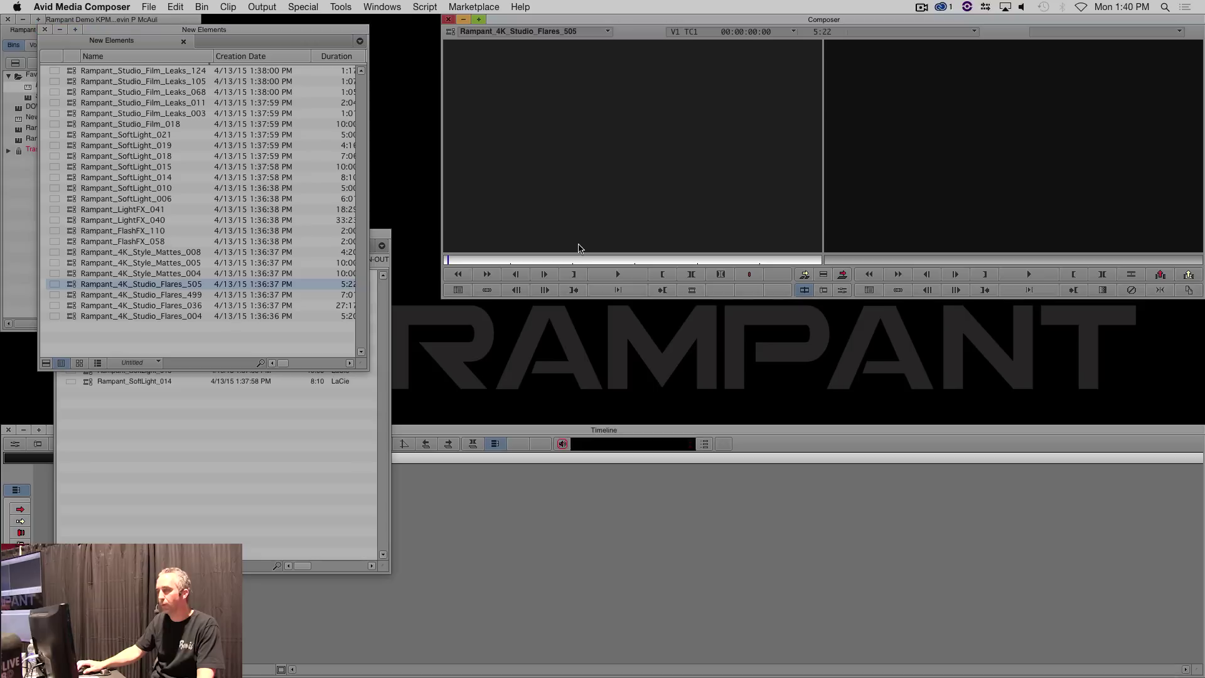
pyautogui.moveTo(587, 265); pyautogui.dragTo(675, 282)
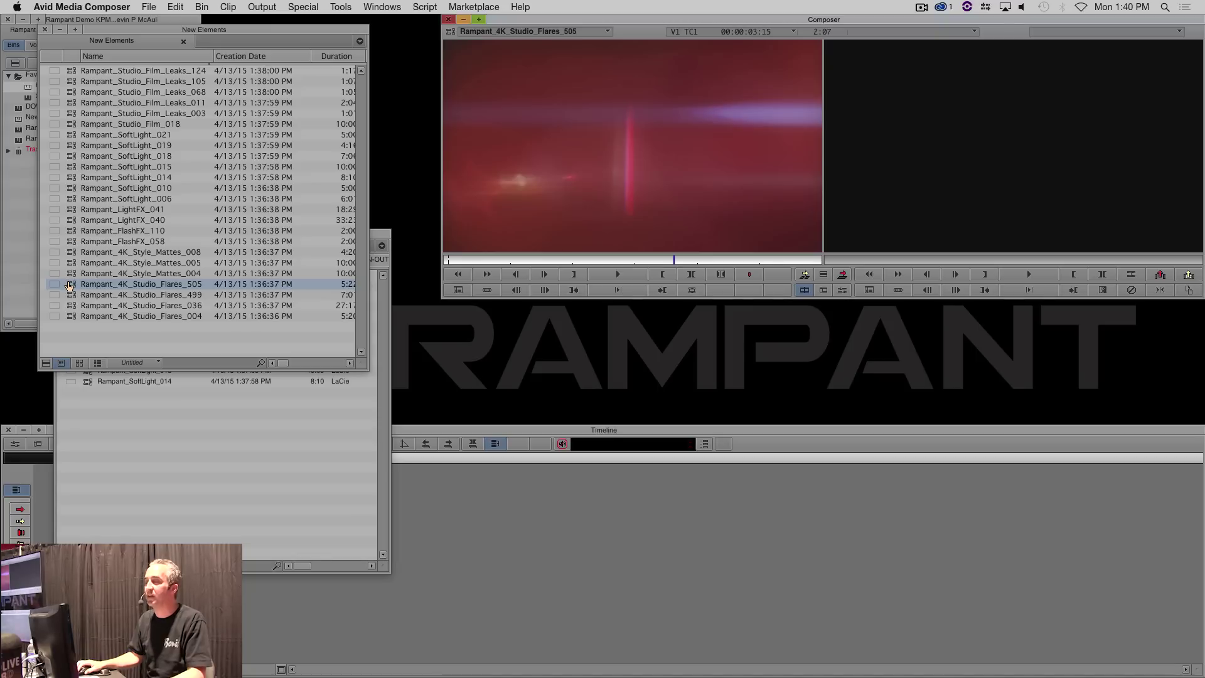
pyautogui.rightClick(69, 284)
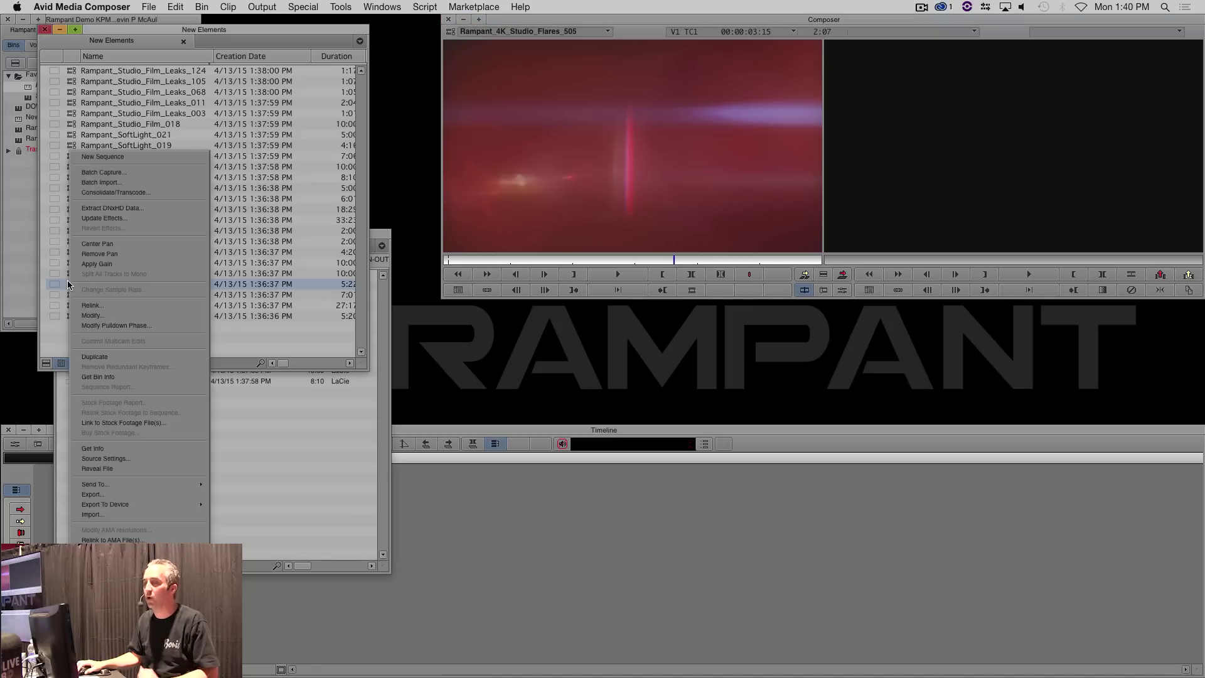
# Crop Rampant_4K_Studio_Flares_505 in FrameFlex to size 58.61 at X -20.69, Y -10.13, and apply.
pyautogui.click(125, 459)
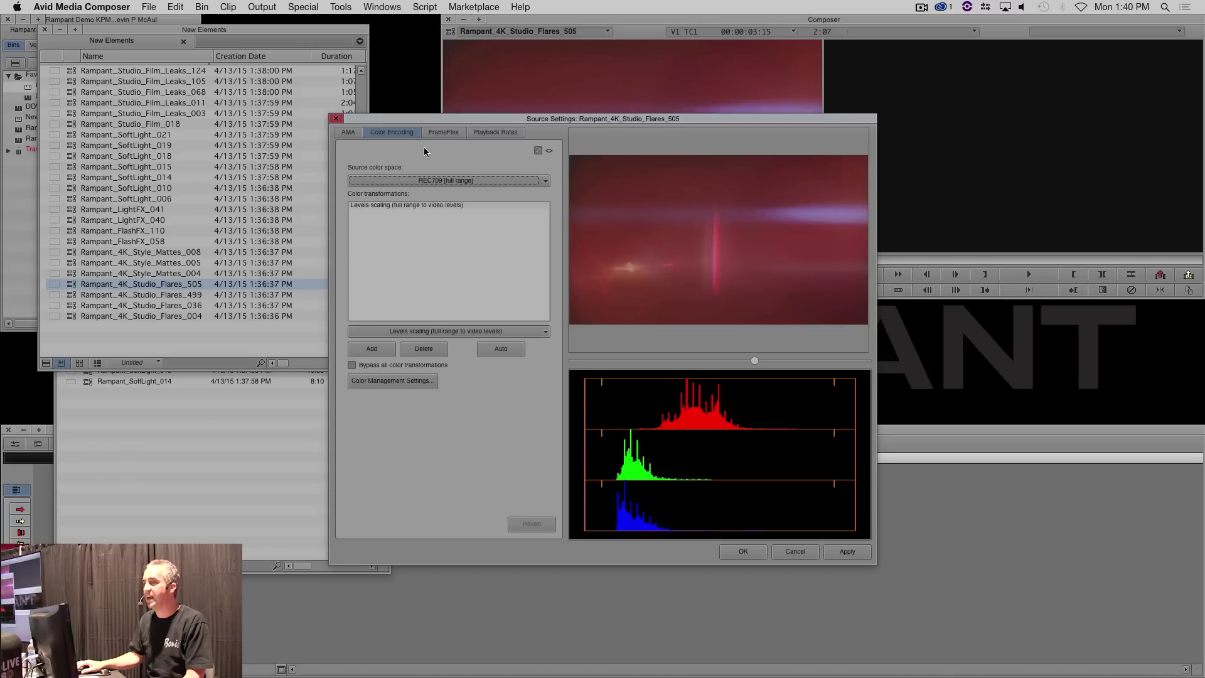
pyautogui.click(437, 134)
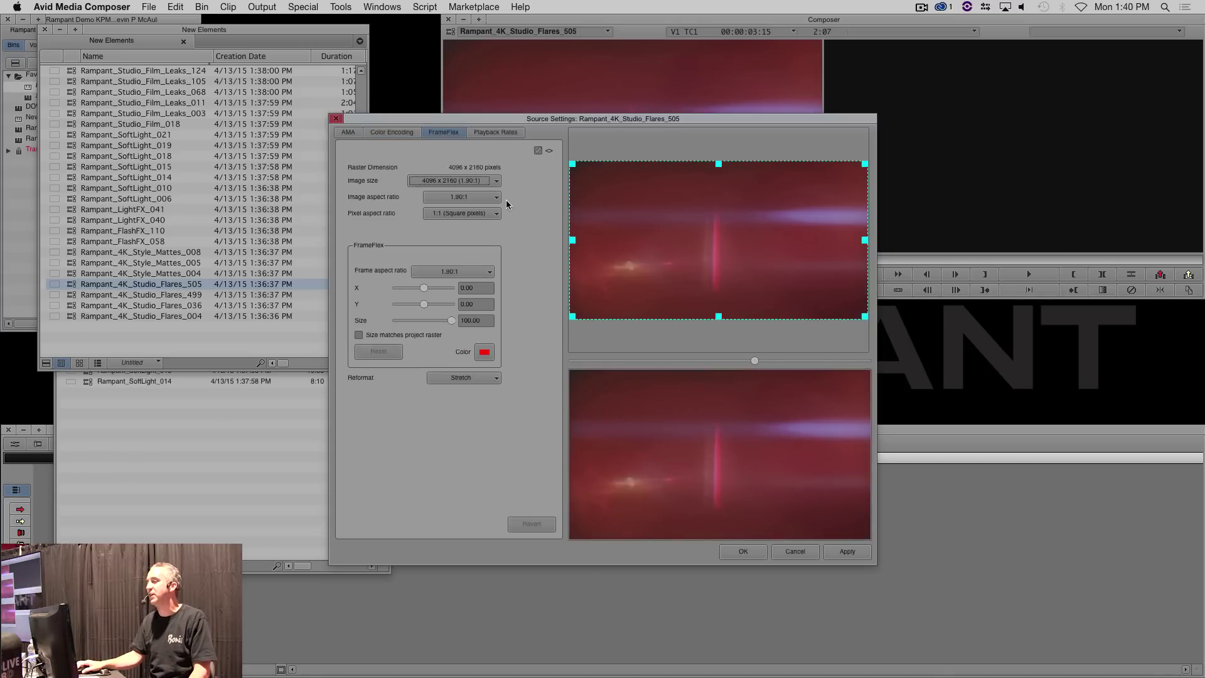
pyautogui.moveTo(869, 320); pyautogui.dragTo(743, 257)
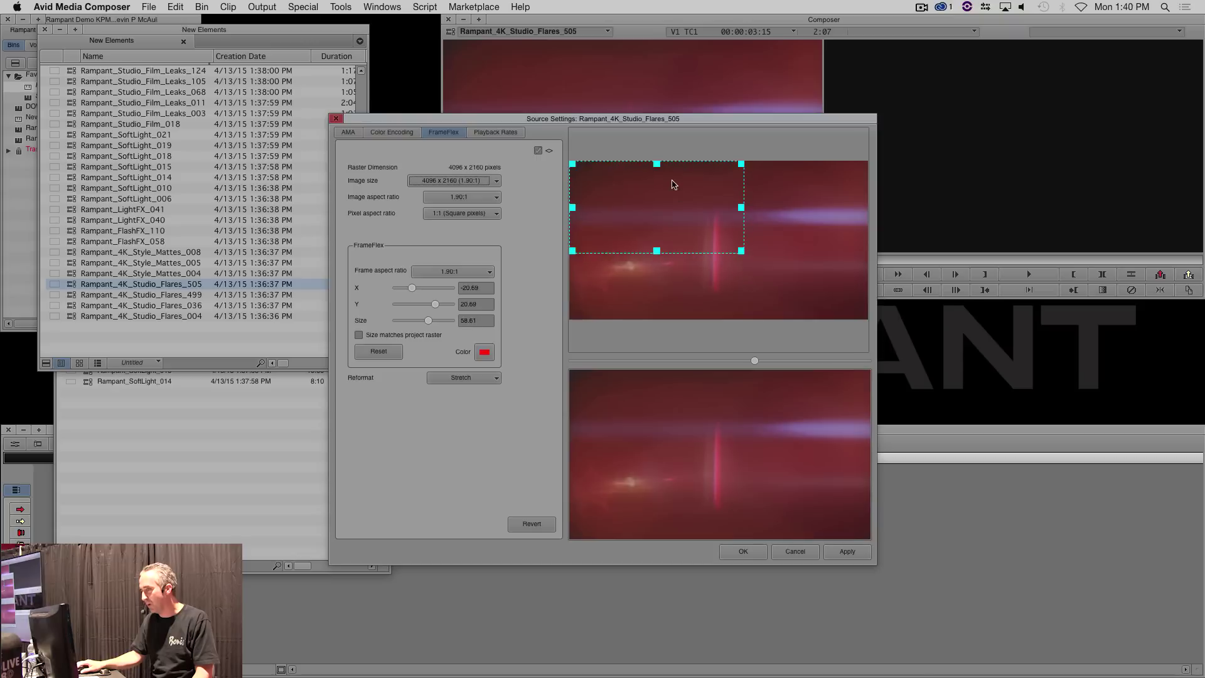
pyautogui.moveTo(672, 183); pyautogui.dragTo(665, 235)
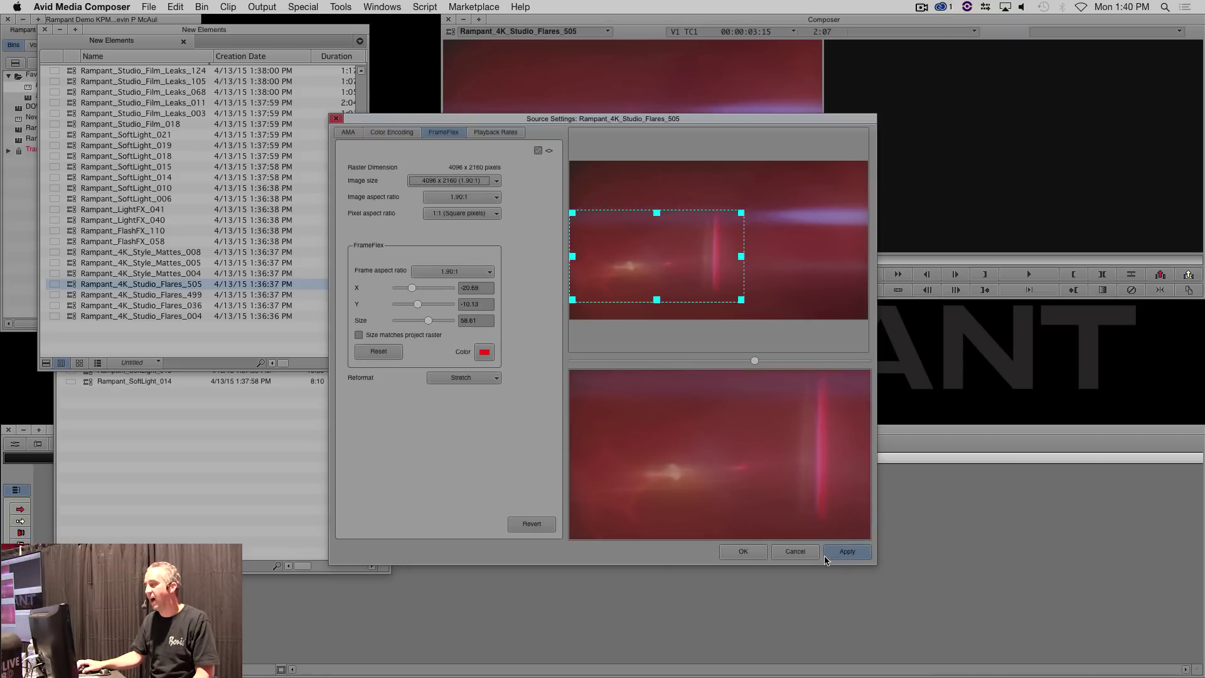
pyautogui.click(844, 552)
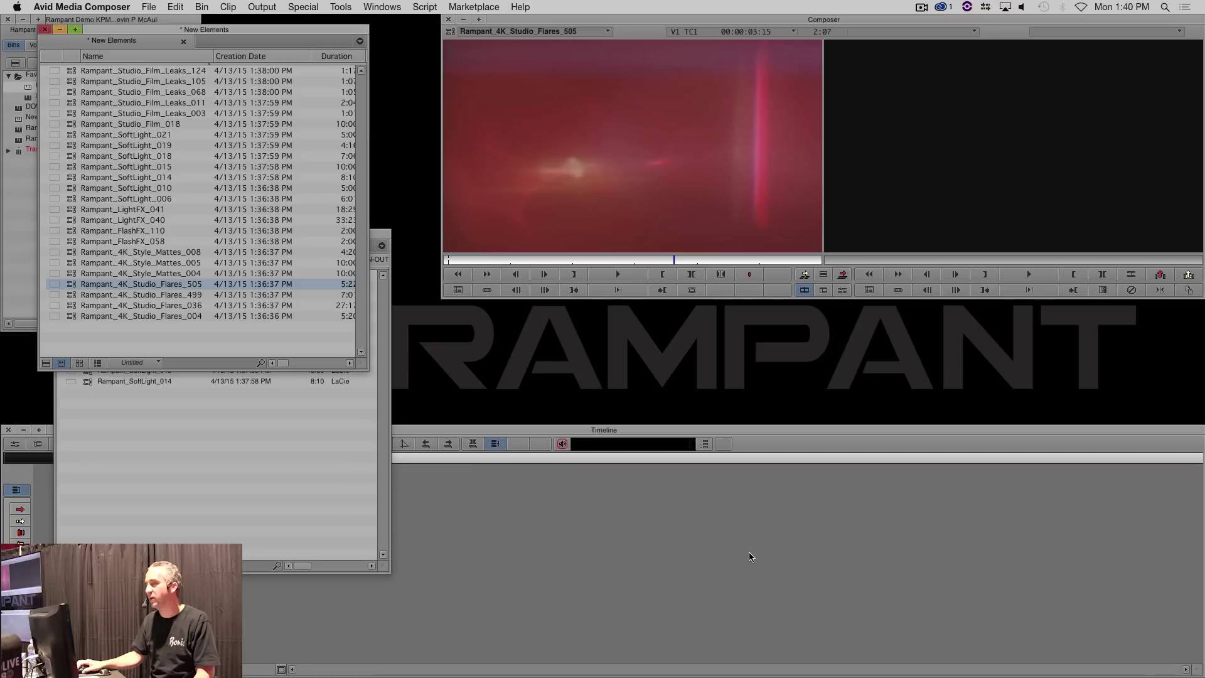
pyautogui.click(750, 551)
# Play the FrameFlex-reframed flare clip from near its start through to the end.
pyautogui.click(500, 266)
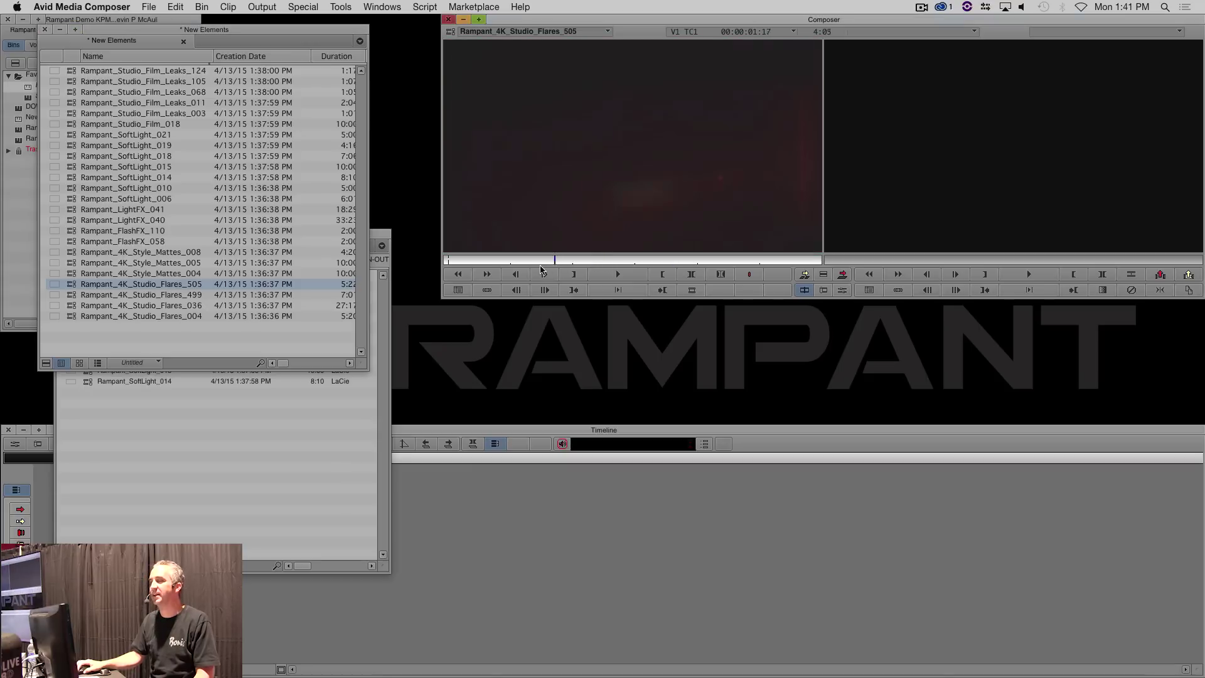
pyautogui.press('space')
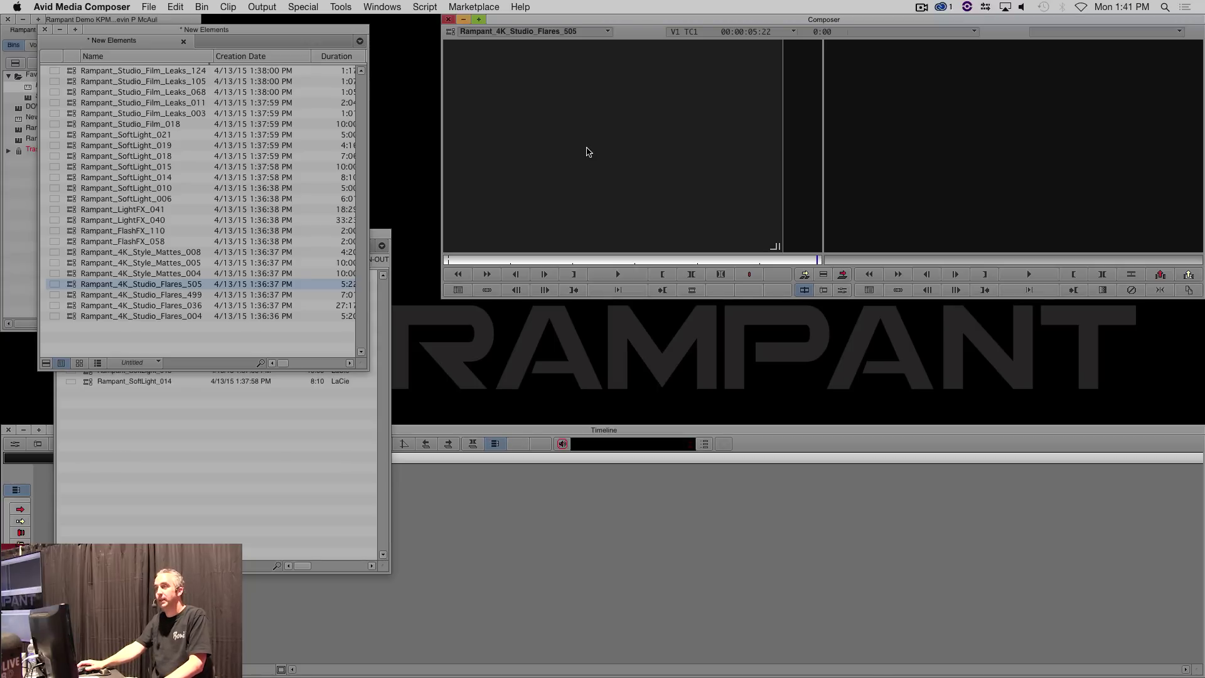
# Open the Rampant Design Tools Demo bin and load shot 3-2.mov.new.02 in the Source monitor.
pyautogui.click(272, 420)
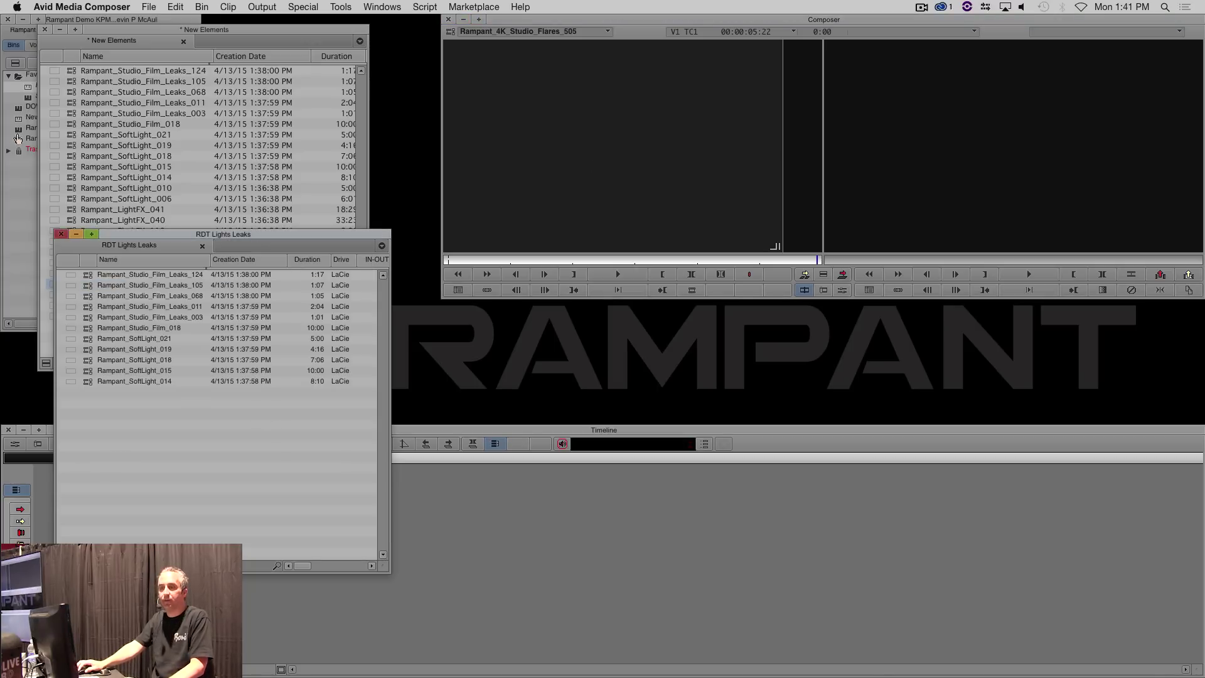
pyautogui.click(25, 181)
pyautogui.doubleClick(21, 128)
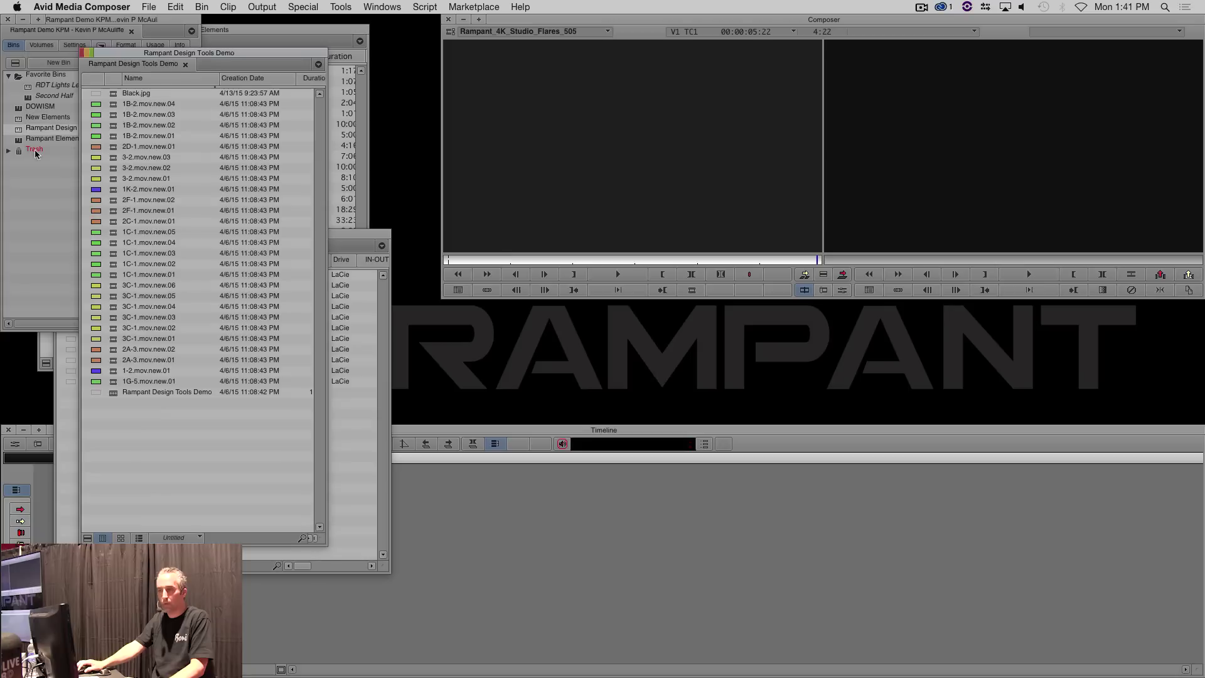
pyautogui.click(110, 276)
pyautogui.moveTo(110, 278); pyautogui.dragTo(600, 223)
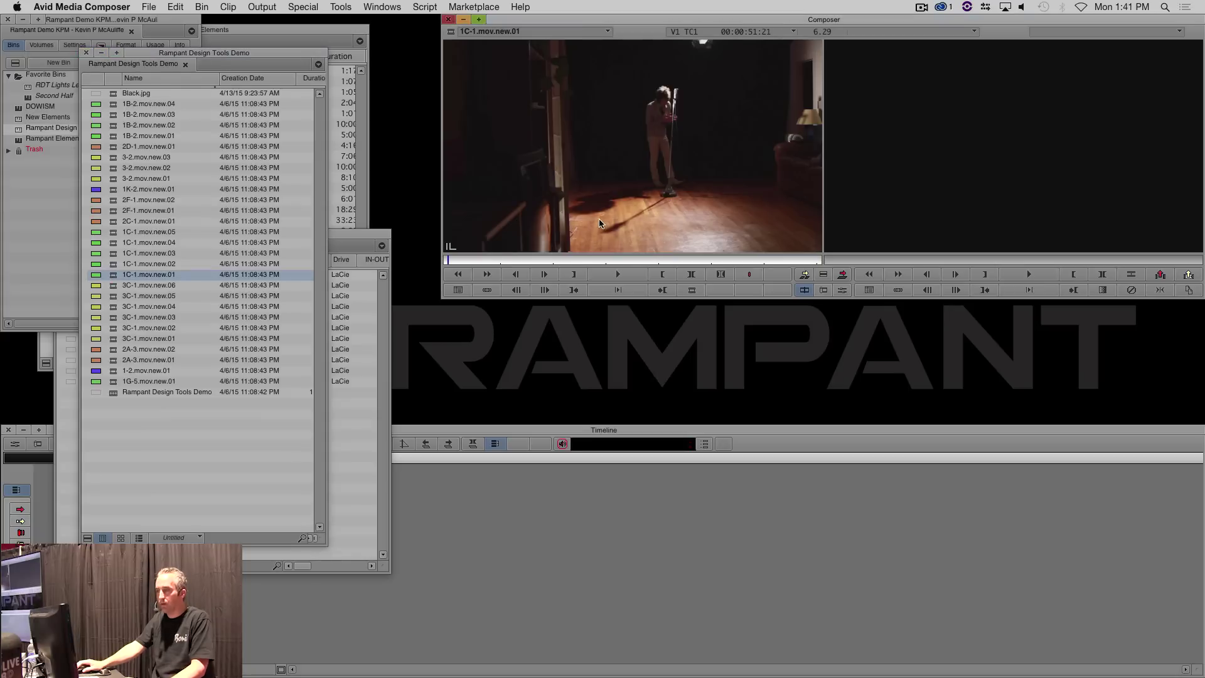
pyautogui.moveTo(116, 214); pyautogui.dragTo(630, 239)
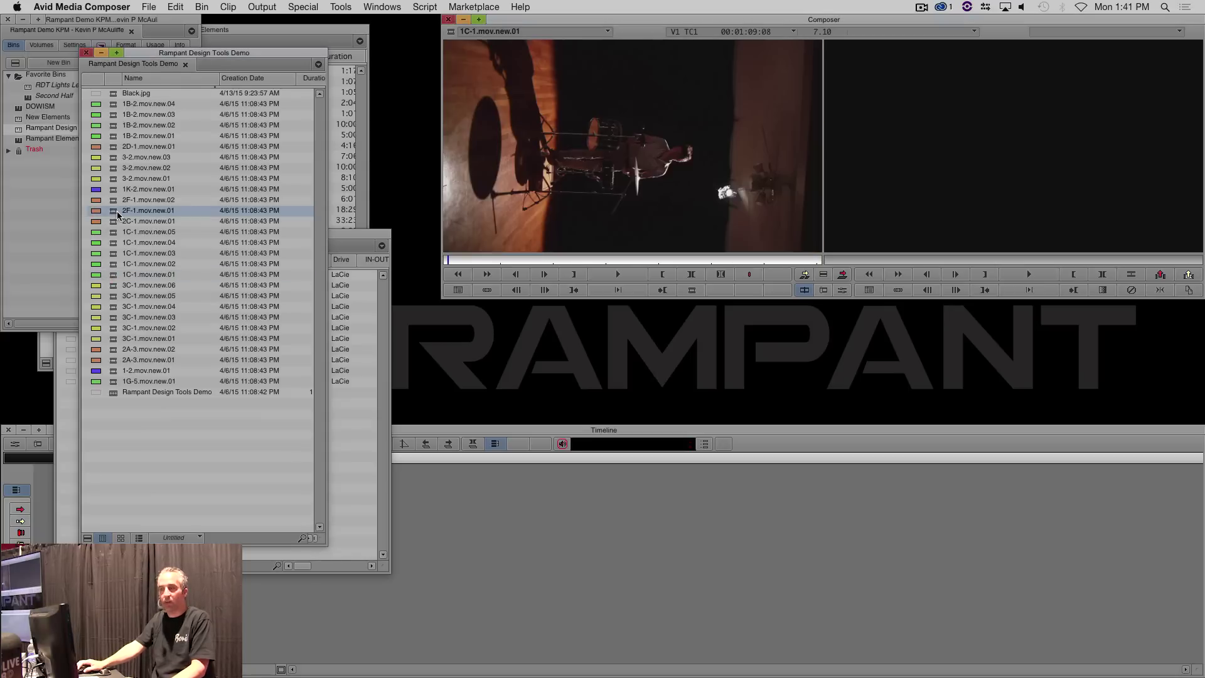
pyautogui.moveTo(111, 165); pyautogui.dragTo(648, 182)
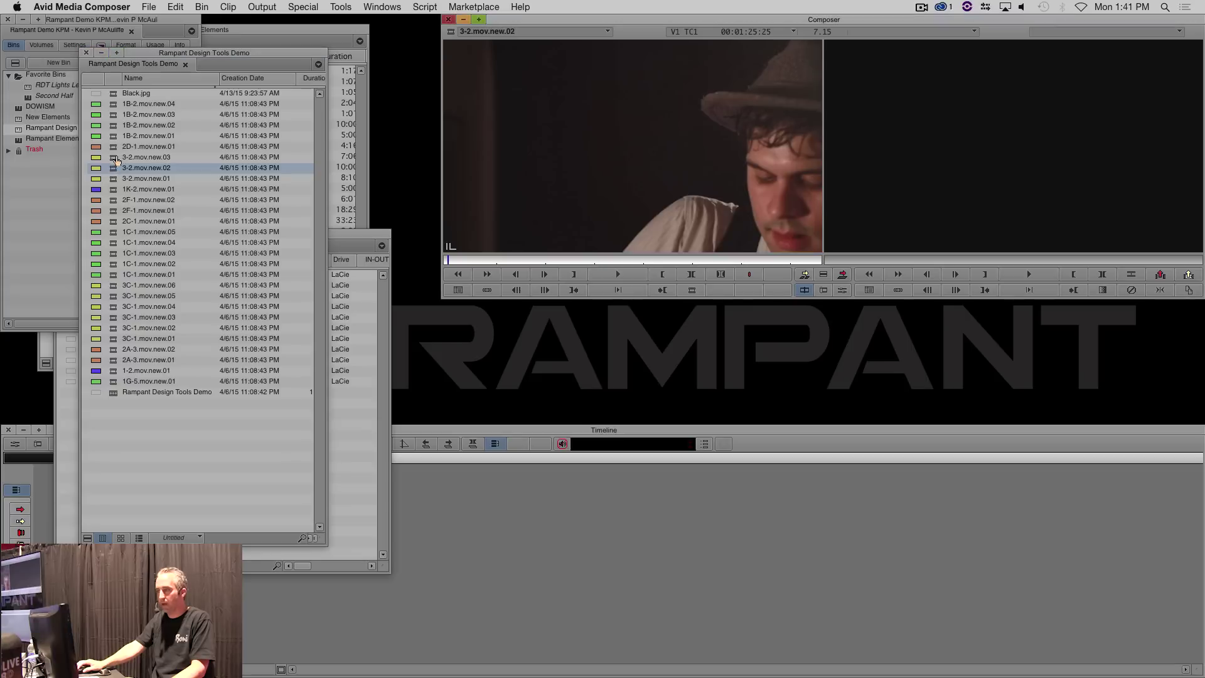
# Mark the shot and edit it into a new sequence stored in Rampant Design Tools Demo.
pyautogui.press('t')
pyautogui.press('b')
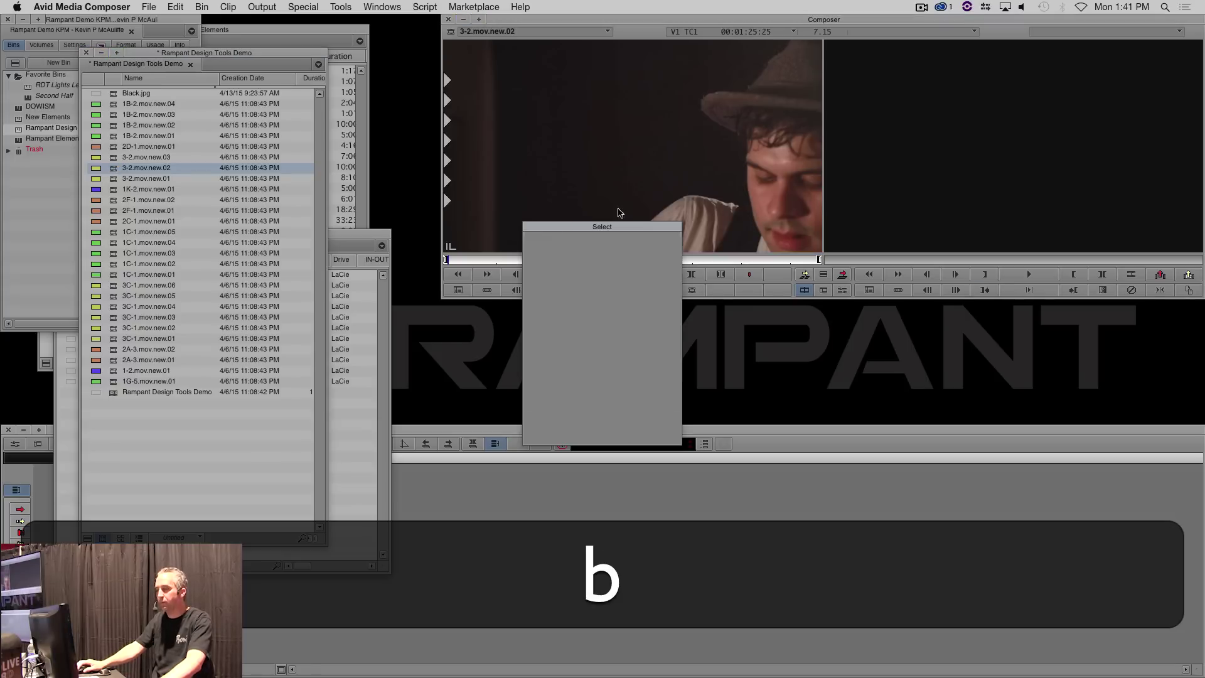
pyautogui.doubleClick(586, 268)
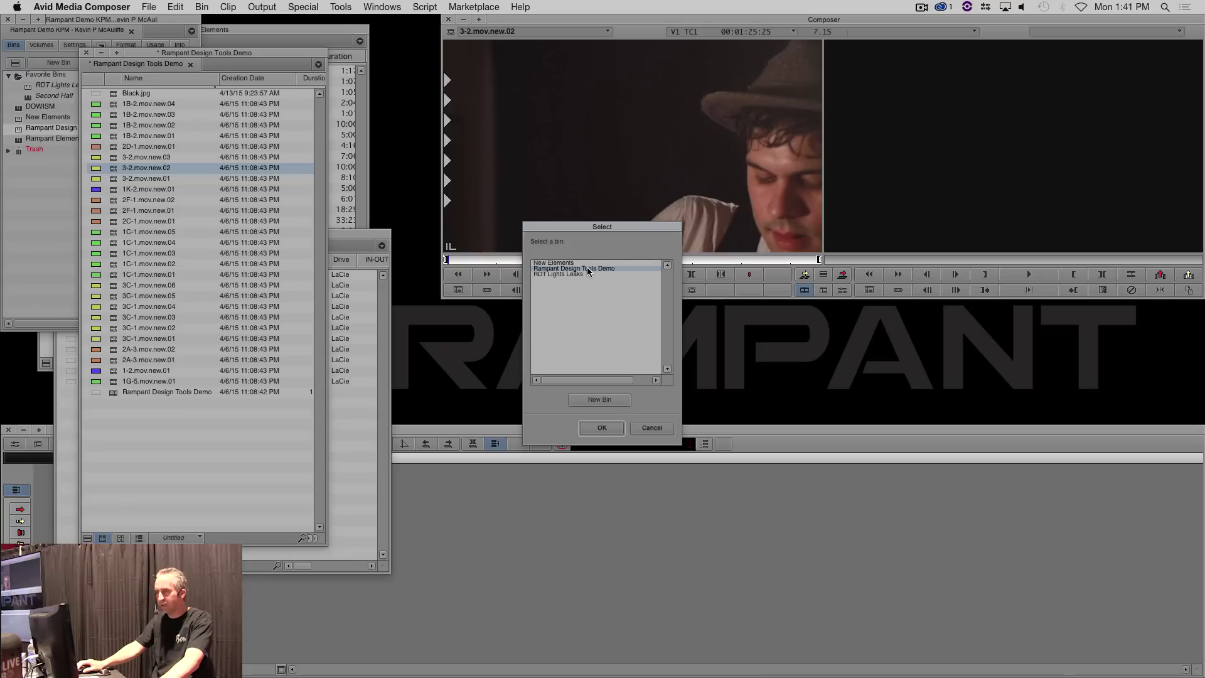
pyautogui.click(581, 474)
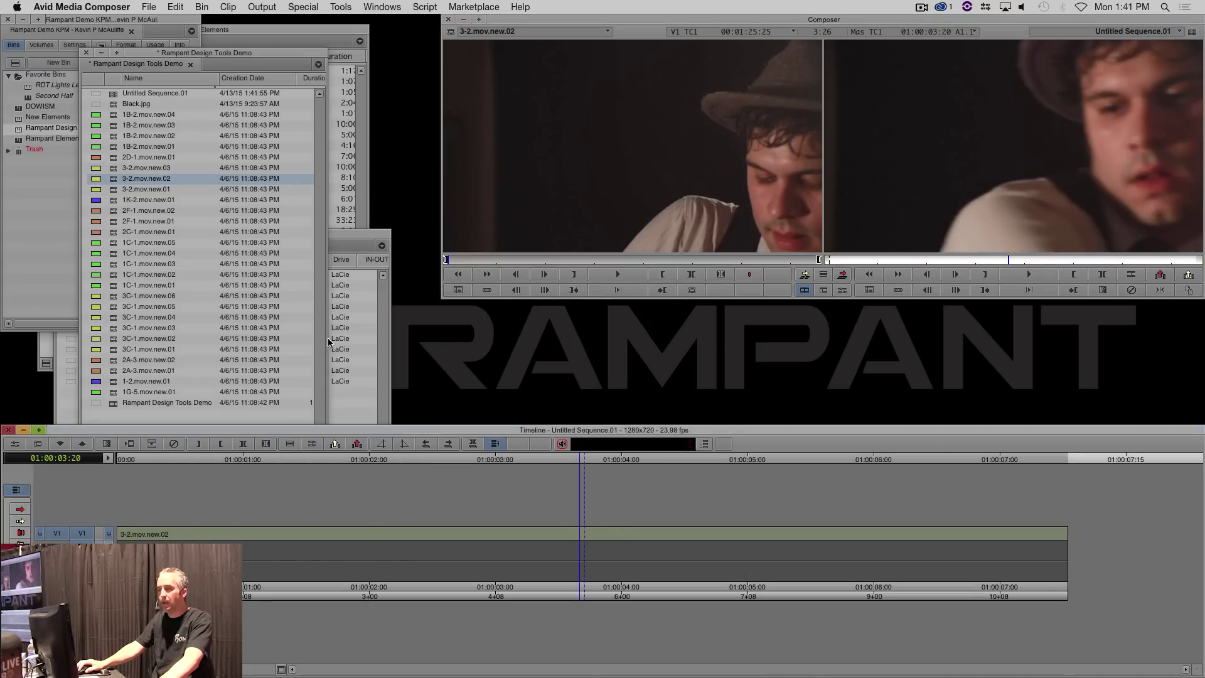
# Restore the RDT Lights Leaks bin and load the Rampant_SoftLight_018 light leak for viewing.
pyautogui.click(328, 235)
pyautogui.doubleClick(329, 236)
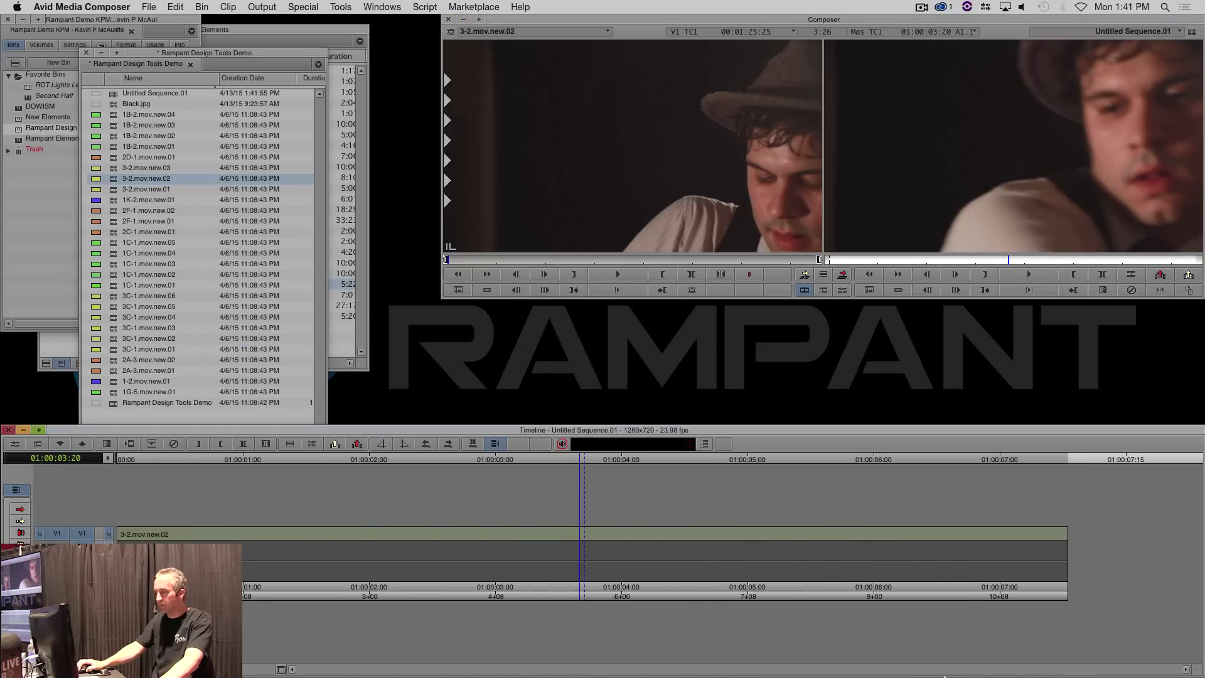
pyautogui.click(1014, 658)
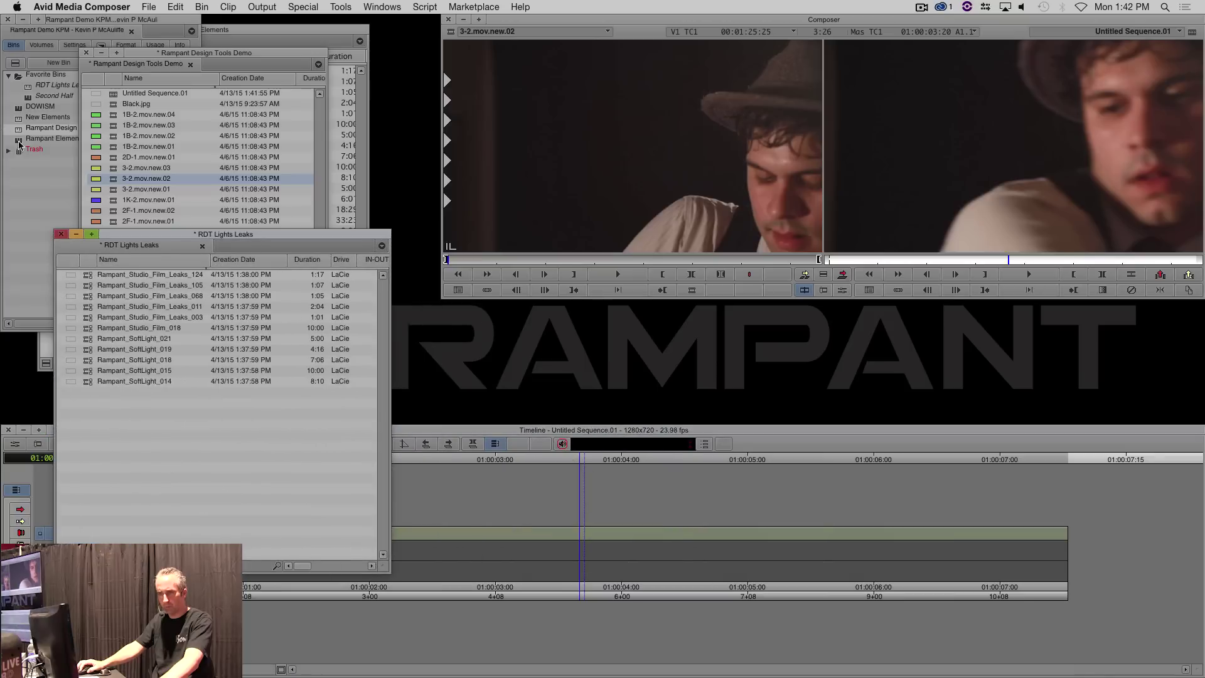
pyautogui.doubleClick(92, 363)
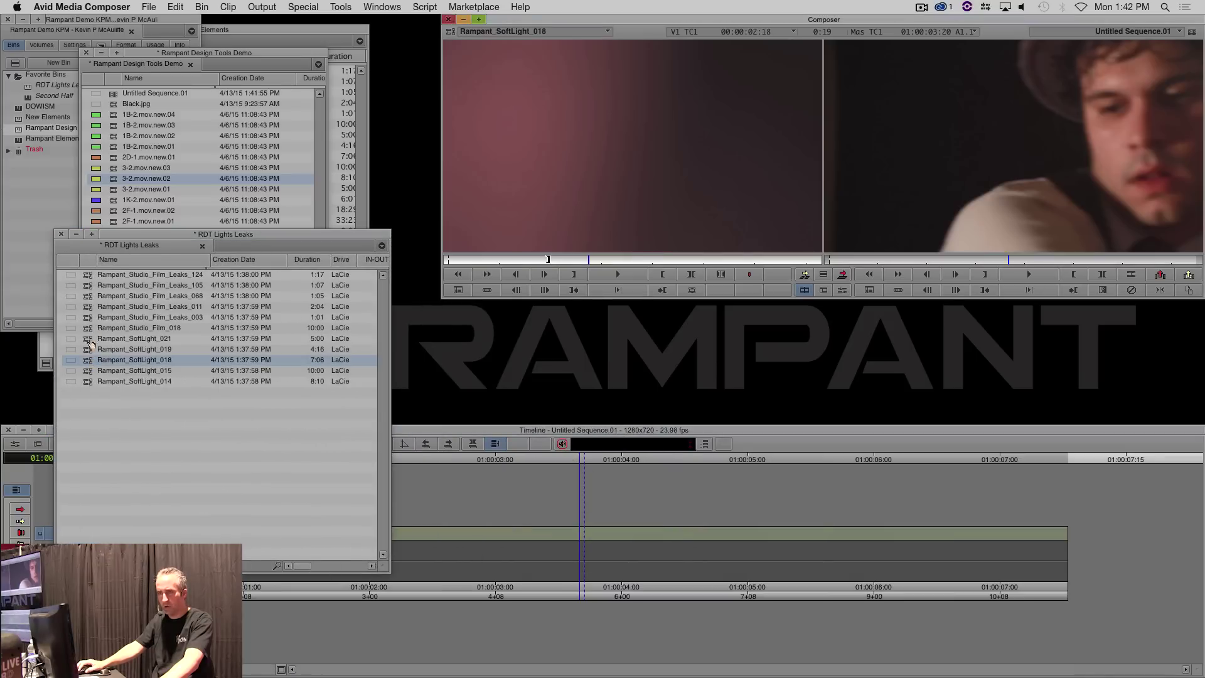
# Load Rampant_4K_Studio_Flares_505, mark an In near 00:00:02:06, and drag it into the sequence.
pyautogui.click(257, 35)
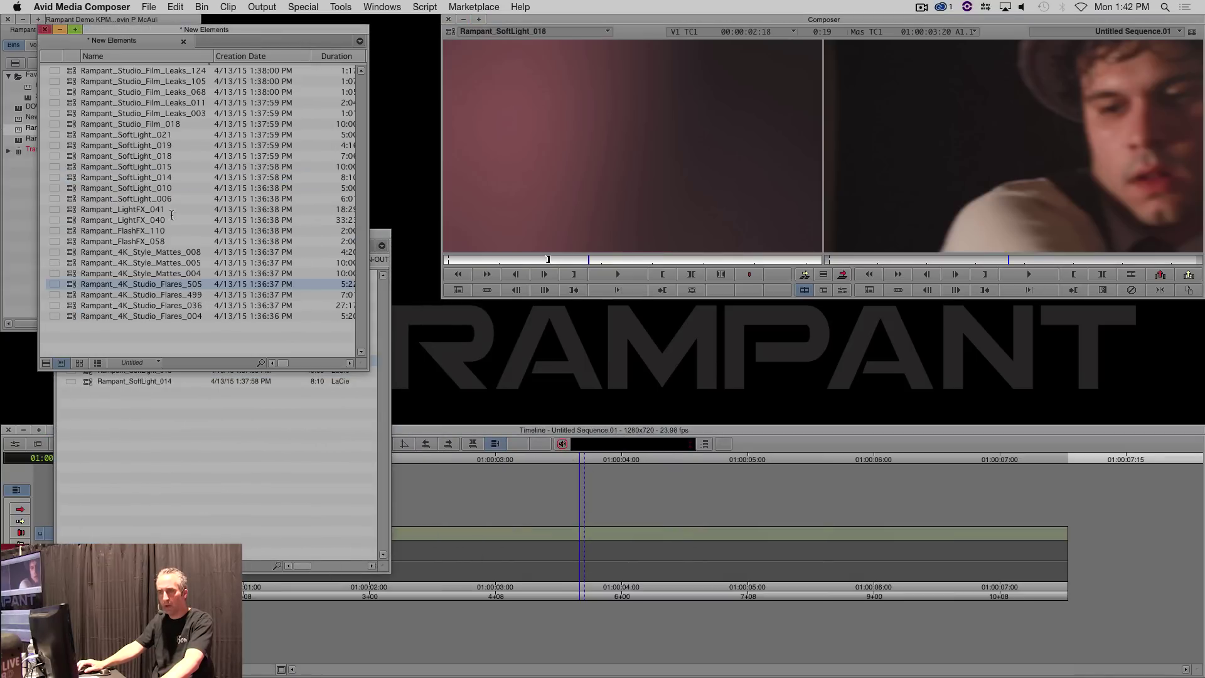
pyautogui.moveTo(141, 283); pyautogui.dragTo(600, 223)
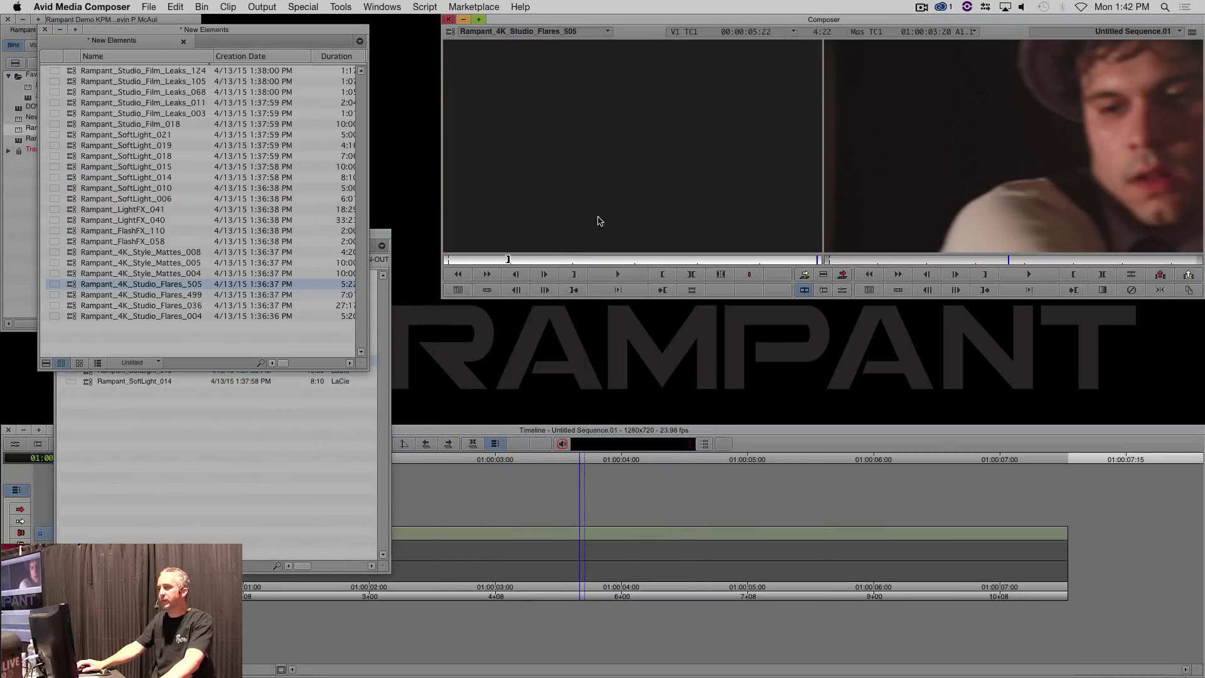
pyautogui.moveTo(527, 259); pyautogui.dragTo(592, 262)
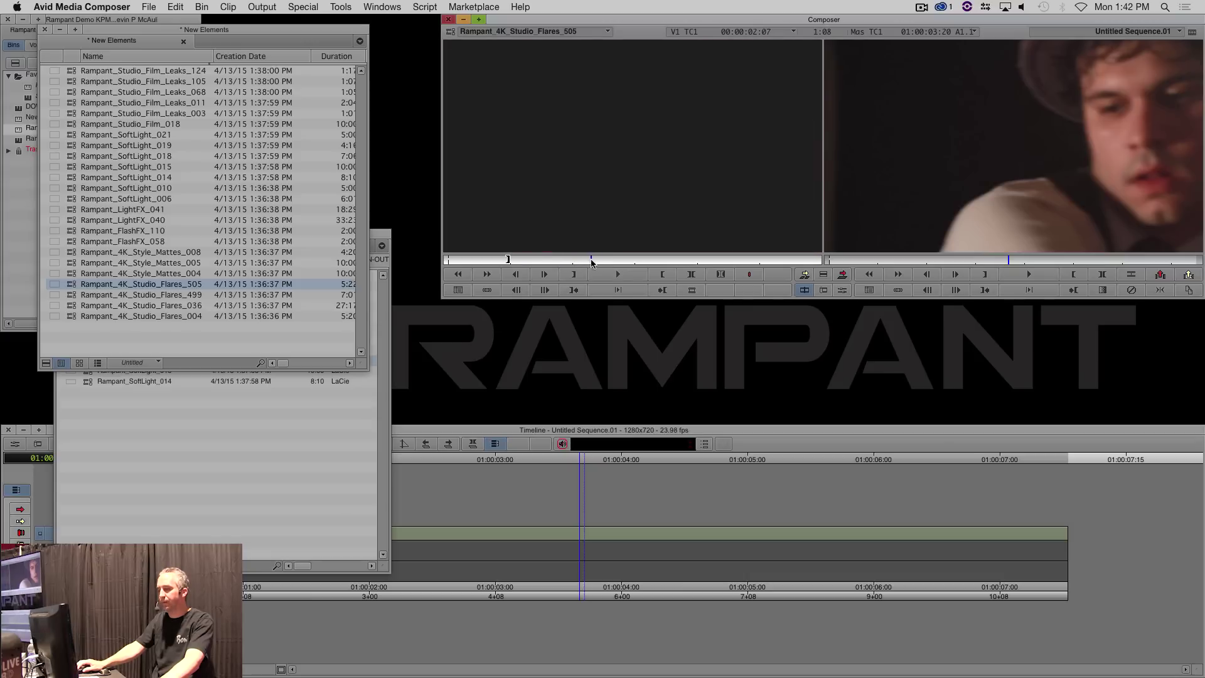
pyautogui.press('i')
pyautogui.moveTo(627, 157); pyautogui.dragTo(502, 546)
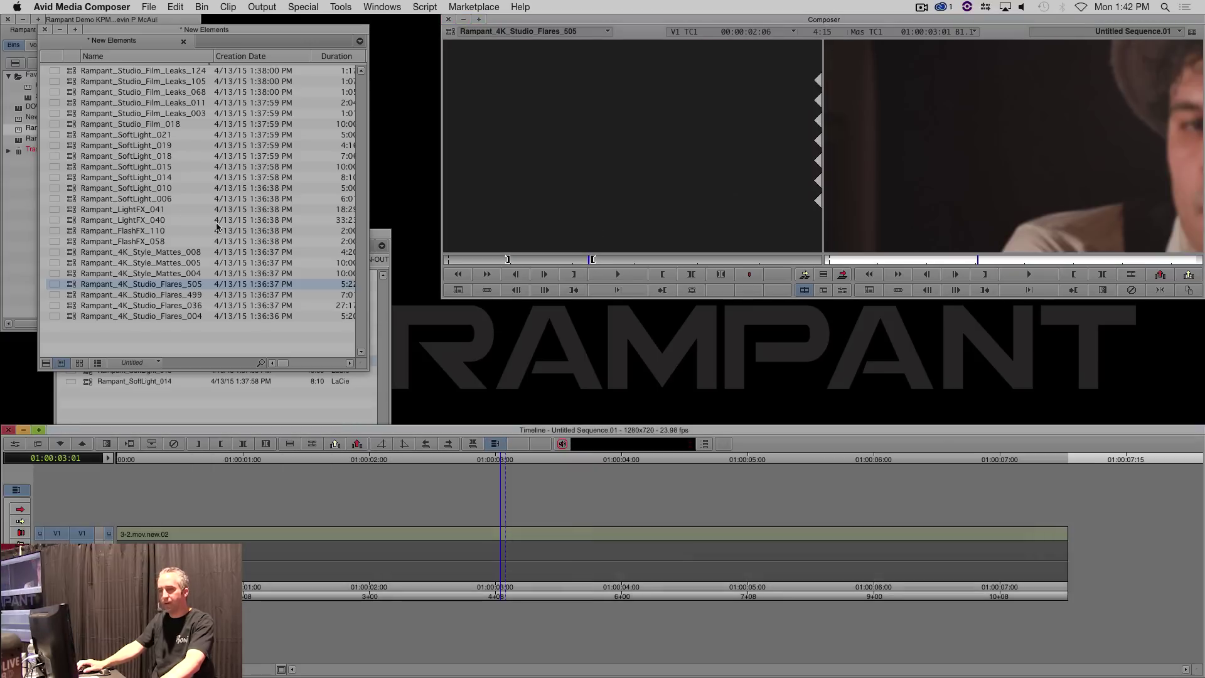
pyautogui.rightClick(70, 277)
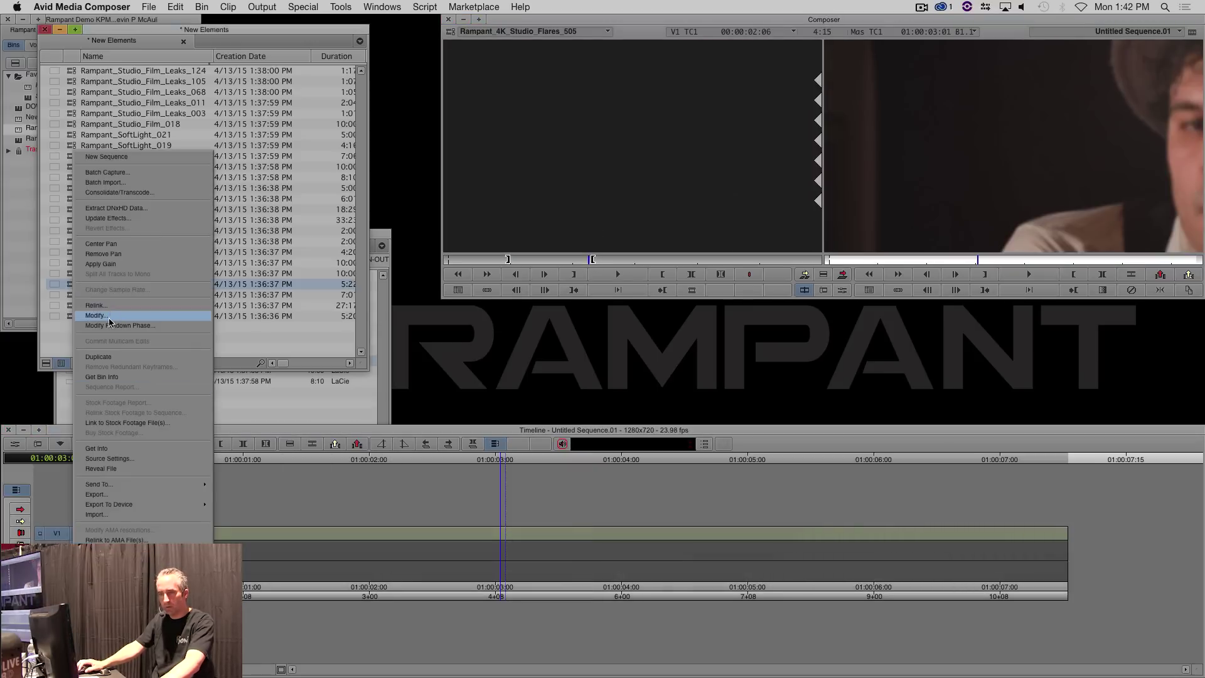
# Delete Levels scaling from the flare clip's Color Encoding, leaving REC709 (full range), and apply.
pyautogui.click(117, 460)
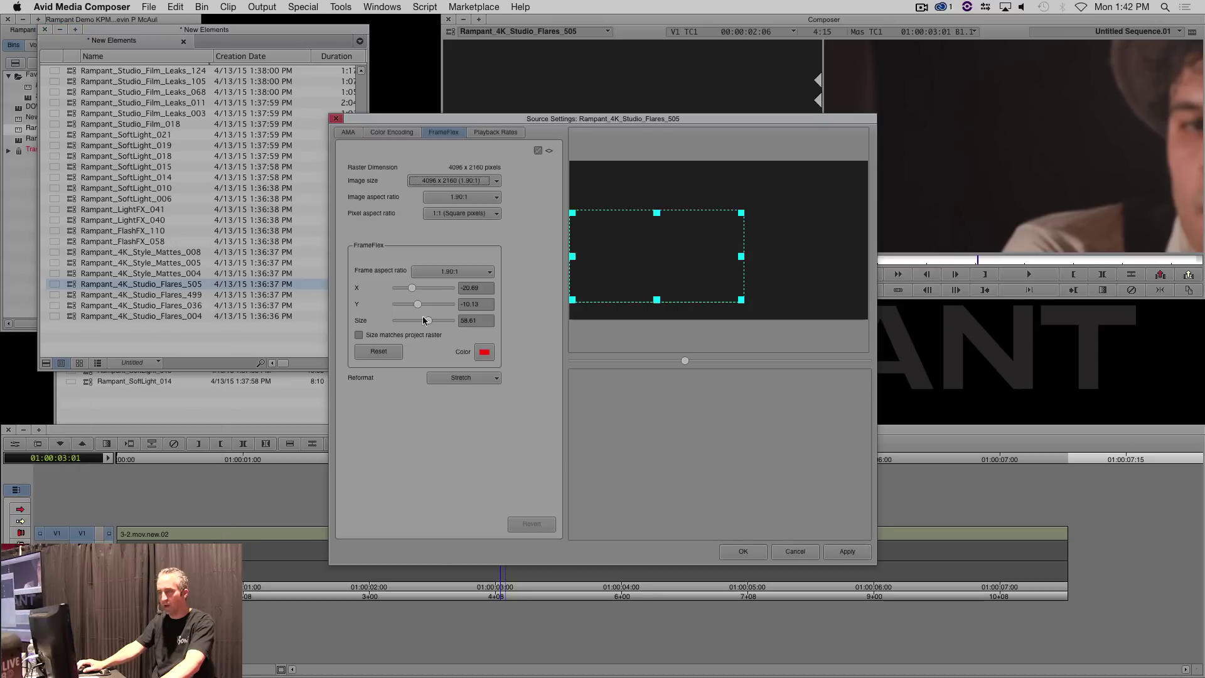
pyautogui.click(391, 132)
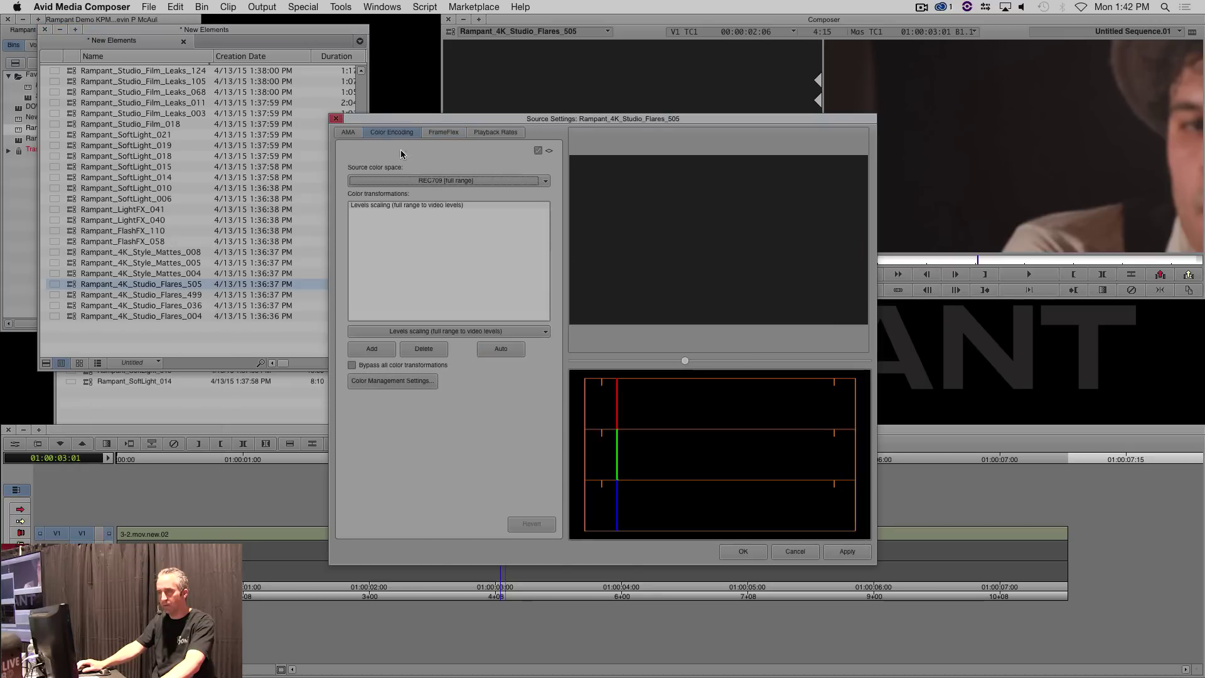
pyautogui.click(405, 205)
pyautogui.click(405, 350)
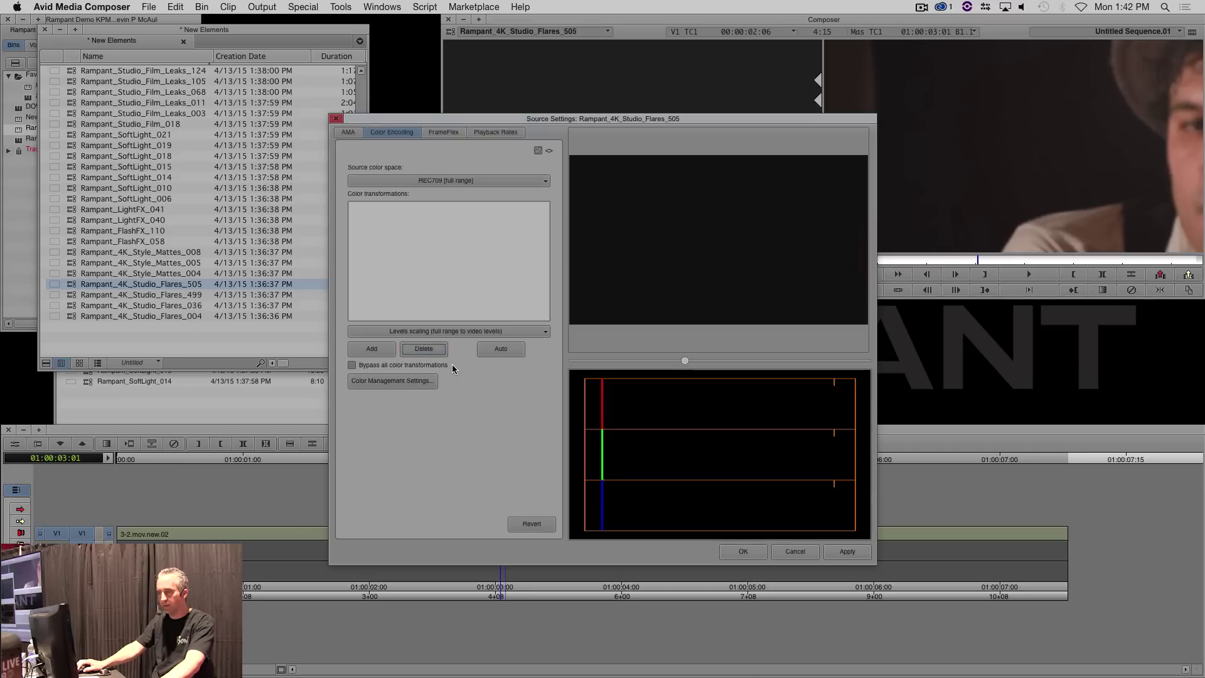
pyautogui.click(847, 551)
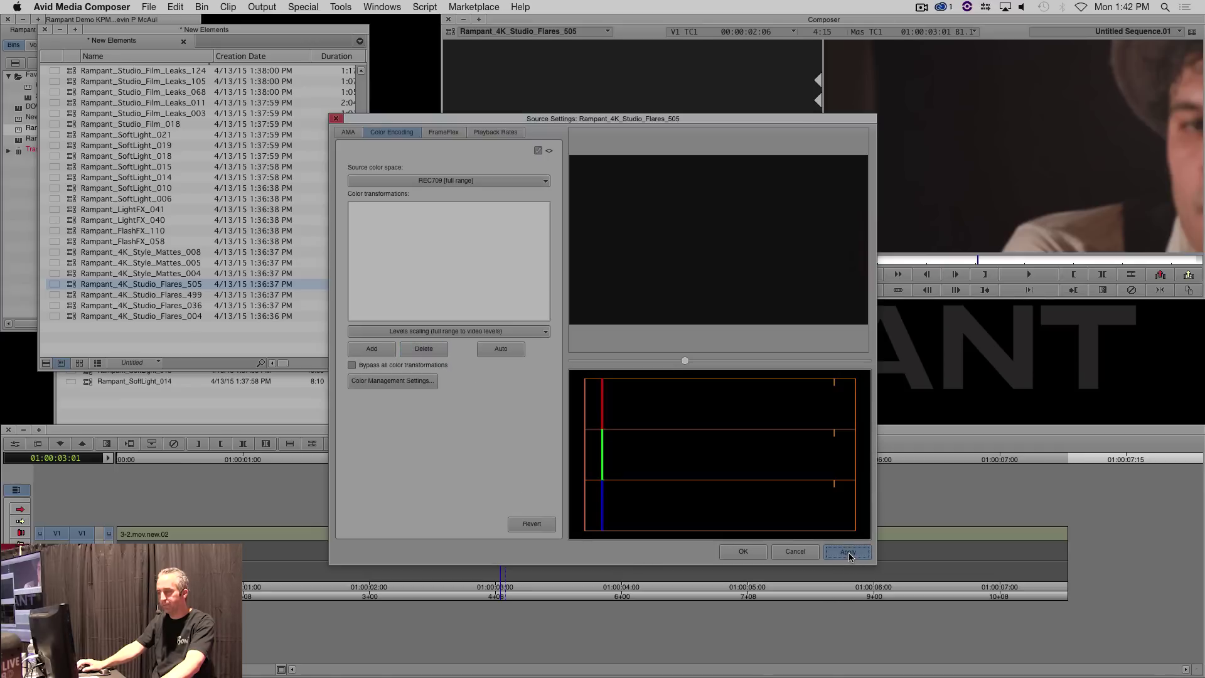
pyautogui.click(743, 551)
# Add a V2 video track and mark an In point at 01:00:00:23 in the sequence.
pyautogui.click(414, 541)
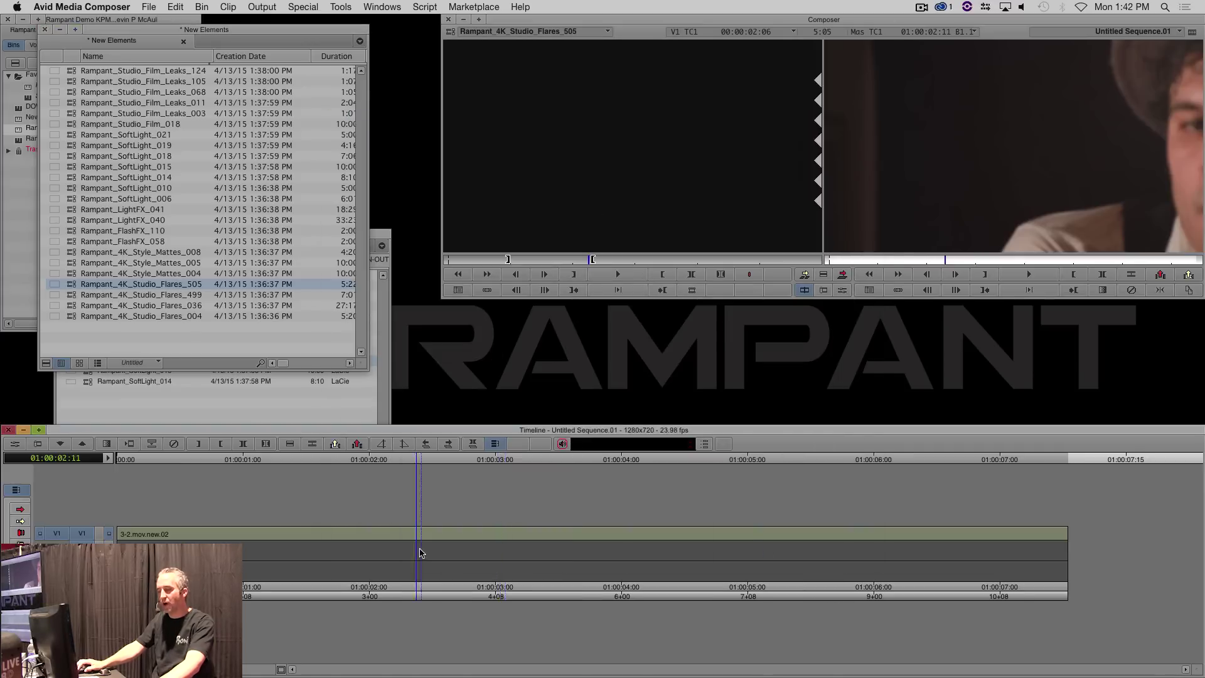
pyautogui.press('super+y')
pyautogui.click(304, 540)
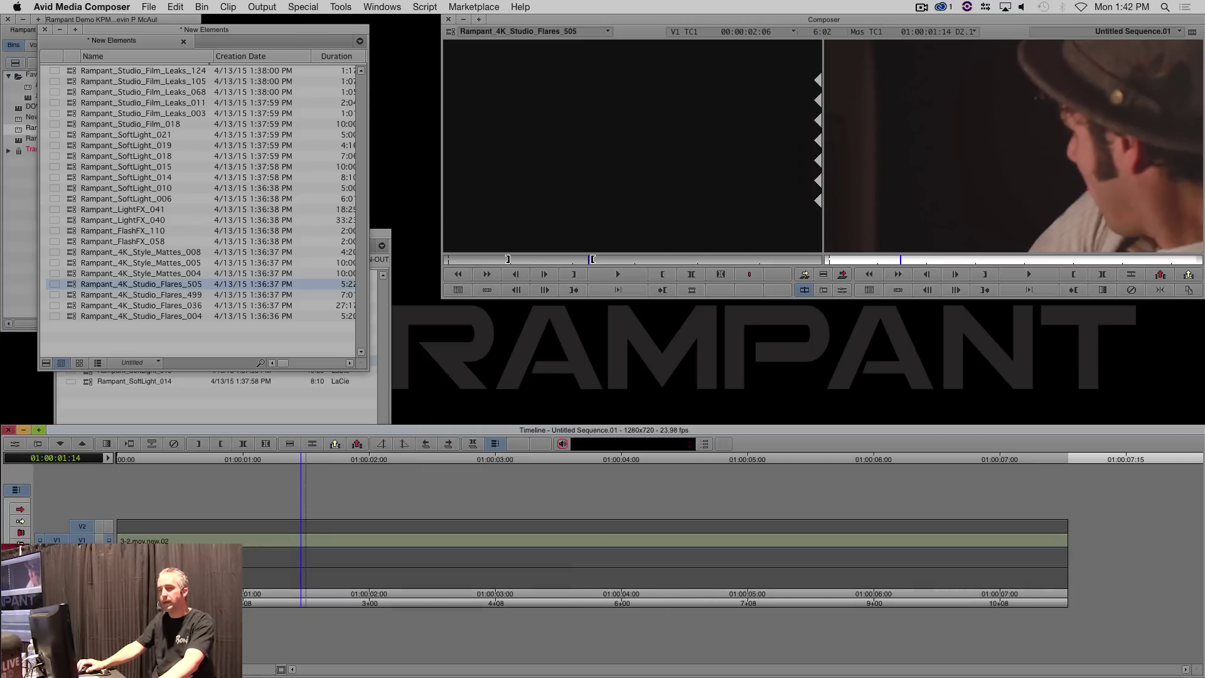
pyautogui.click(212, 540)
pyautogui.press('i')
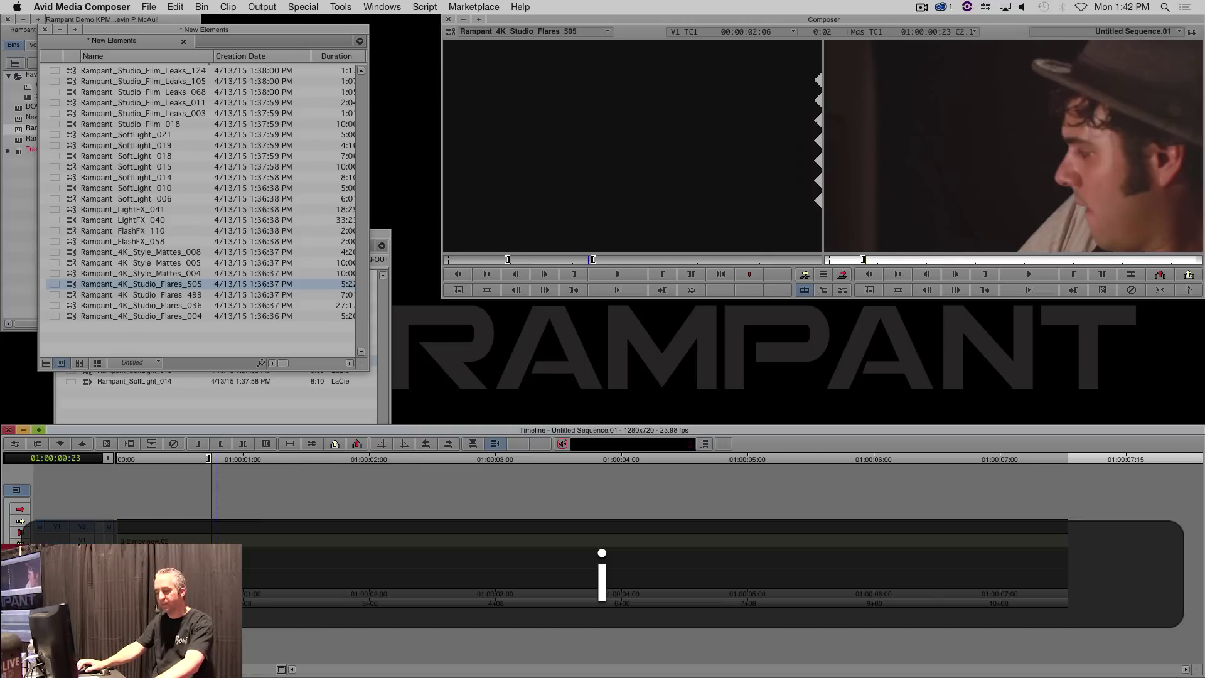
# Overwrite the flare clip onto V2 and preview the overlay around 01:00:01:09.
pyautogui.press('g')
pyautogui.press('f')
pyautogui.press('b')
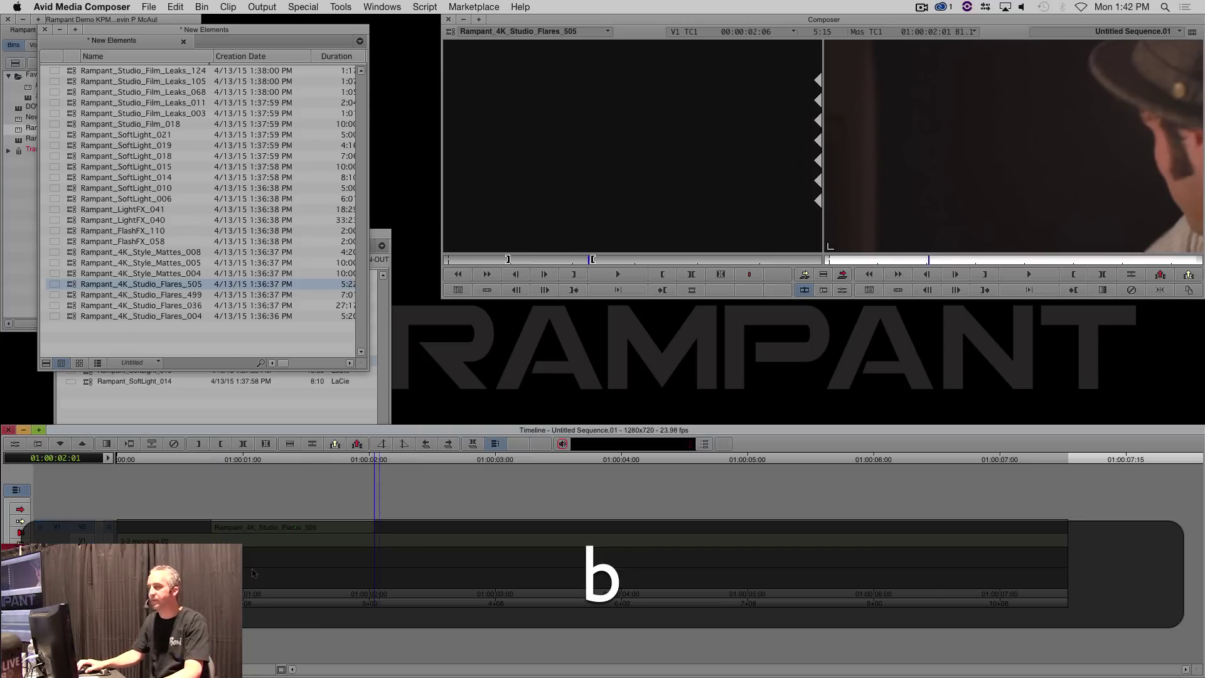
pyautogui.click(278, 569)
pyautogui.click(280, 569)
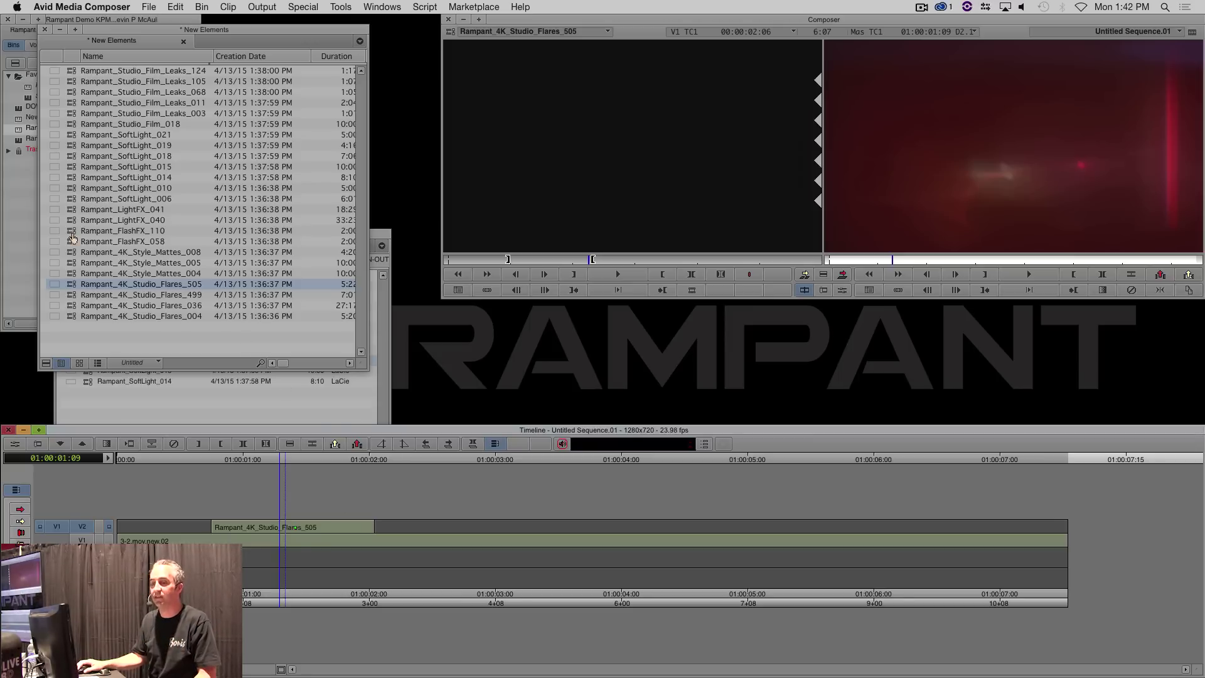
pyautogui.press('super+8')
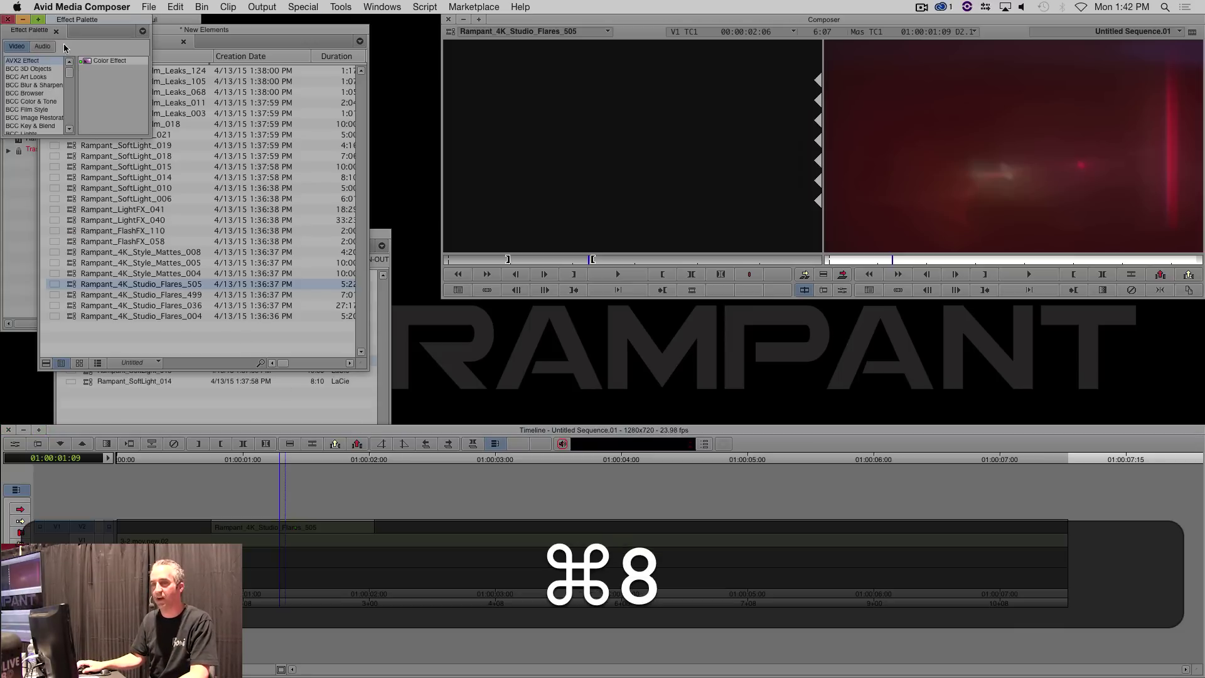
# Drag BCC Composite from the BCC Key & Blend category onto the flare clip on V2.
pyautogui.click(47, 117)
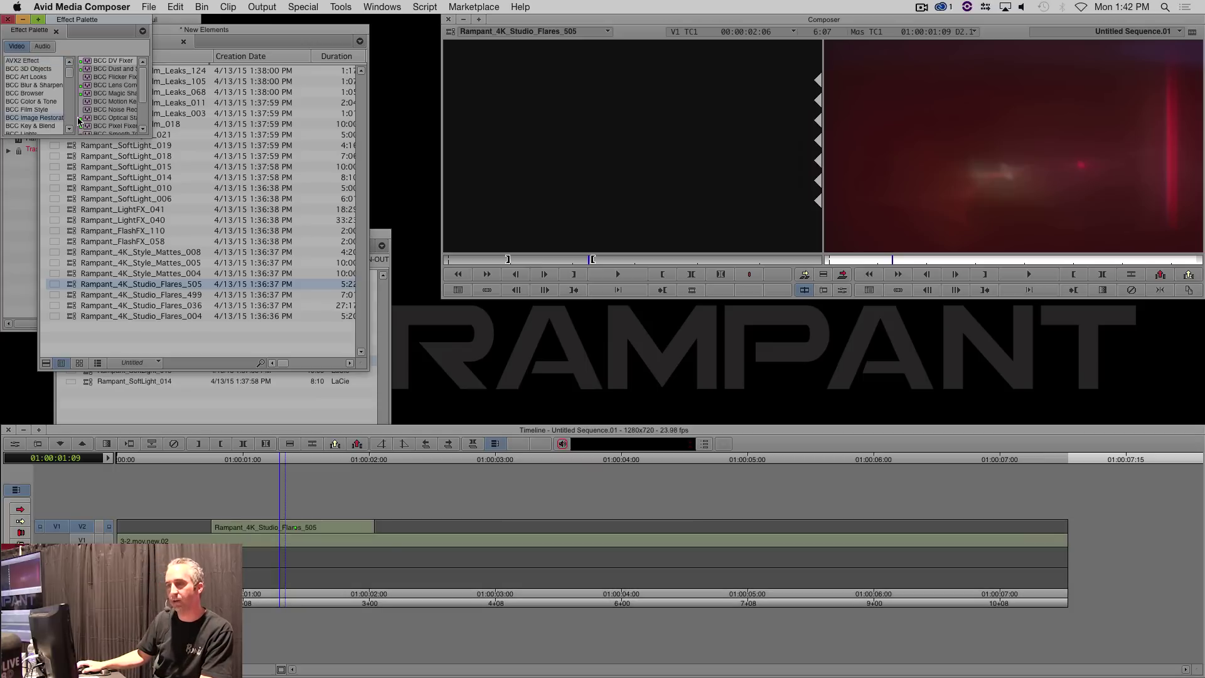
pyautogui.moveTo(150, 136); pyautogui.dragTo(282, 298)
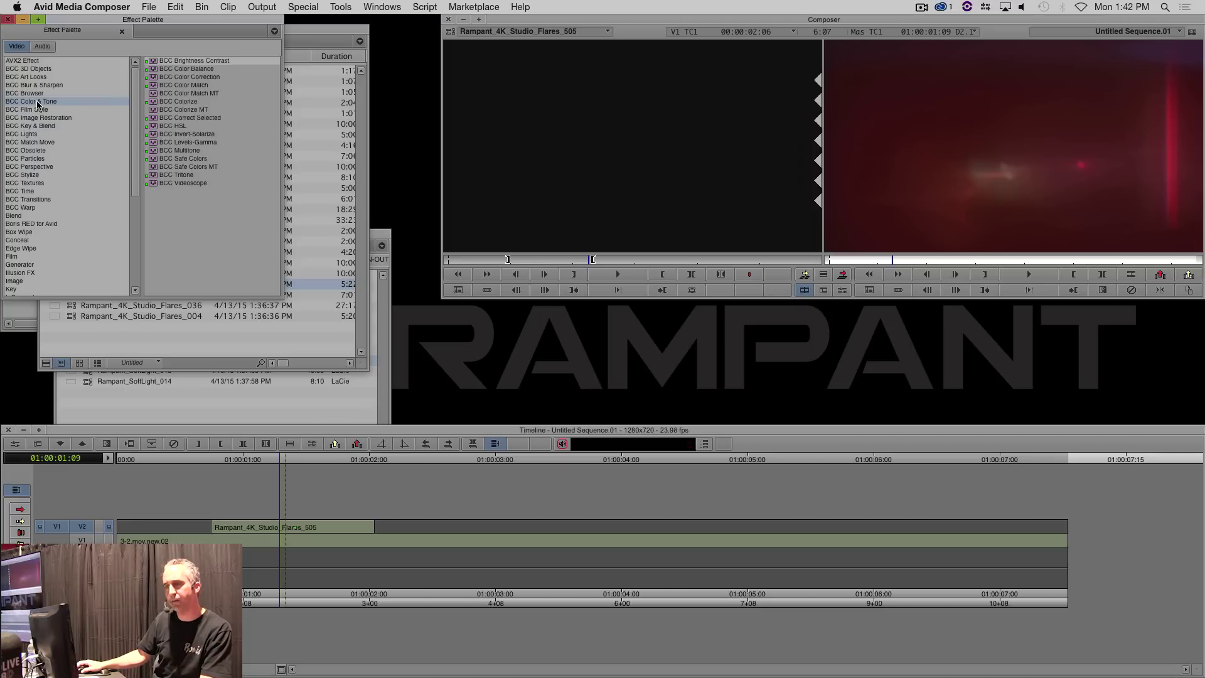
pyautogui.click(32, 125)
pyautogui.click(177, 95)
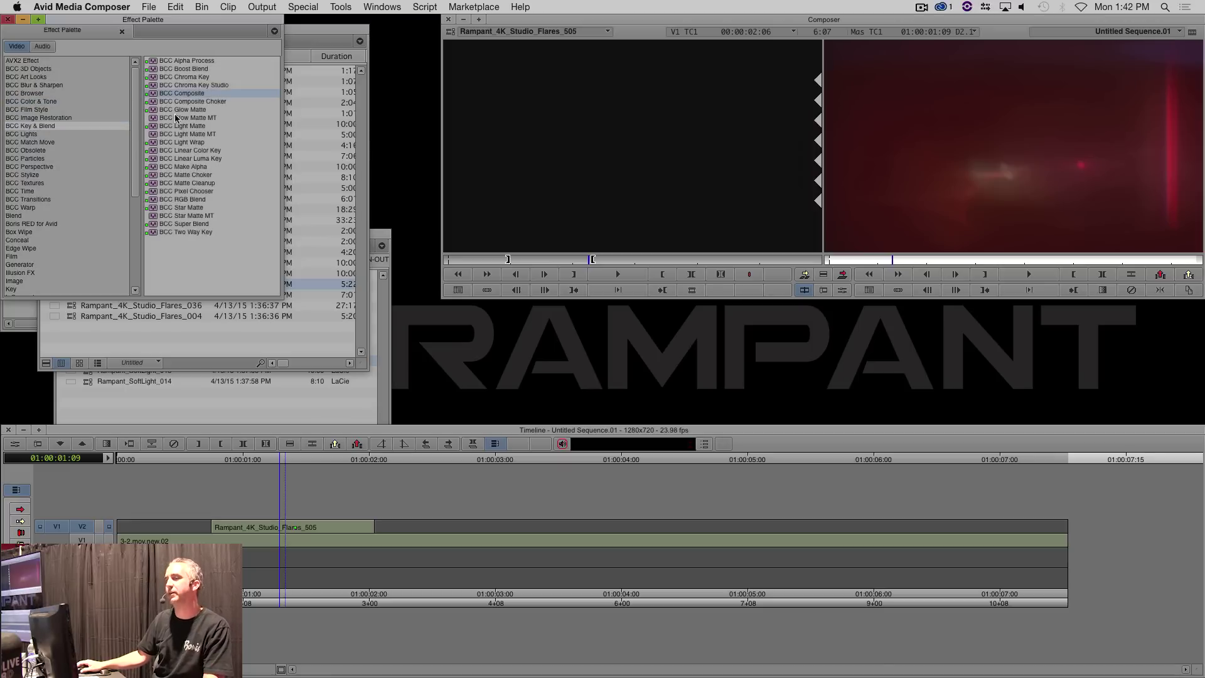
pyautogui.moveTo(179, 95); pyautogui.dragTo(317, 528)
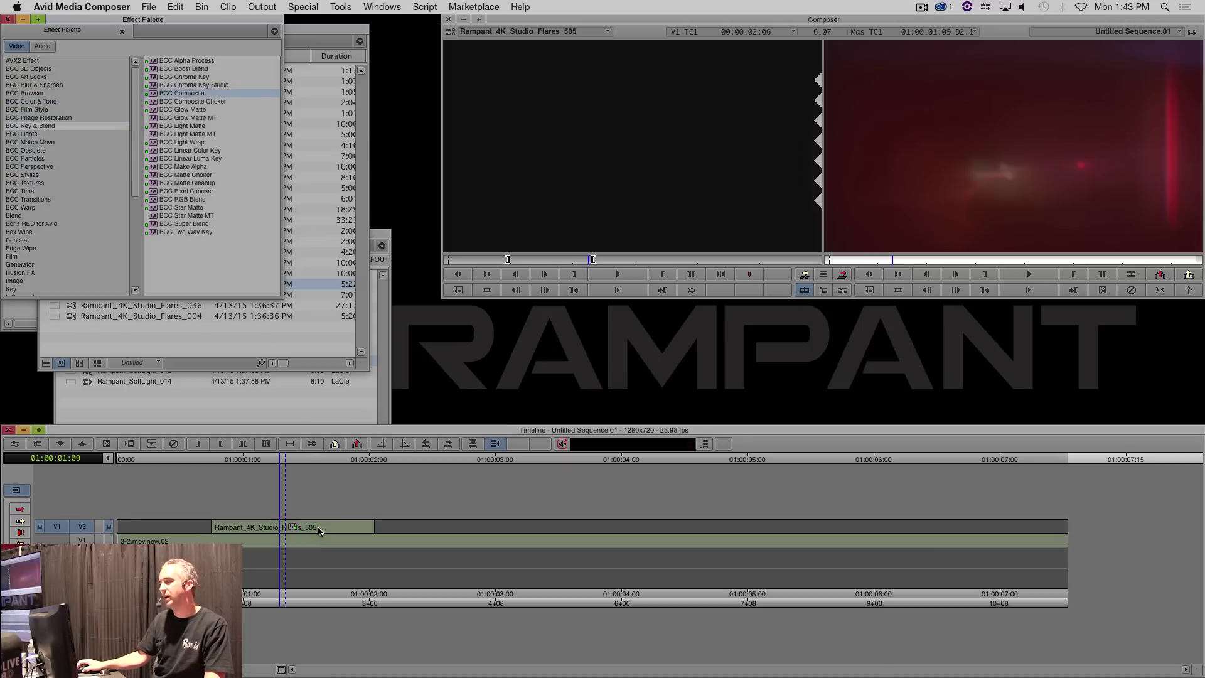
# Set the BCC Composite apply mode to Add and play the sequence to review the blend.
pyautogui.hotkey('shift', 'y')
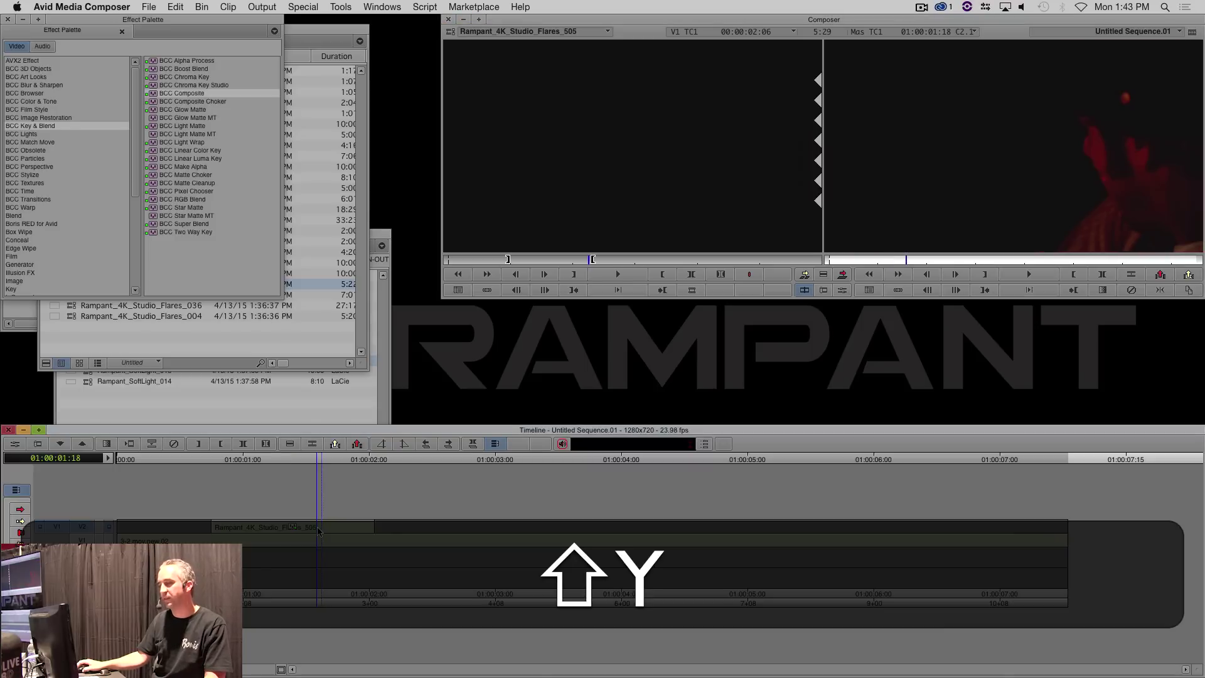
pyautogui.click(842, 290)
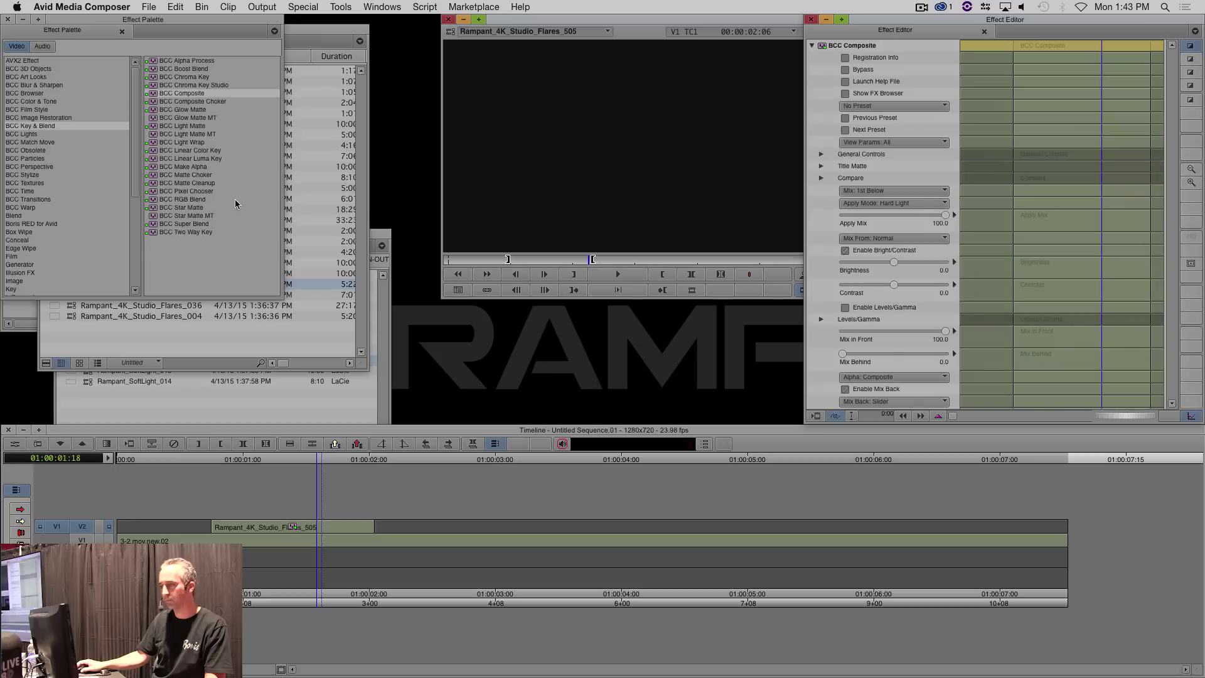
pyautogui.moveTo(902, 33); pyautogui.dragTo(138, 66)
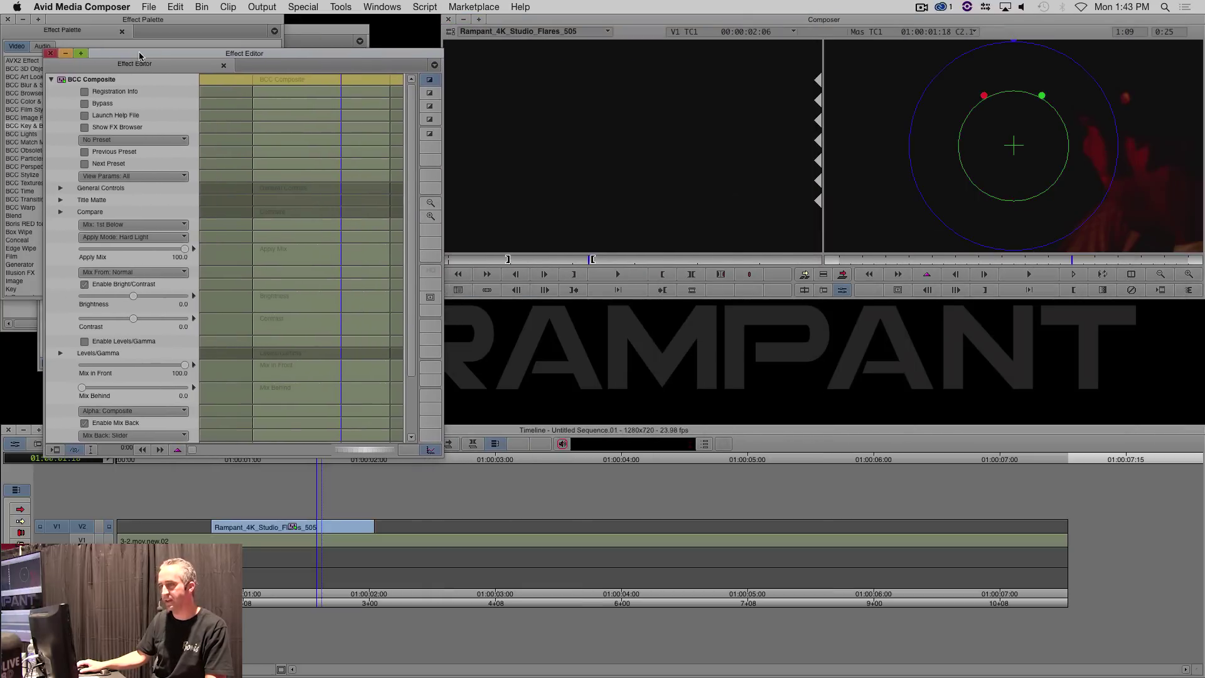
pyautogui.click(125, 234)
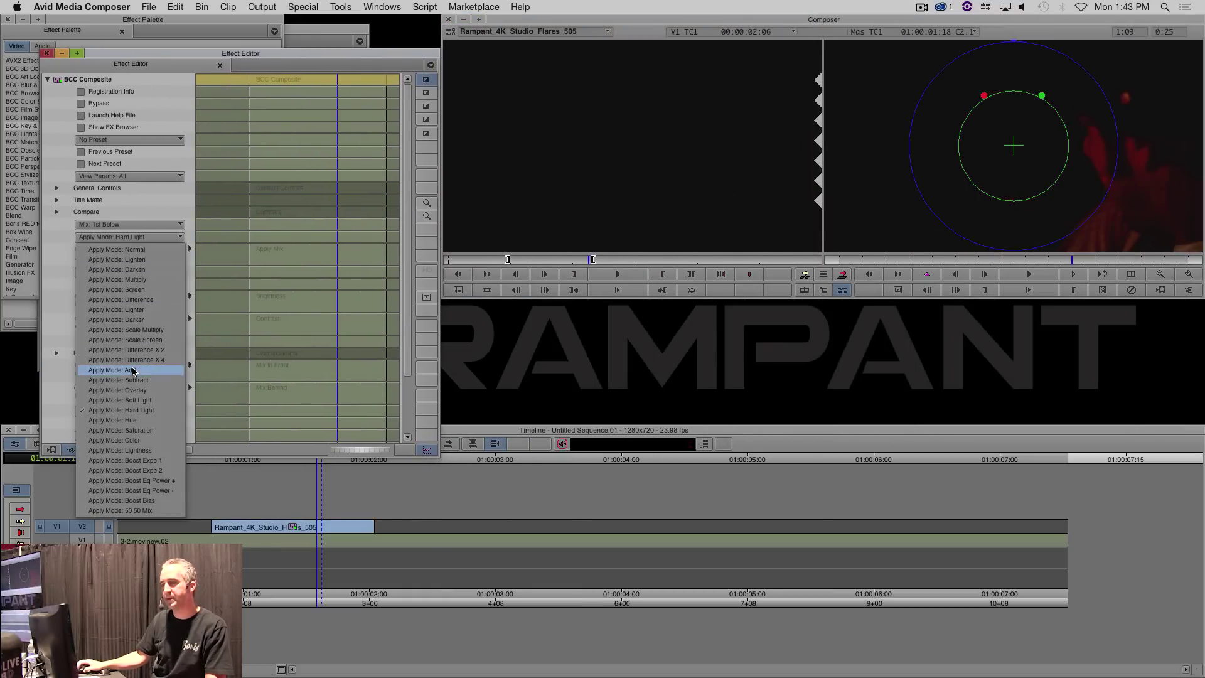
pyautogui.click(118, 346)
pyautogui.press('y')
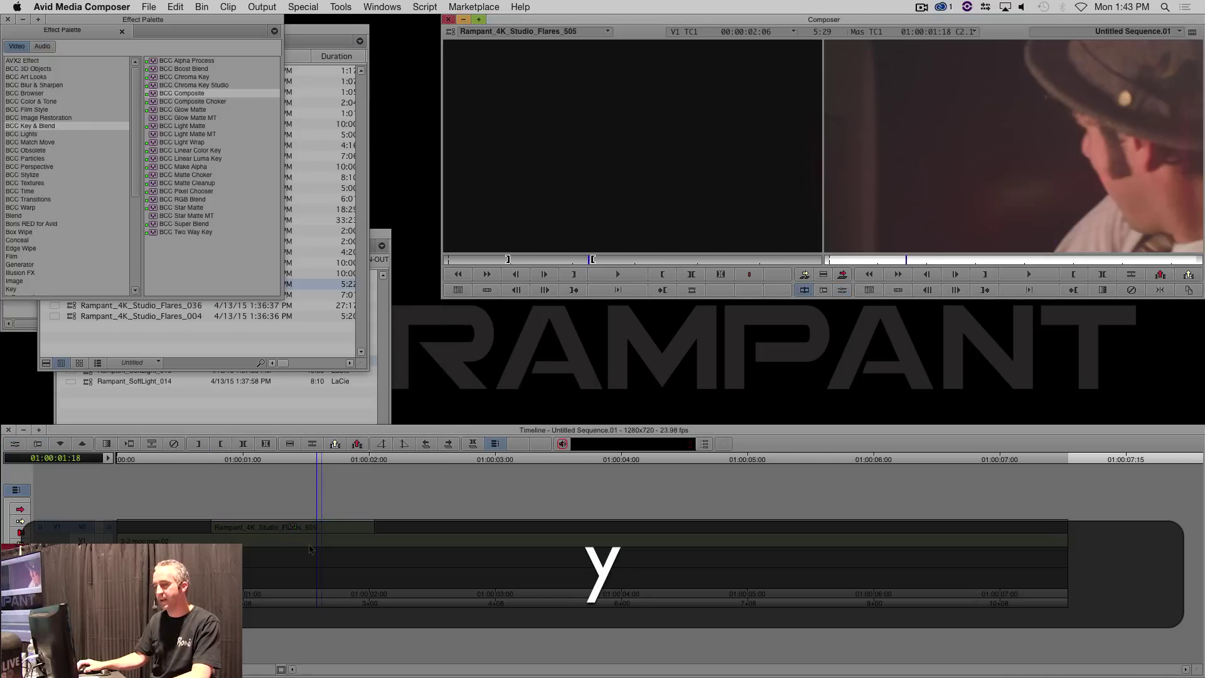
pyautogui.press('space')
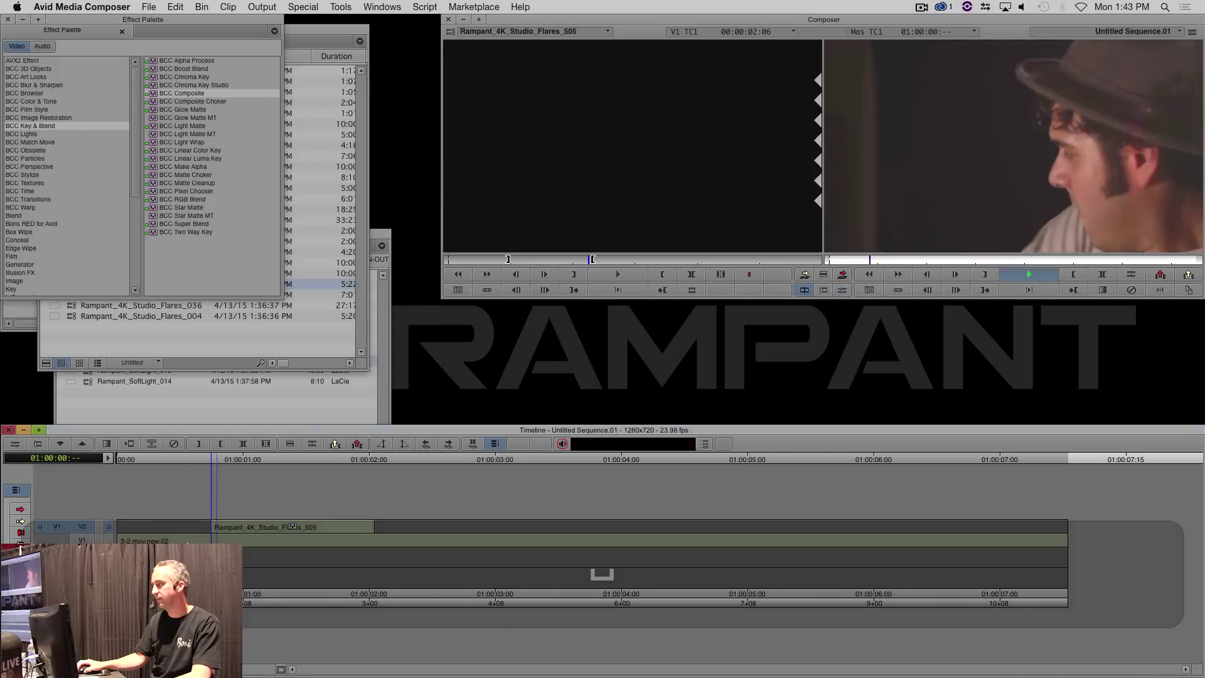
pyautogui.press('space')
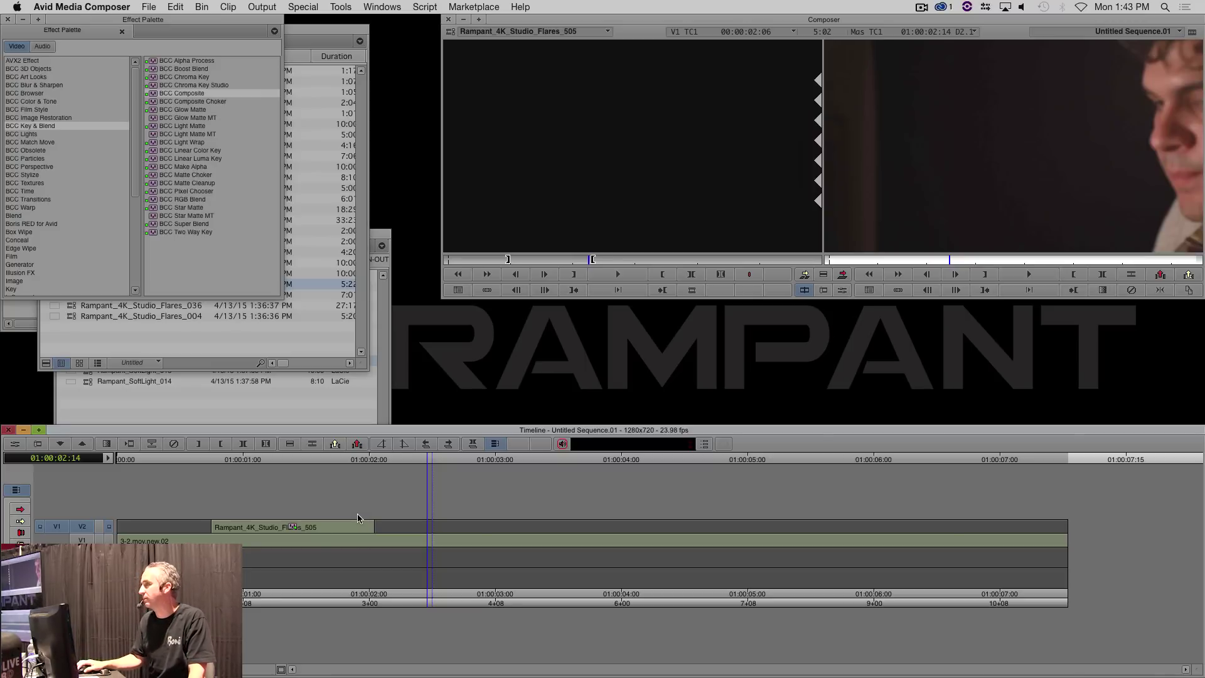
pyautogui.click(307, 528)
pyautogui.press('F5')
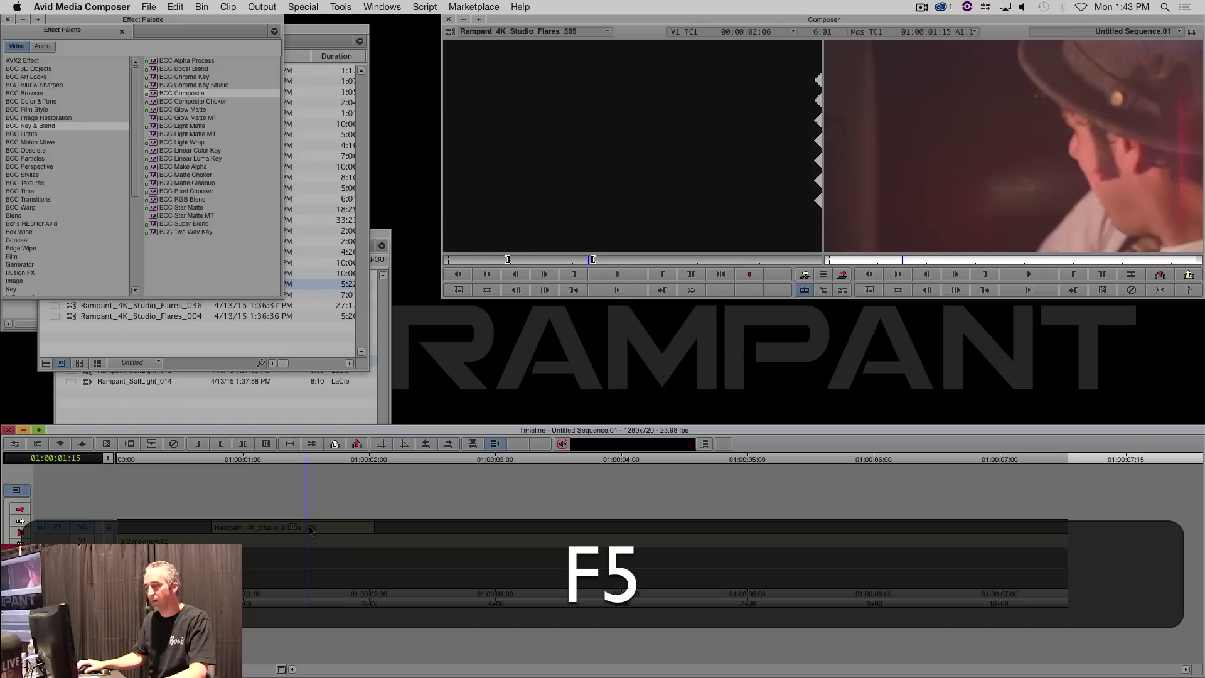
pyautogui.click(292, 527)
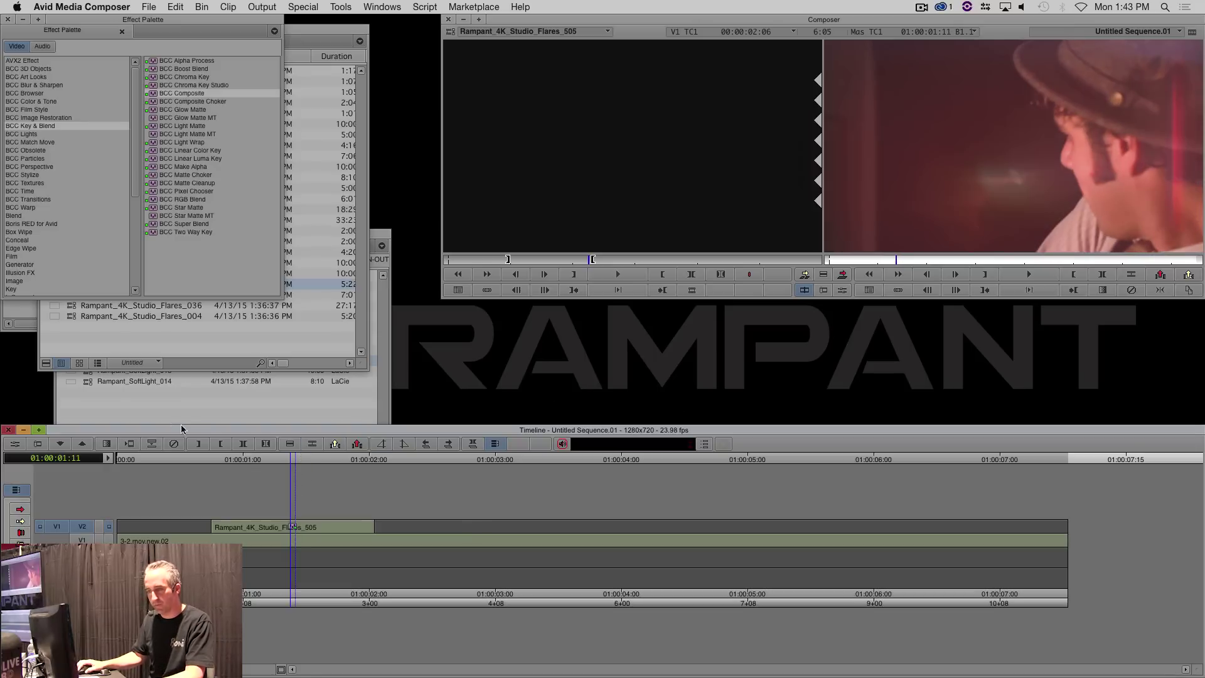
# Swap BCC Composite for Boris RED for Avid-RT Filter on the V2 flare clip and open its settings.
pyautogui.click(178, 445)
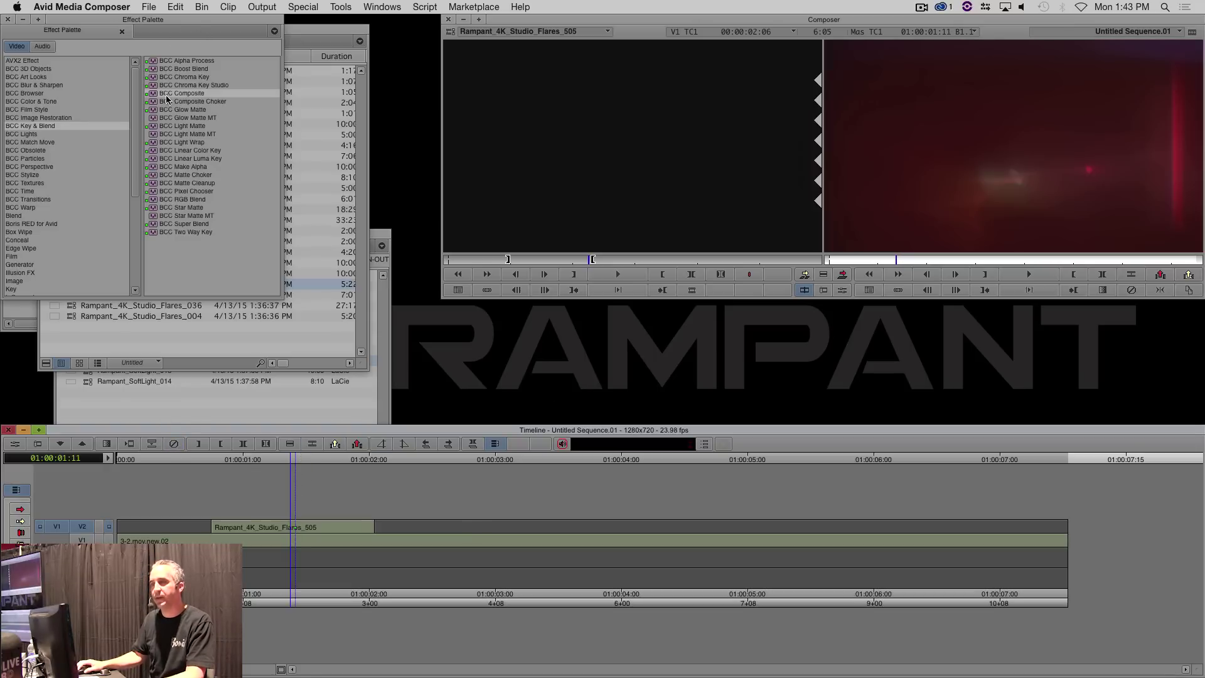
pyautogui.click(26, 226)
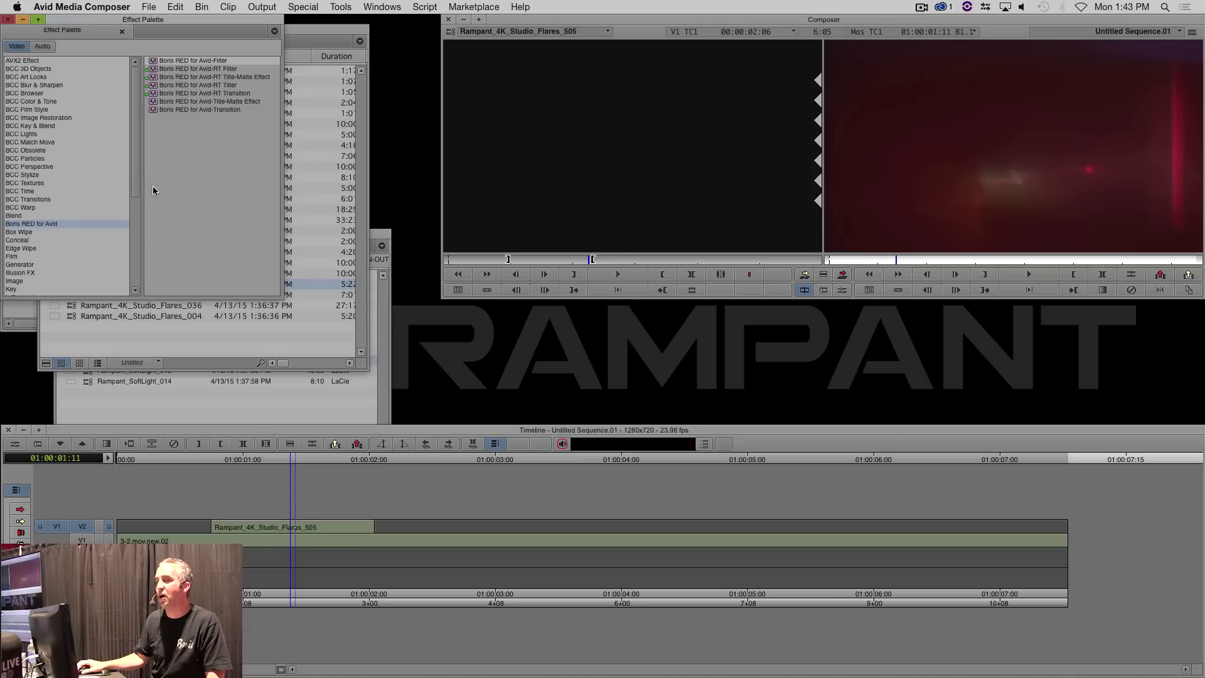
pyautogui.moveTo(190, 69); pyautogui.dragTo(342, 529)
pyautogui.hotkey('shift', 'y')
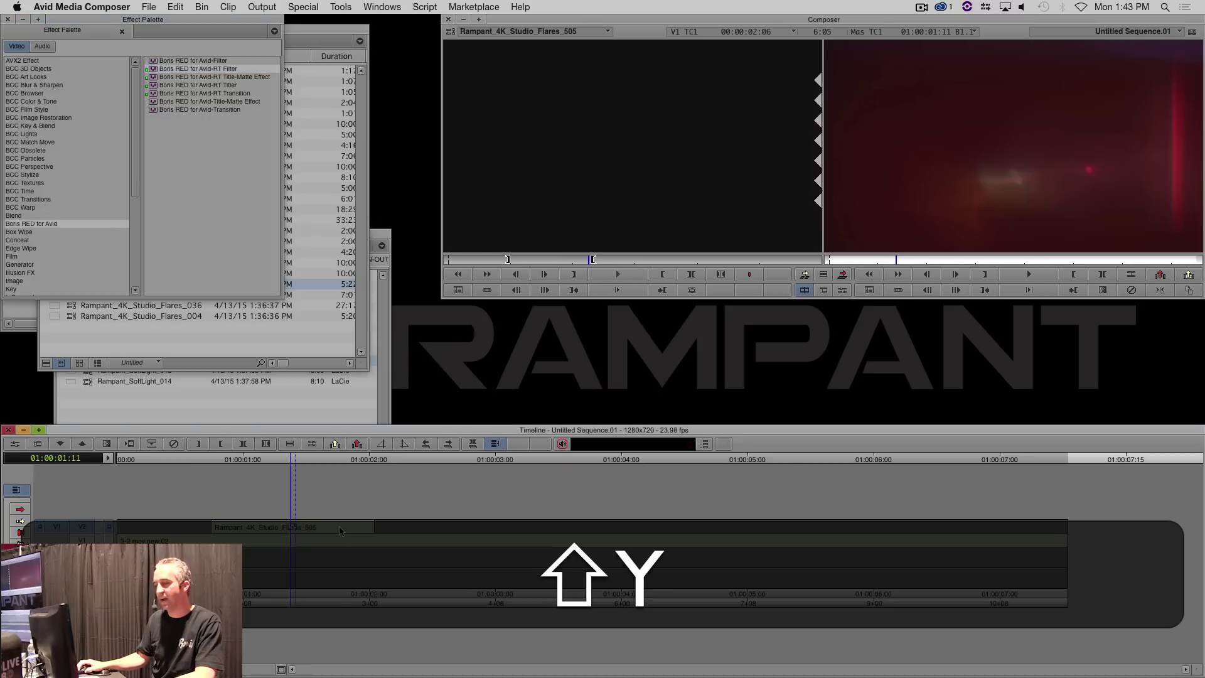
pyautogui.click(842, 289)
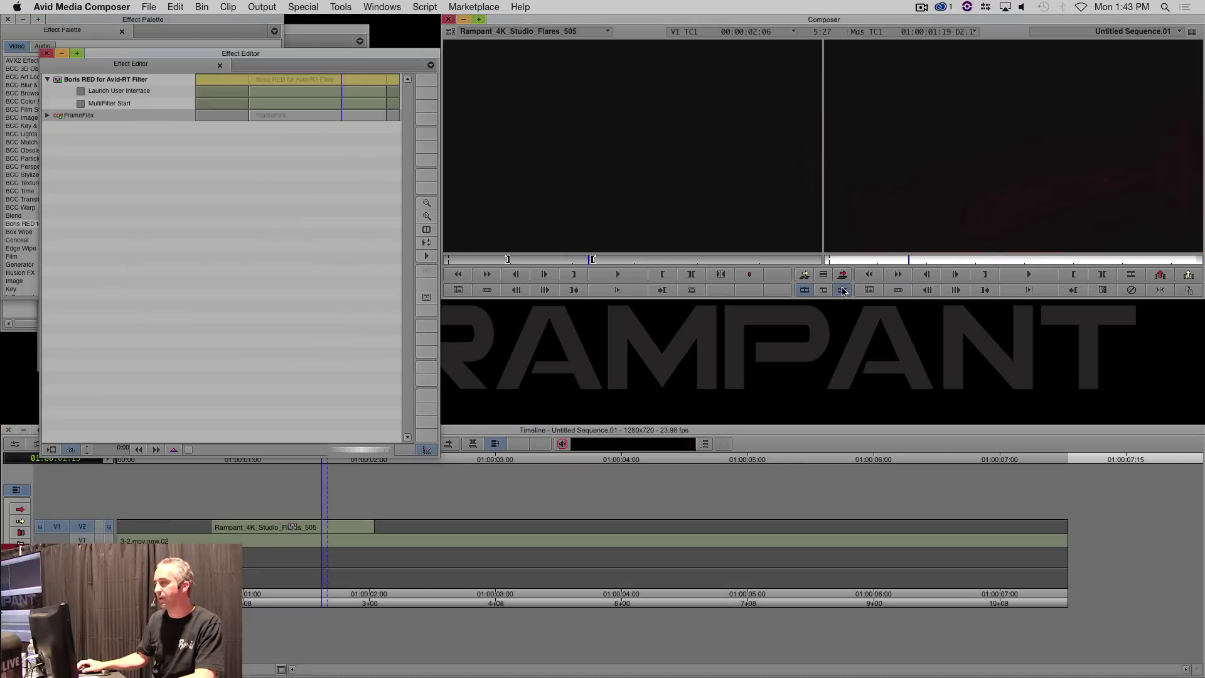
# In the full Boris RED interface, set the Composite apply mode to Add and apply back to Avid.
pyautogui.click(80, 91)
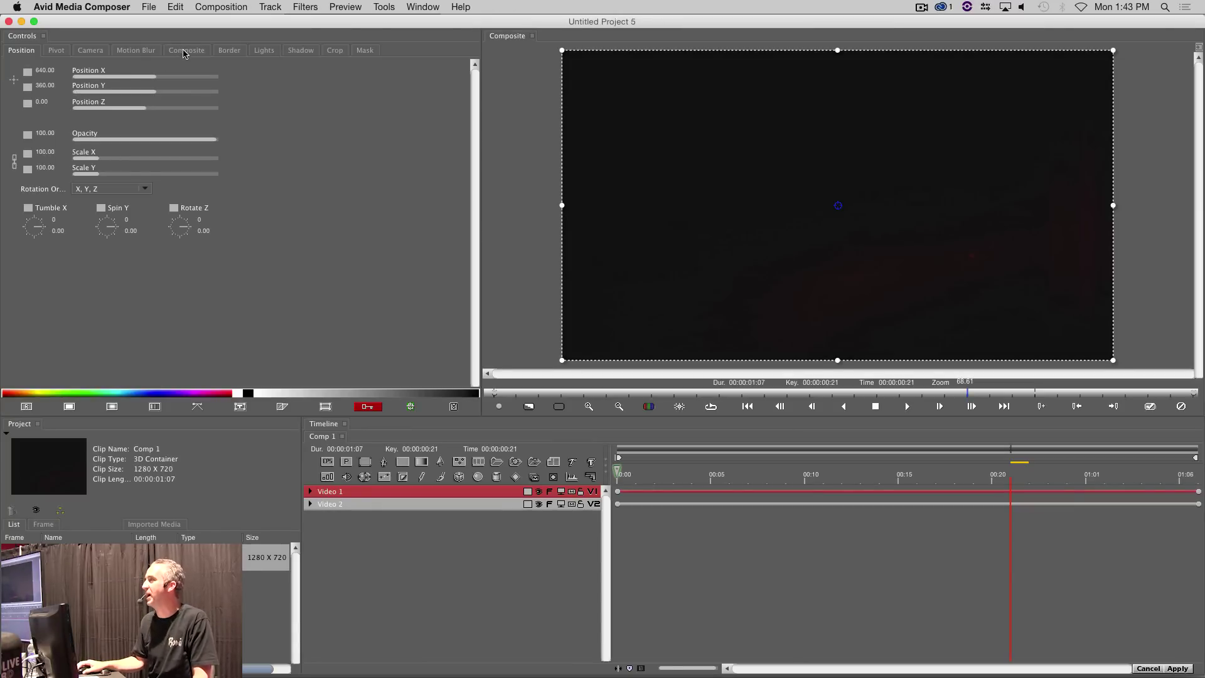
pyautogui.click(186, 51)
pyautogui.click(102, 74)
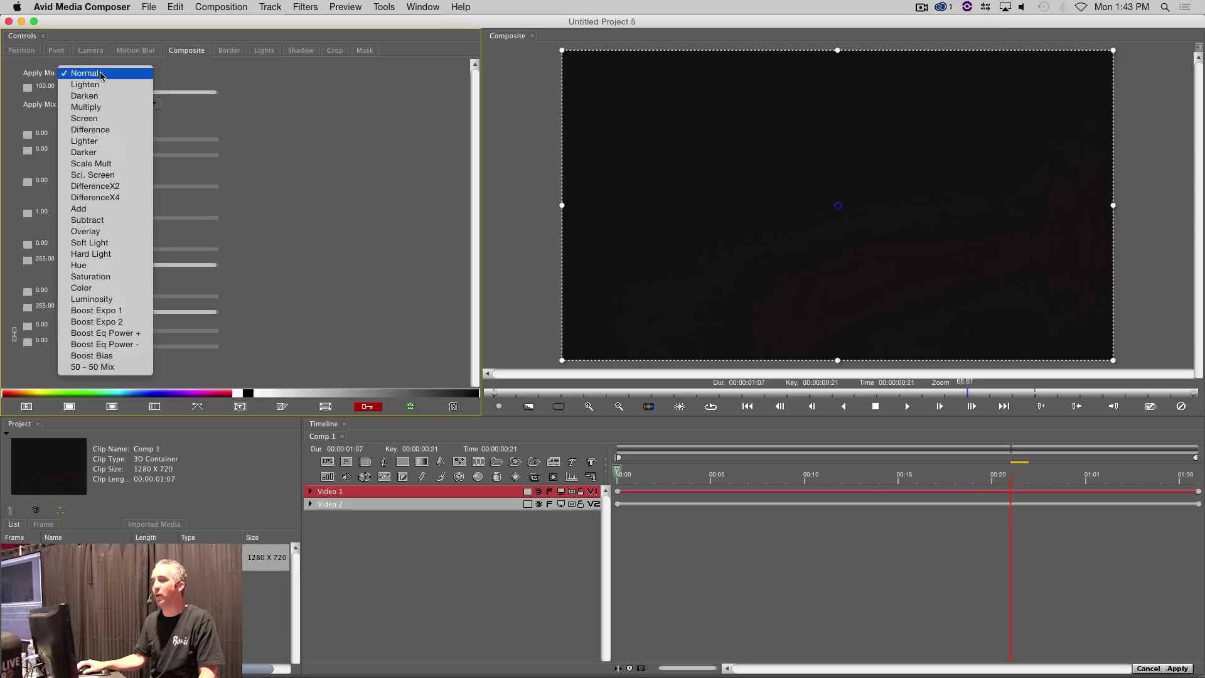
pyautogui.click(97, 208)
pyautogui.click(1176, 669)
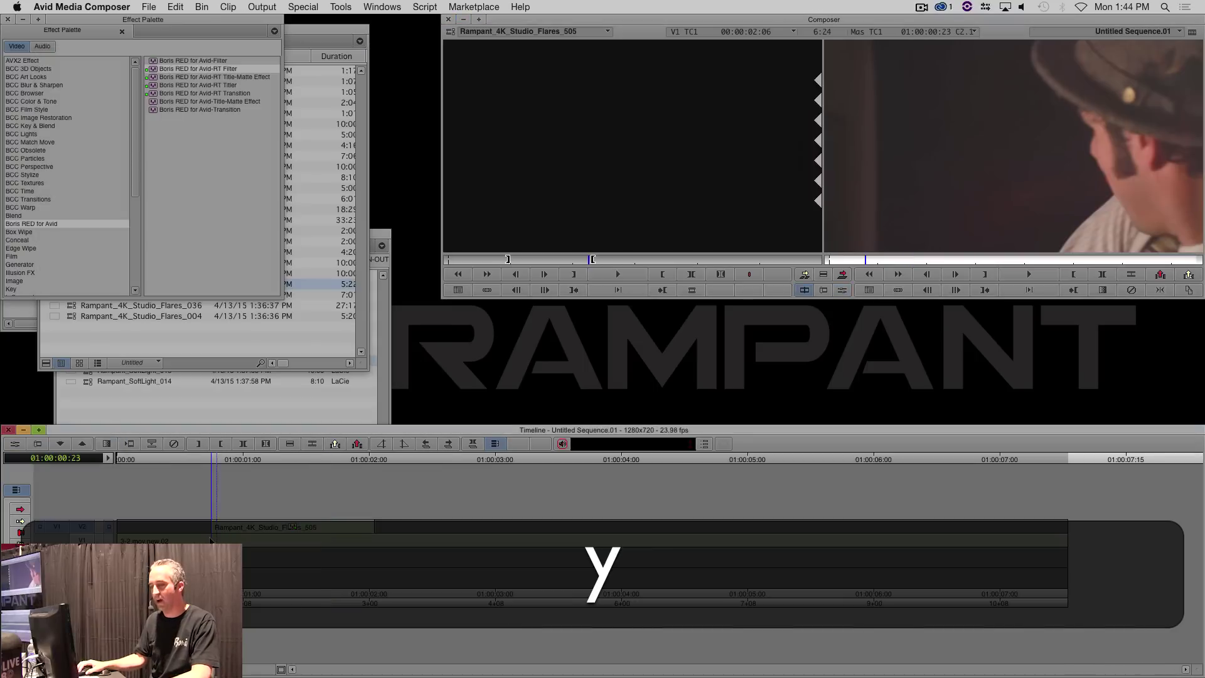
pyautogui.moveTo(340, 542); pyautogui.dragTo(300, 551)
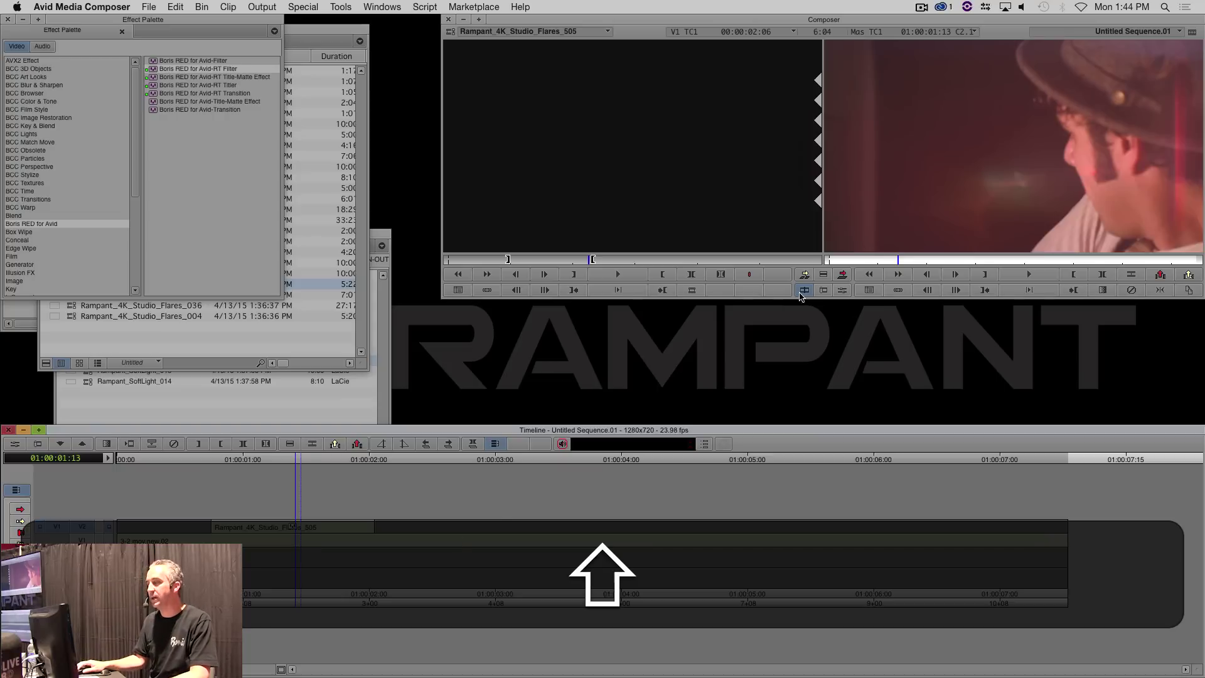
pyautogui.click(842, 291)
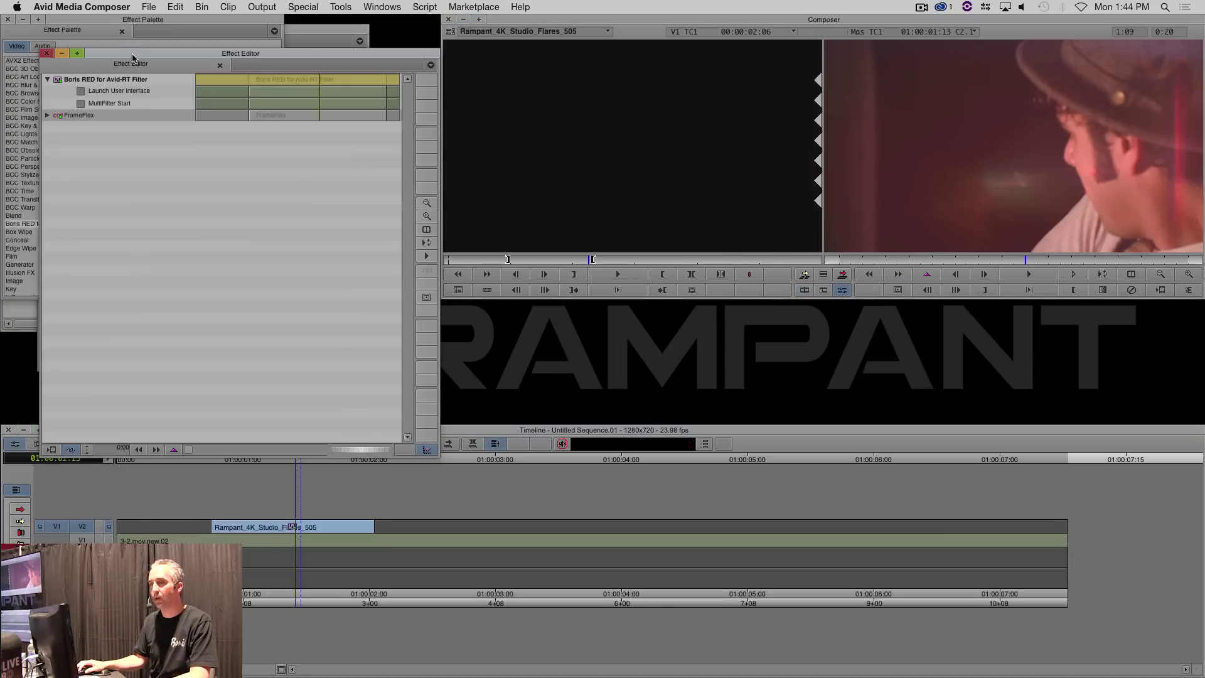
# Drag the Boris RED effect into the New Elements bin and name the template 'Add Transfer Mode'.
pyautogui.moveTo(134, 53); pyautogui.dragTo(448, 239)
pyautogui.click(320, 28)
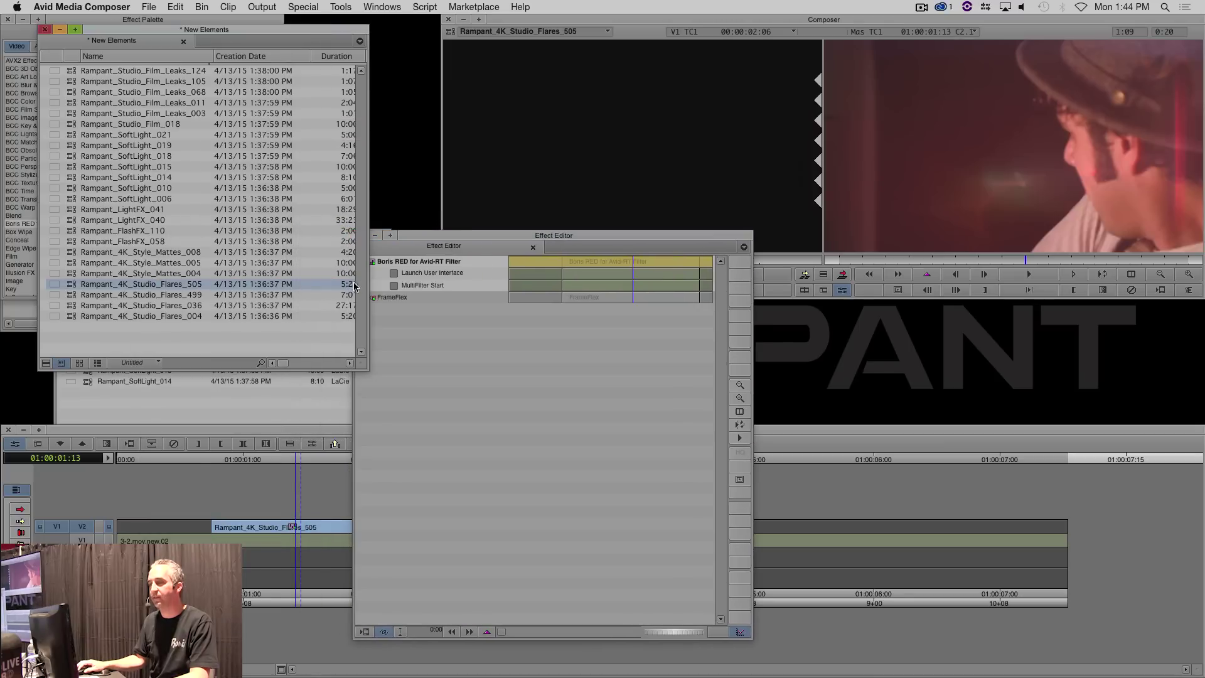
pyautogui.moveTo(379, 264); pyautogui.dragTo(200, 108)
pyautogui.click(104, 70)
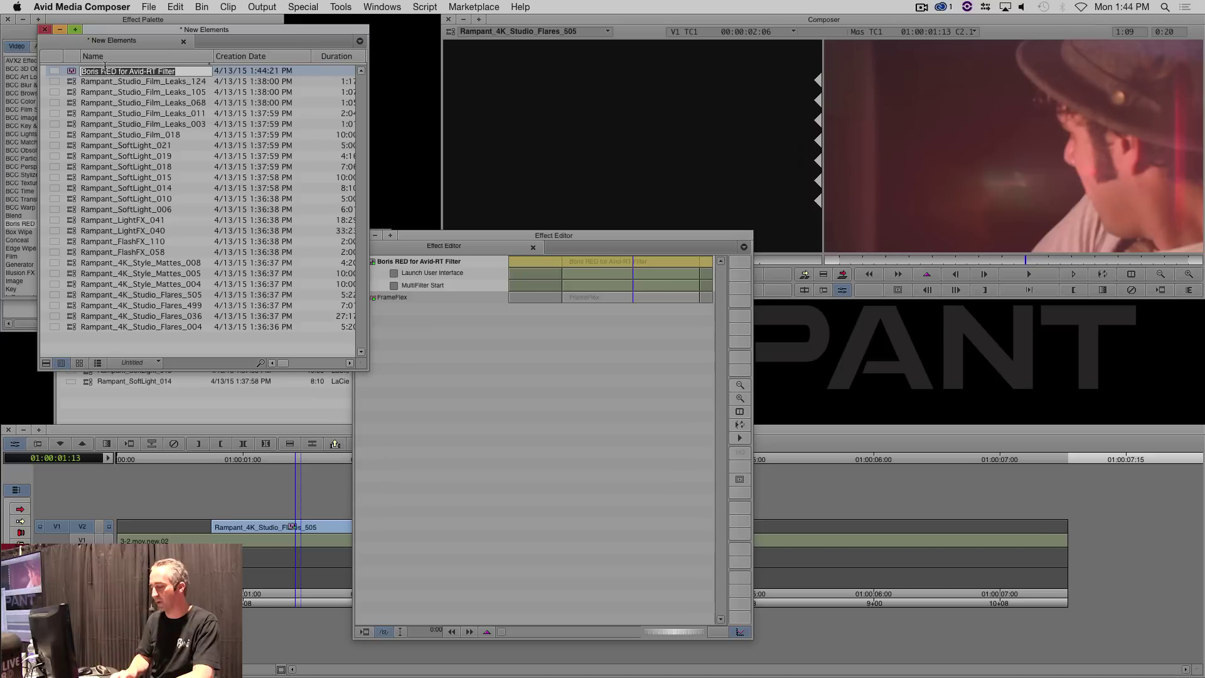
pyautogui.write('Add T')
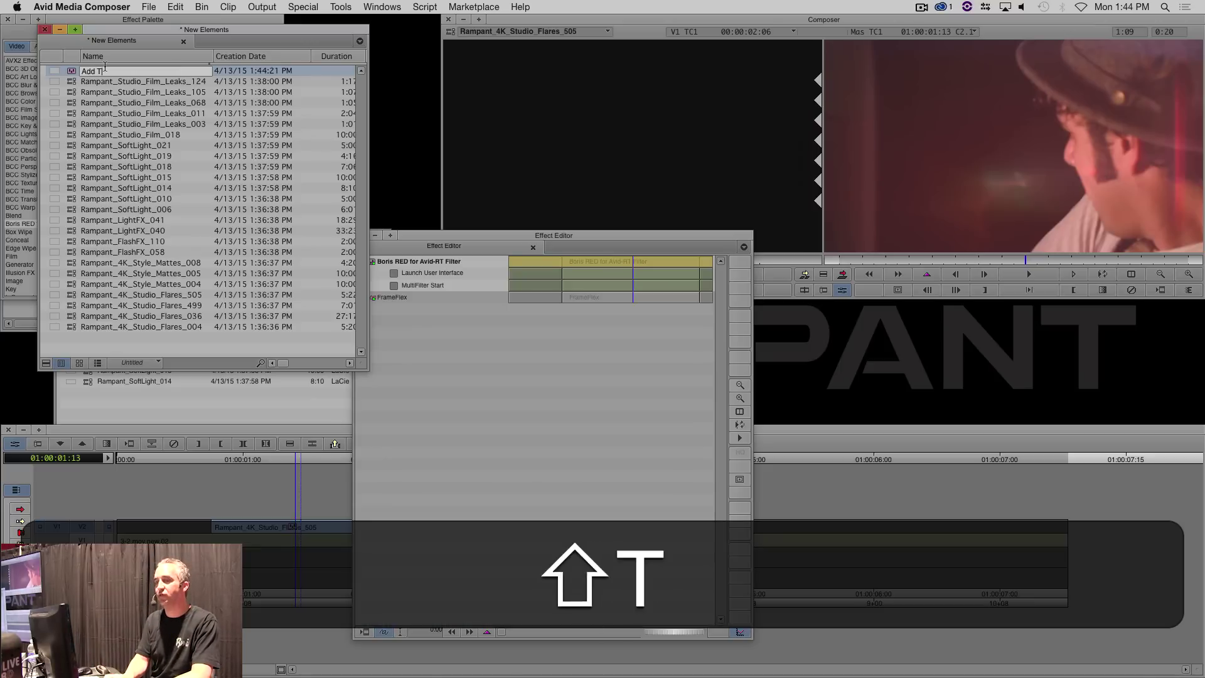
pyautogui.write('ransfer Mode')
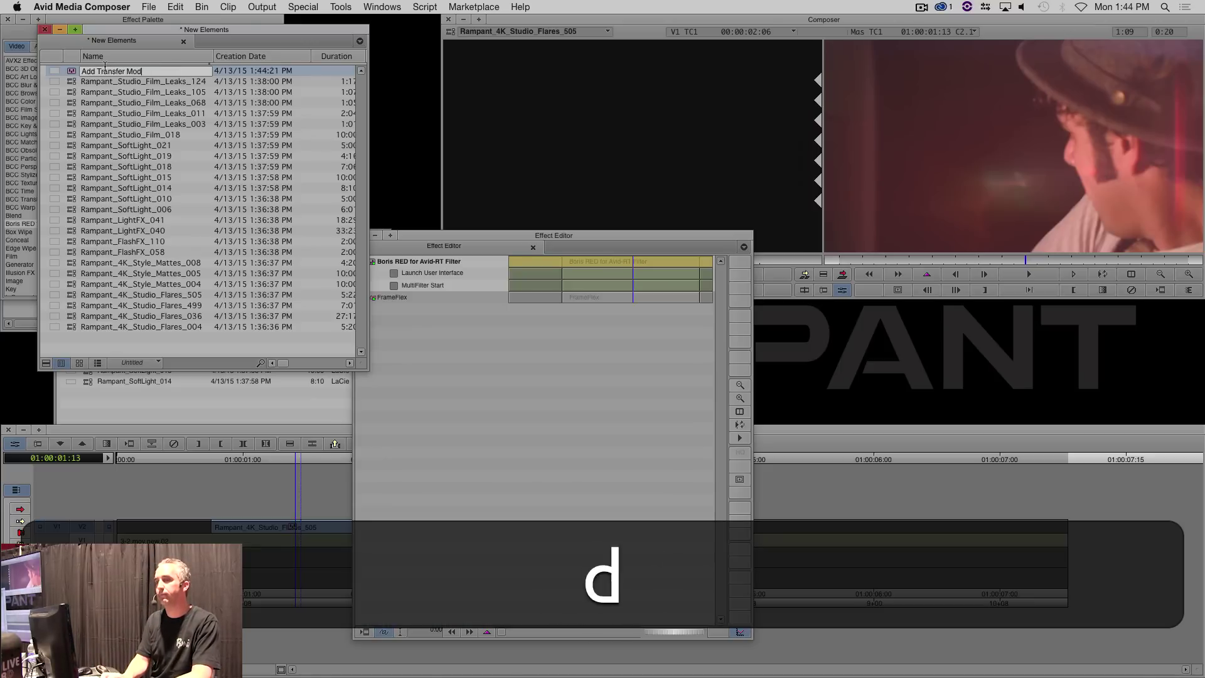
pyautogui.press('Return')
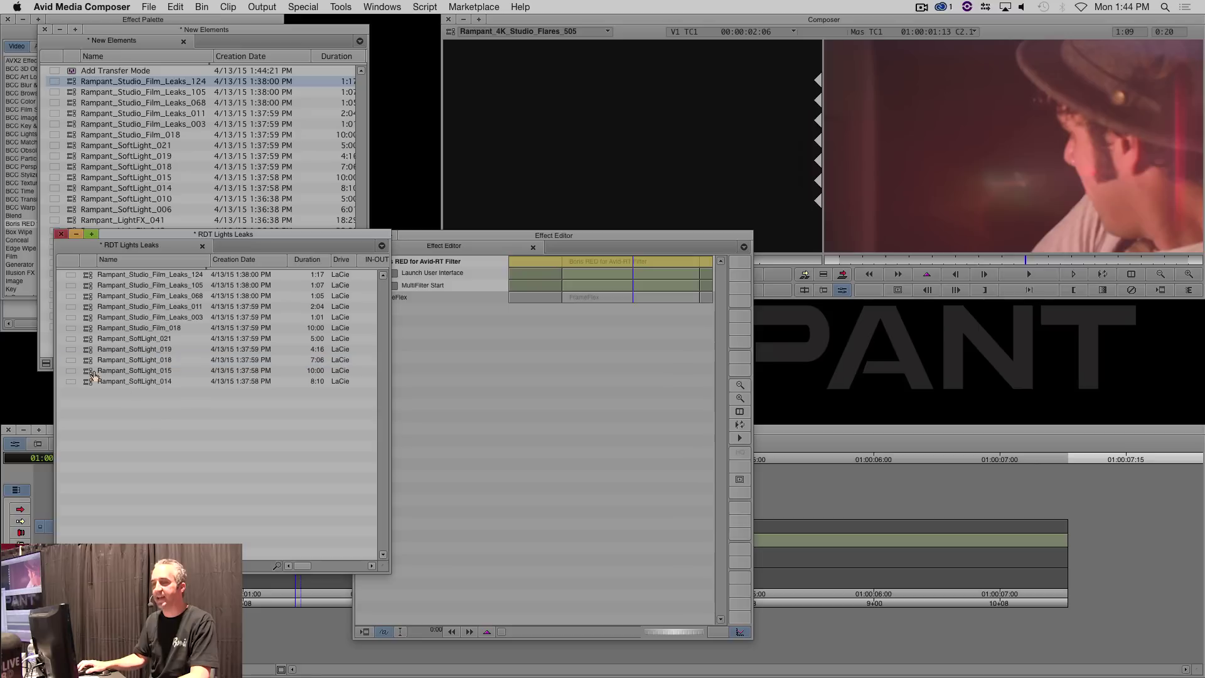
# Load Rampant_SoftLight_015 as source and delete its Levels scaling transformation in Source Settings.
pyautogui.doubleClick(93, 375)
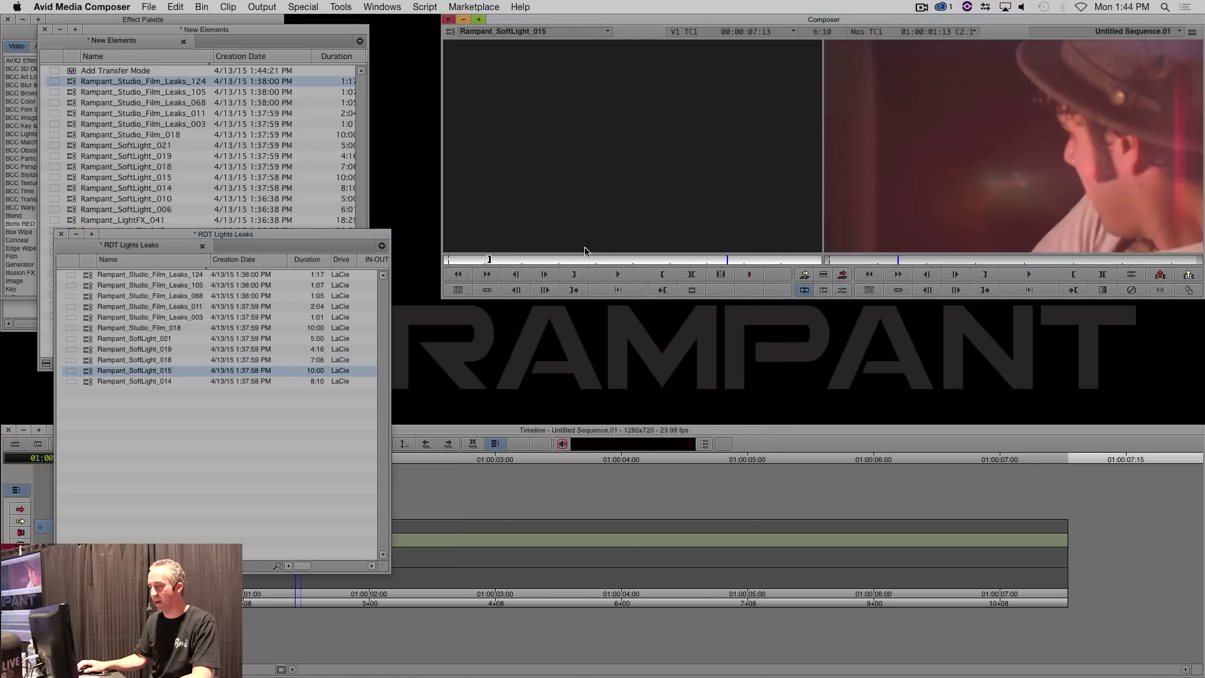
pyautogui.click(472, 533)
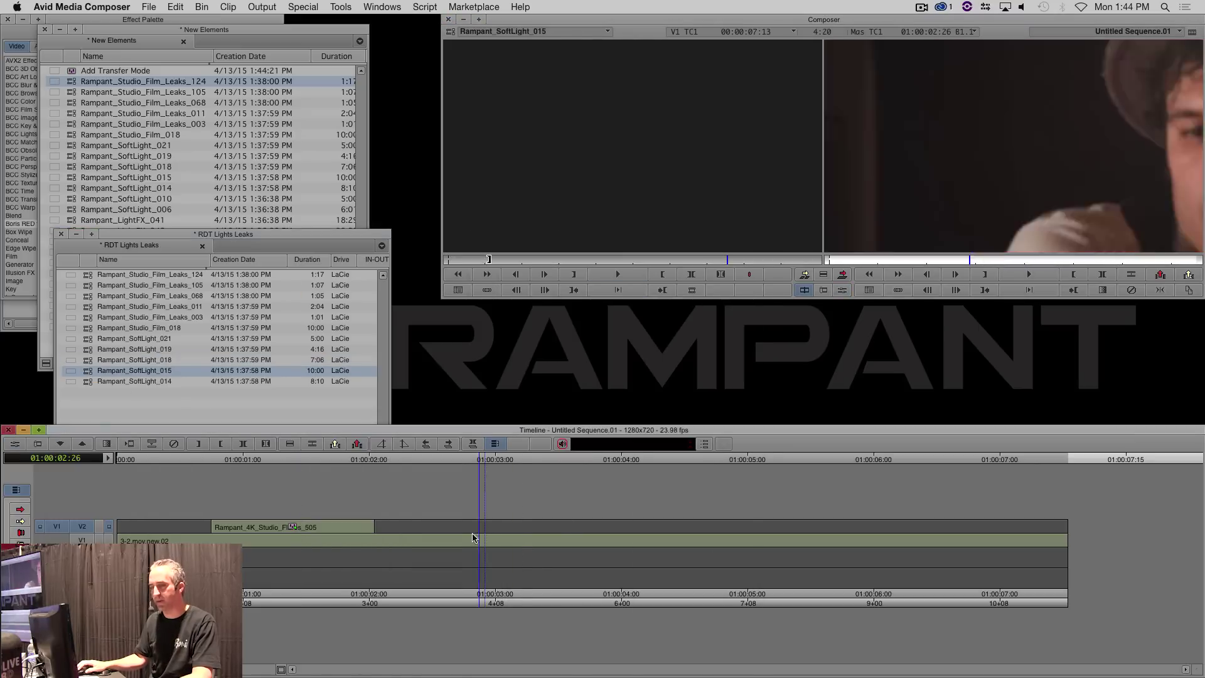
pyautogui.rightClick(87, 376)
pyautogui.moveTo(142, 503)
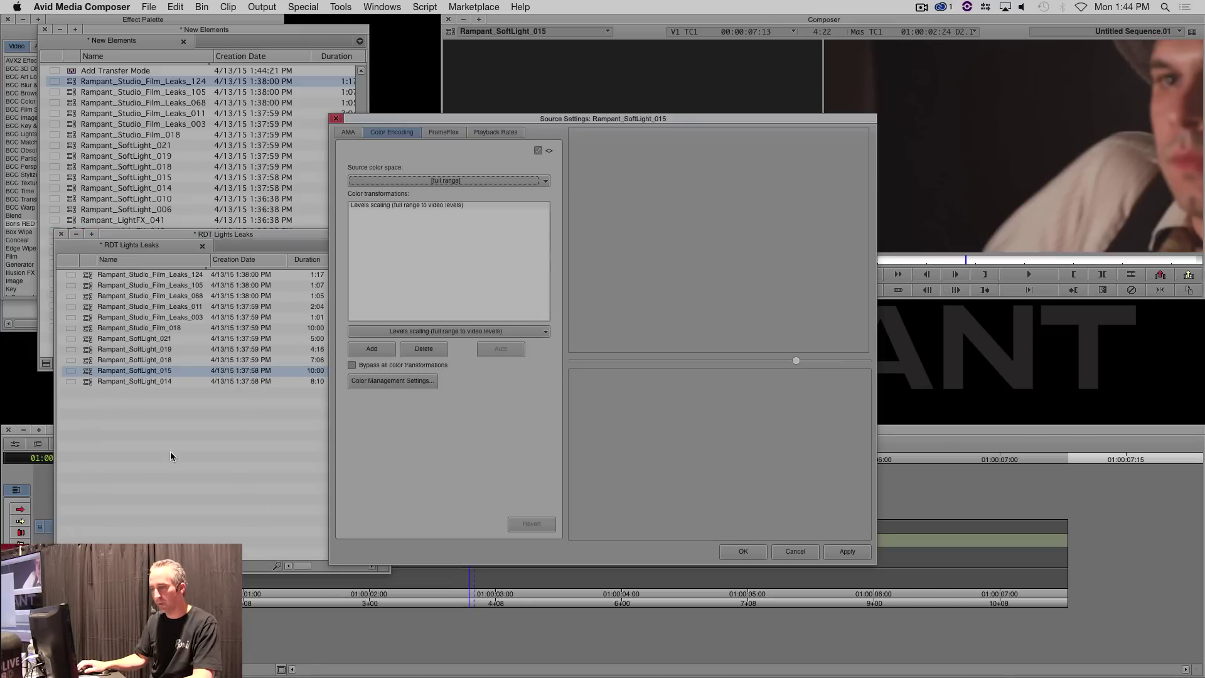
pyautogui.click(126, 458)
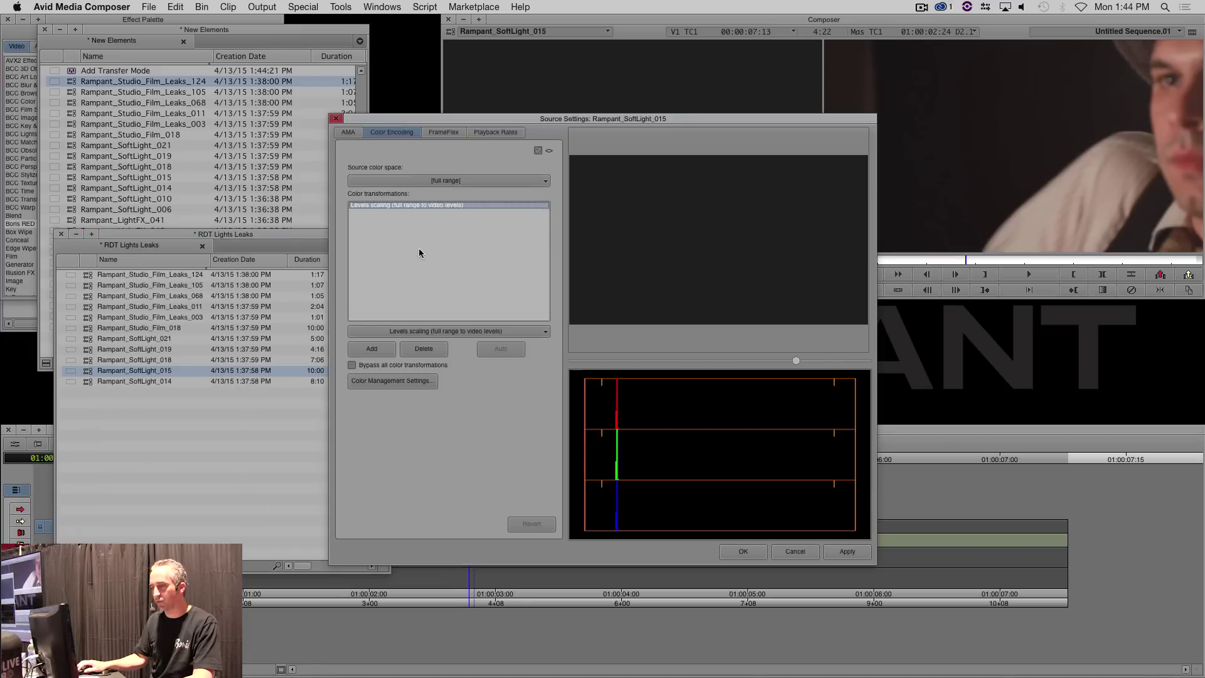
pyautogui.click(424, 348)
pyautogui.click(844, 552)
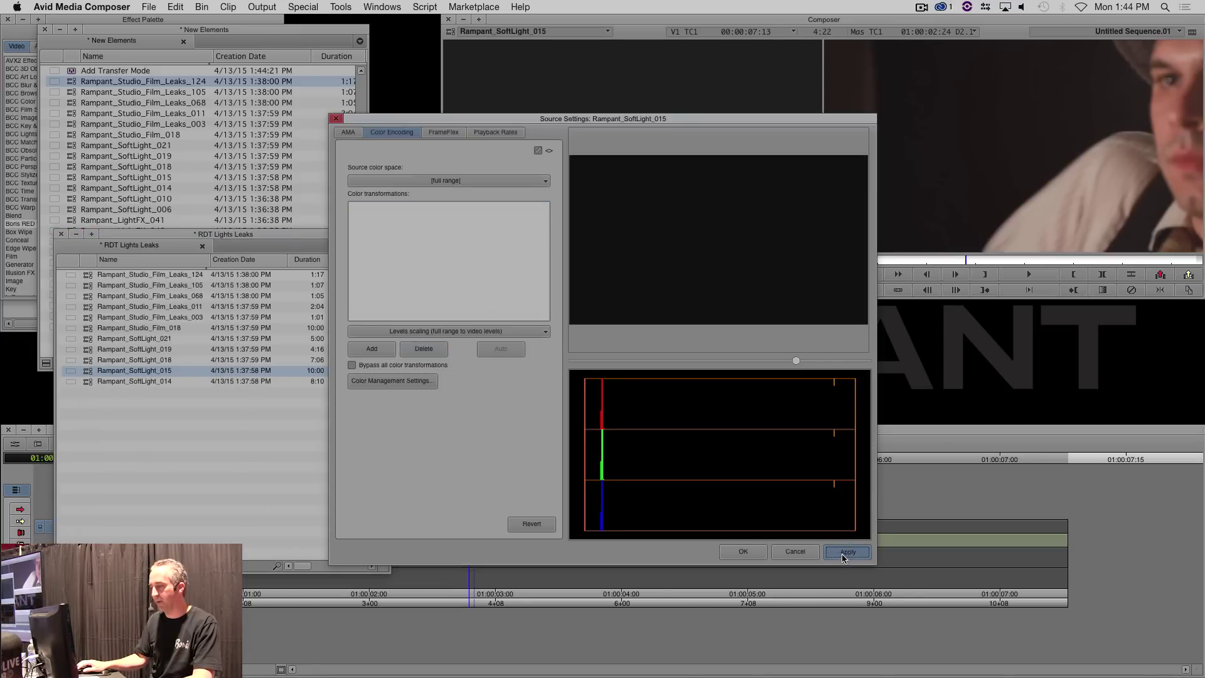
pyautogui.click(750, 551)
pyautogui.click(521, 557)
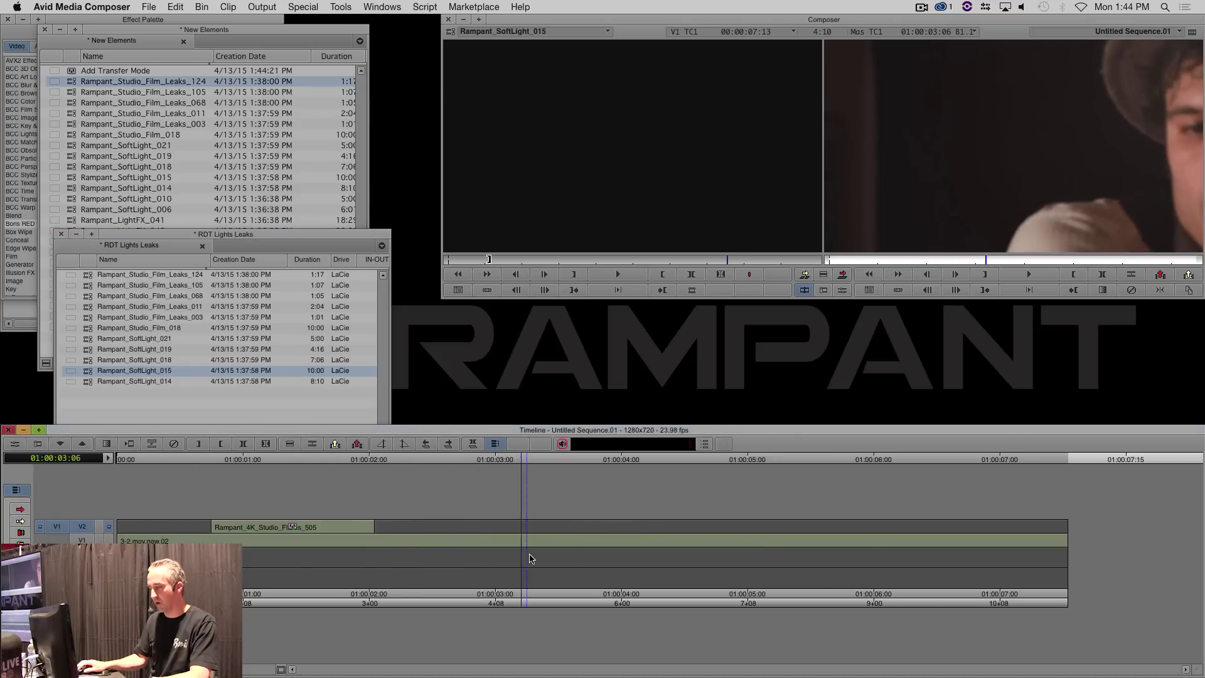
# Mark in and out points and overwrite Rampant_SoftLight_015 onto V2.
pyautogui.press('i')
pyautogui.press('o')
pyautogui.press('b')
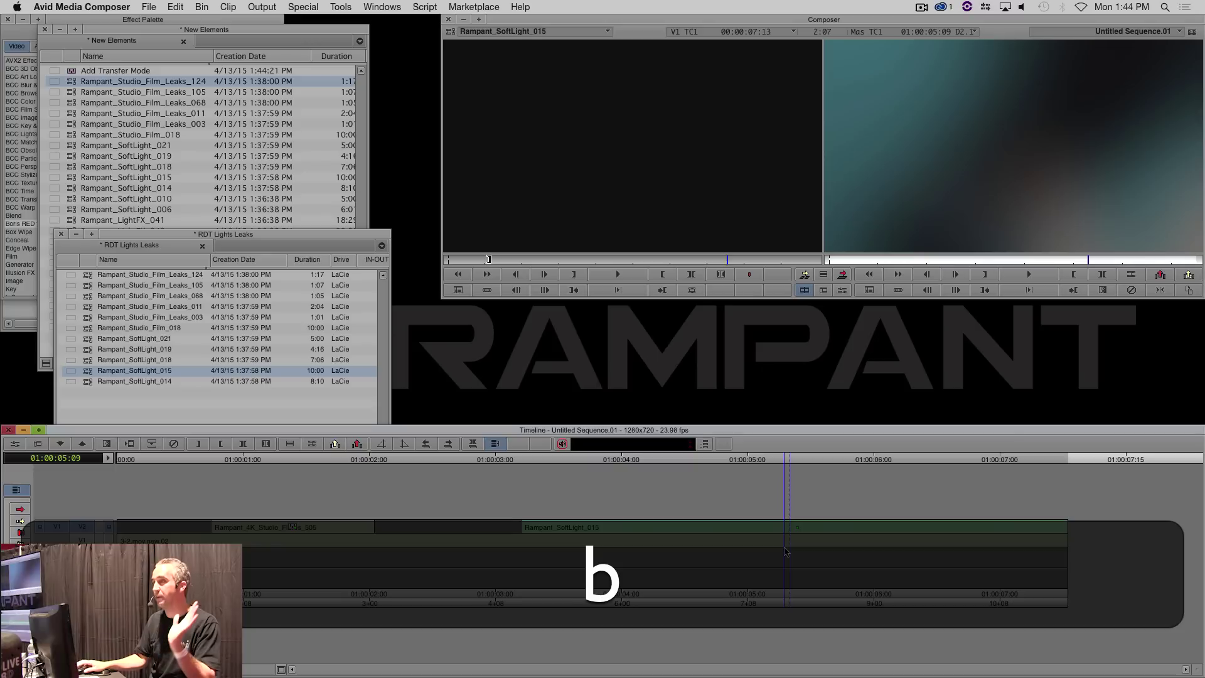
# Apply Add Transfer Mode to the SoftLight clip, review the blend, and park at 01:00:03:15.
pyautogui.press('super')
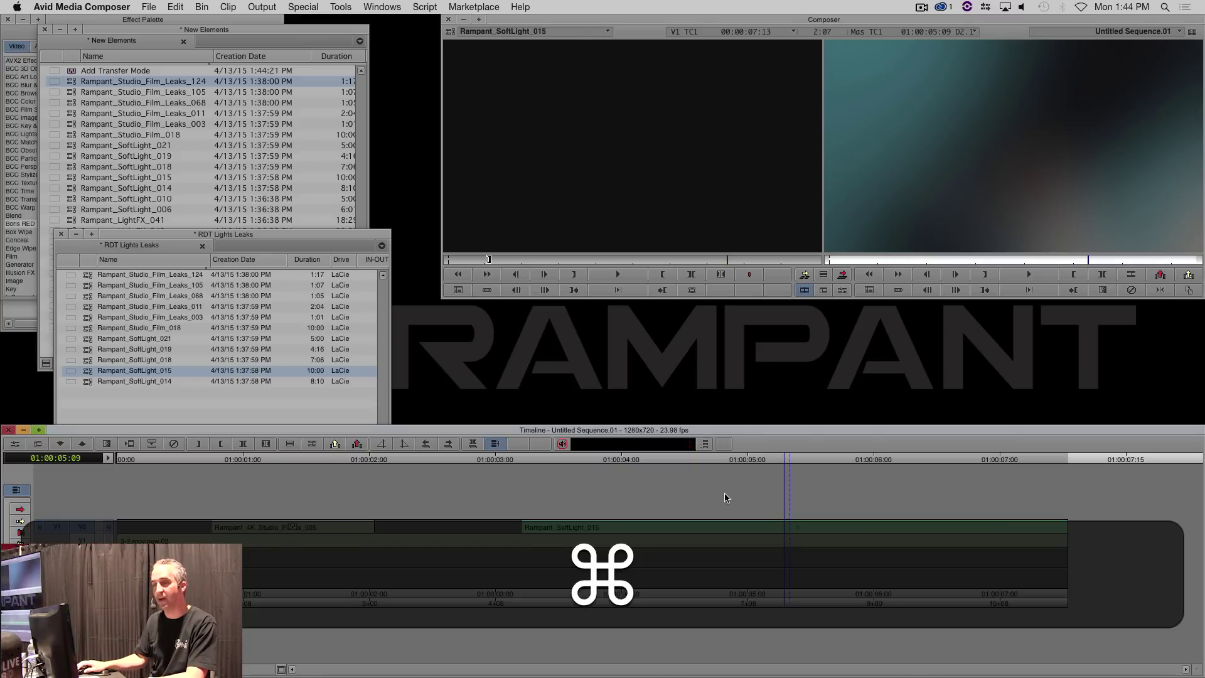
pyautogui.moveTo(92, 73); pyautogui.dragTo(684, 525)
pyautogui.press('j')
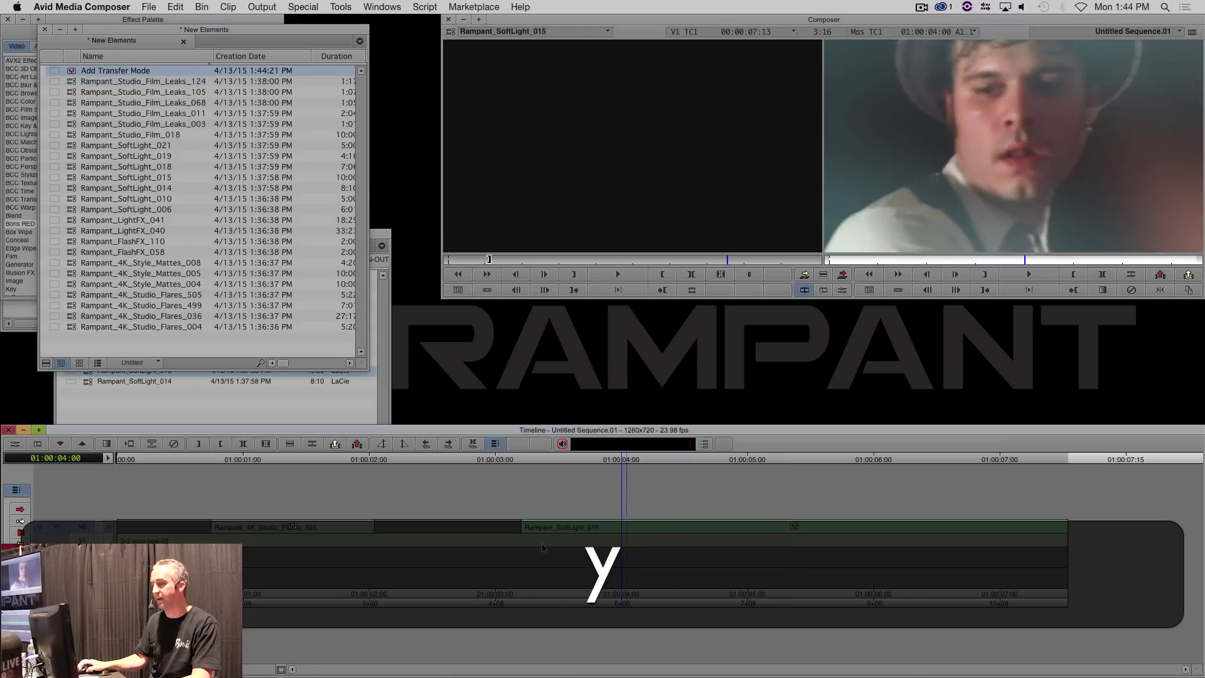
pyautogui.press('space')
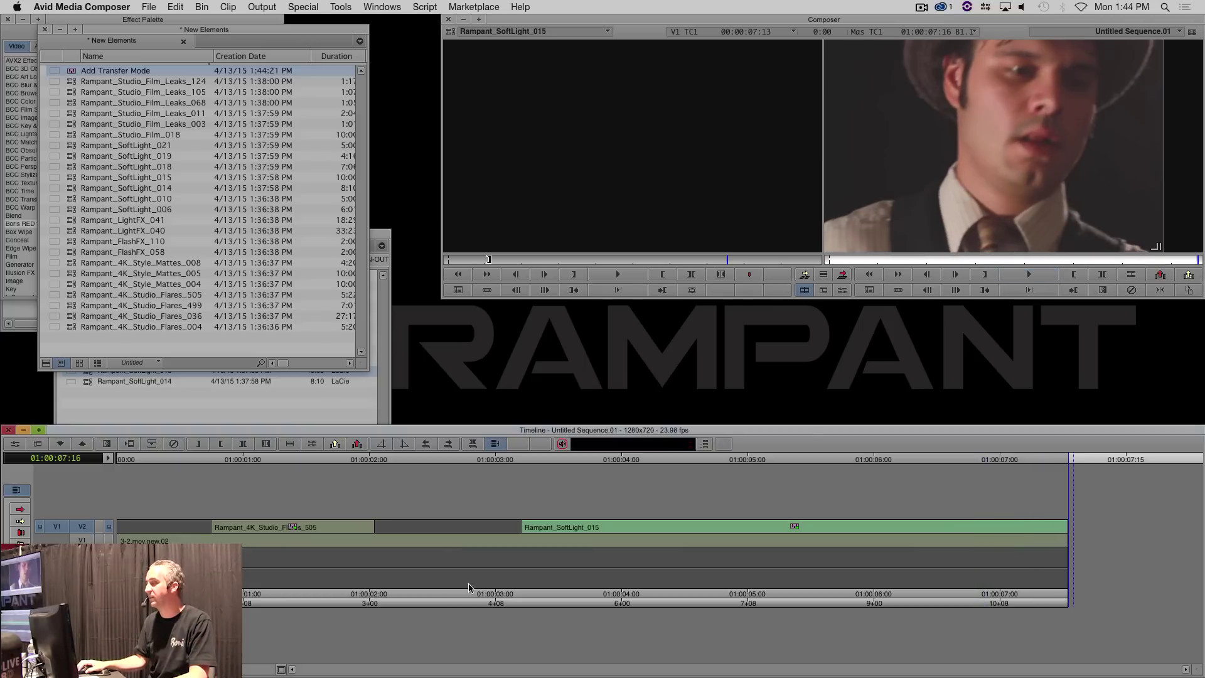
pyautogui.moveTo(595, 567); pyautogui.dragTo(672, 546)
pyautogui.click(557, 496)
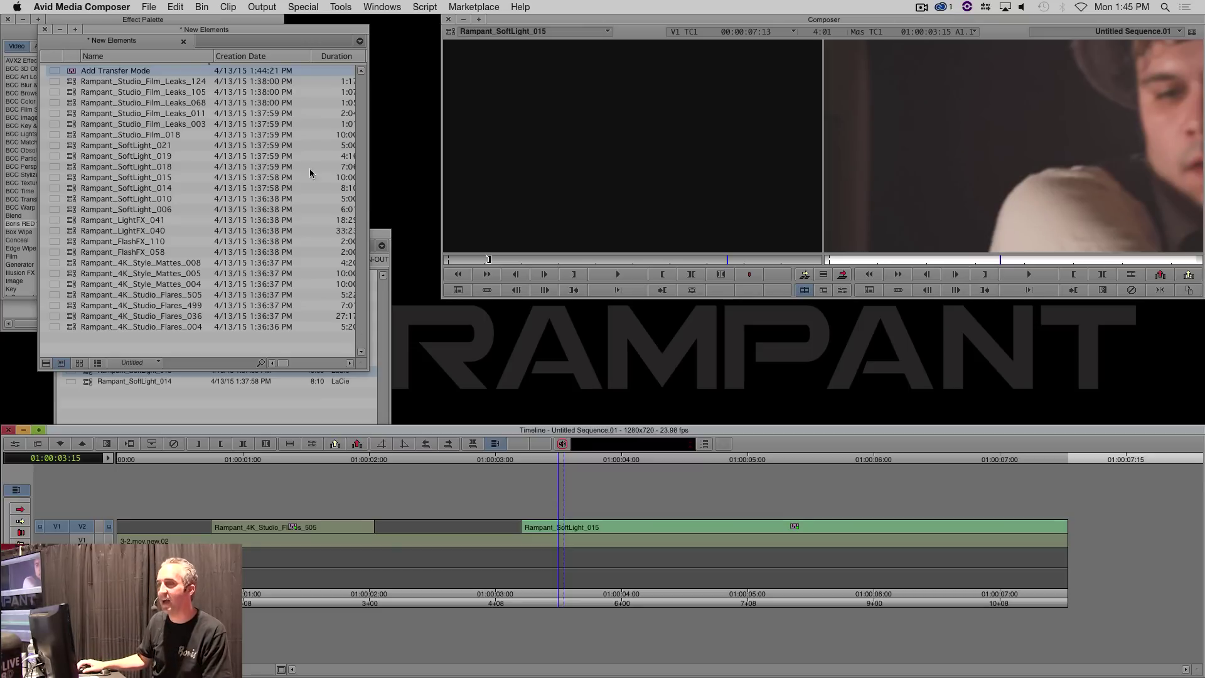
# Drag the New Elements bin down until the Boris RED for Avid effects show.
pyautogui.click(243, 26)
pyautogui.moveTo(234, 30); pyautogui.dragTo(265, 99)
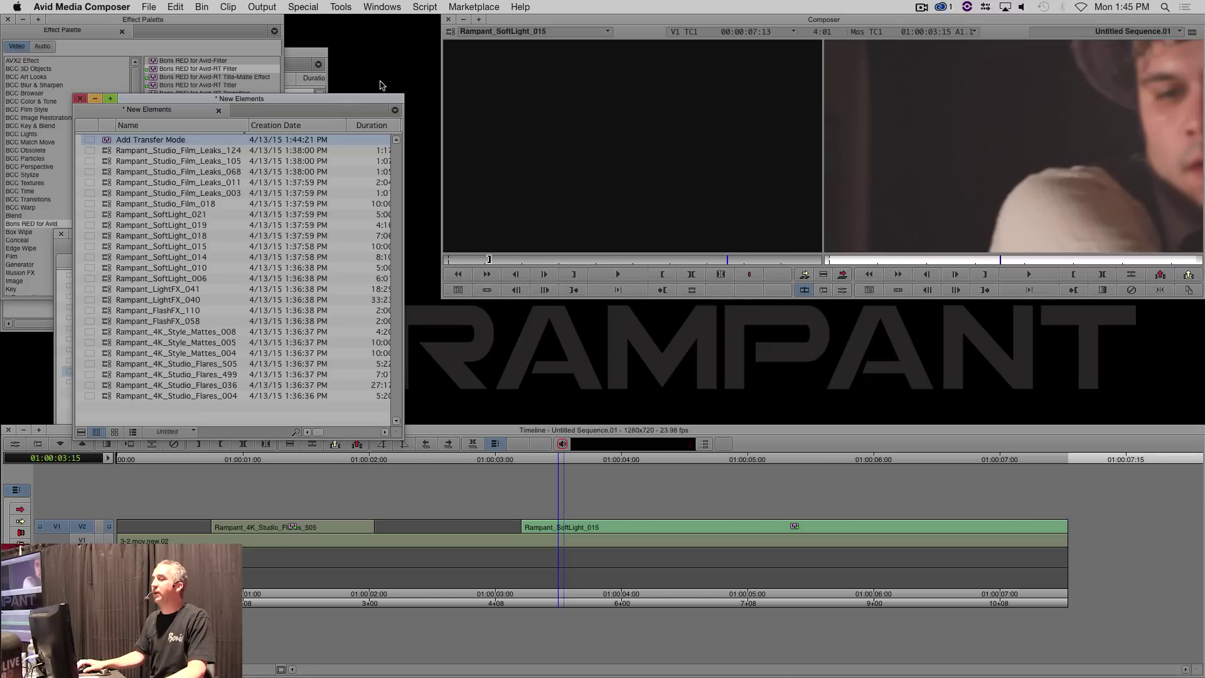
pyautogui.moveTo(330, 95); pyautogui.dragTo(314, 344)
# Move the selected Film Leaks and Style Mattes clips into RDT Lights Leaks, then close that bin.
pyautogui.moveTo(269, 233); pyautogui.dragTo(301, 31)
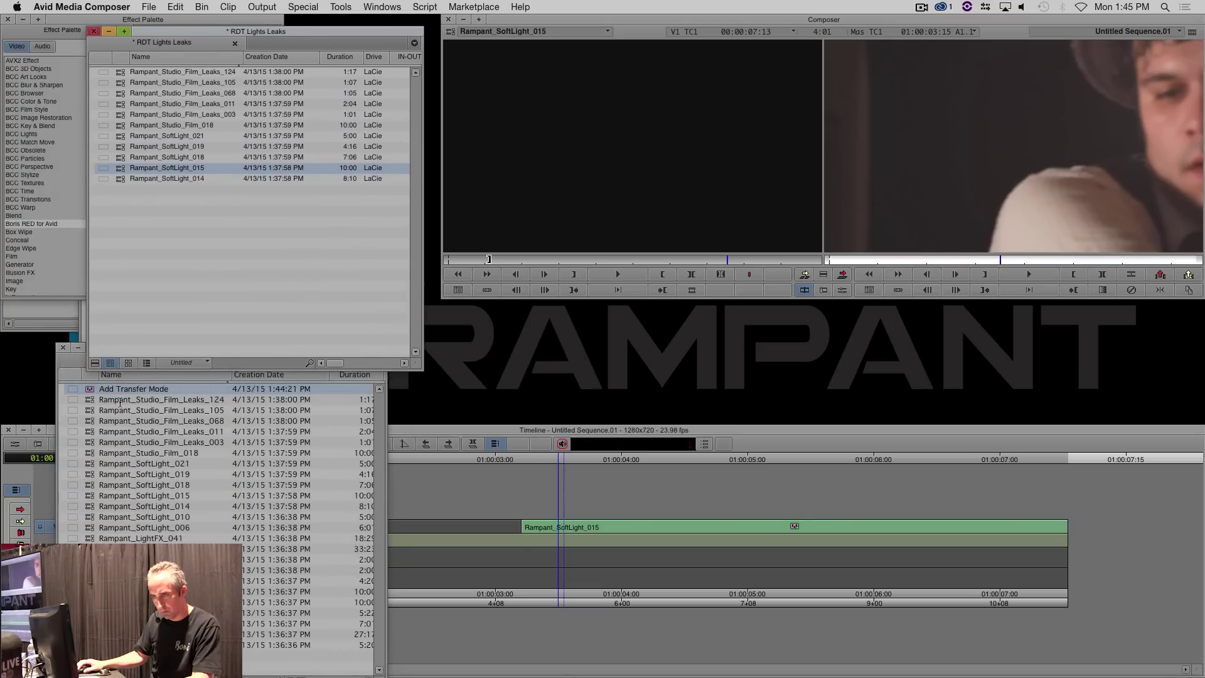
pyautogui.click(120, 400)
pyautogui.moveTo(126, 351); pyautogui.dragTo(121, 219)
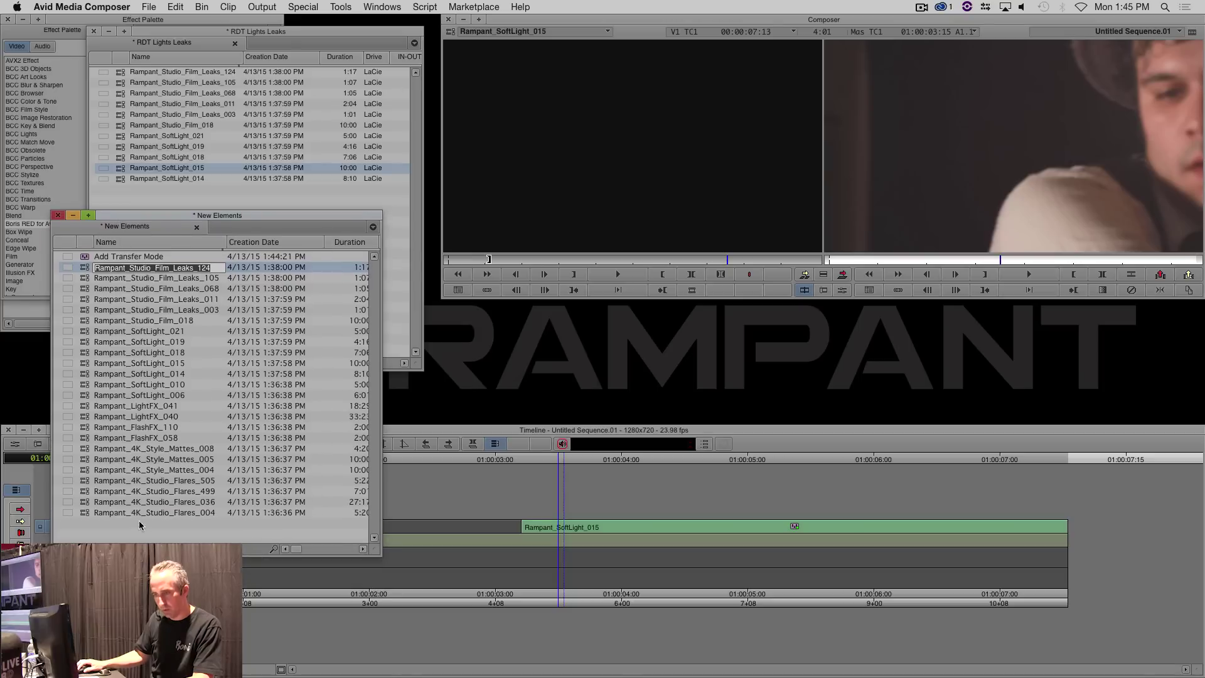
pyautogui.moveTo(94, 471); pyautogui.dragTo(346, 125)
pyautogui.keyDown('shift'); pyautogui.click(83, 262); pyautogui.keyUp('shift')
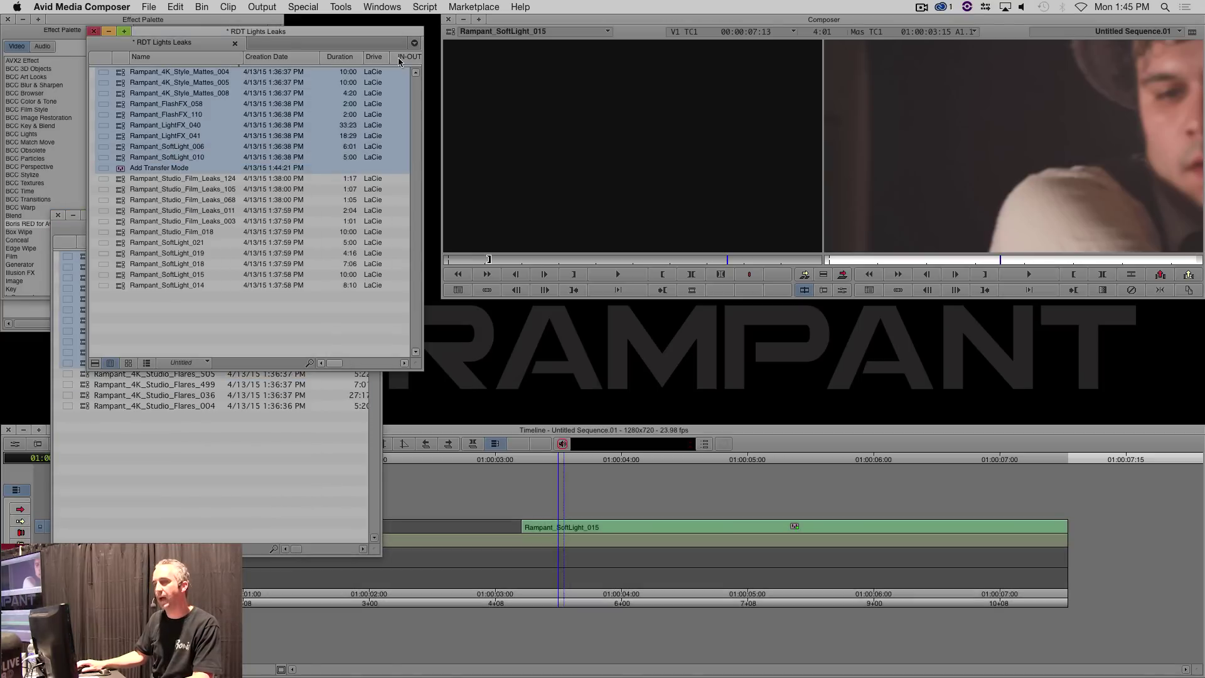
pyautogui.click(94, 31)
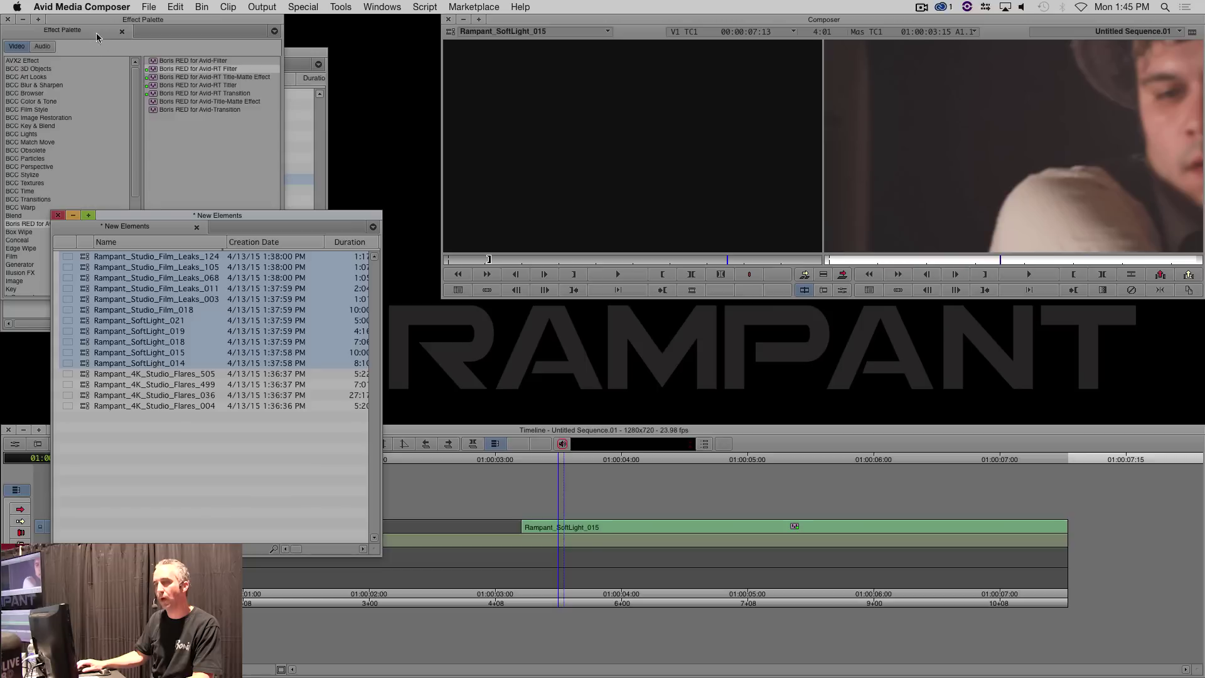
pyautogui.click(10, 20)
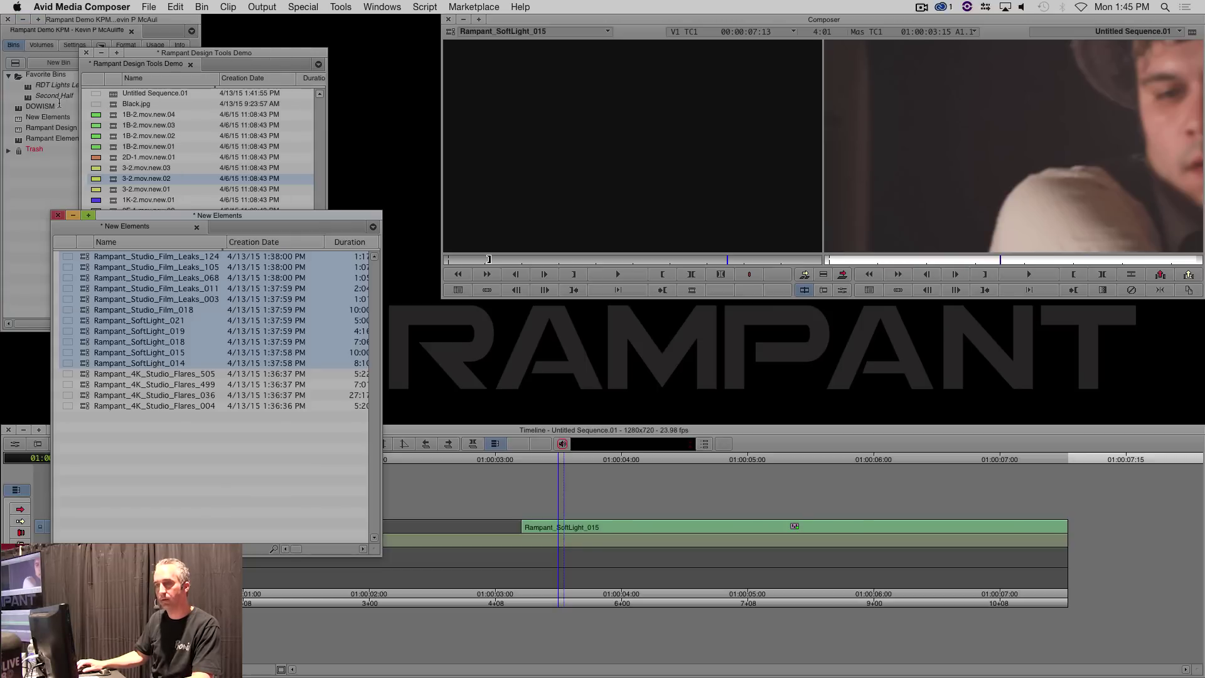
# Rename the New Elements bin to 'Studio Flares' in the Project window.
pyautogui.click(35, 190)
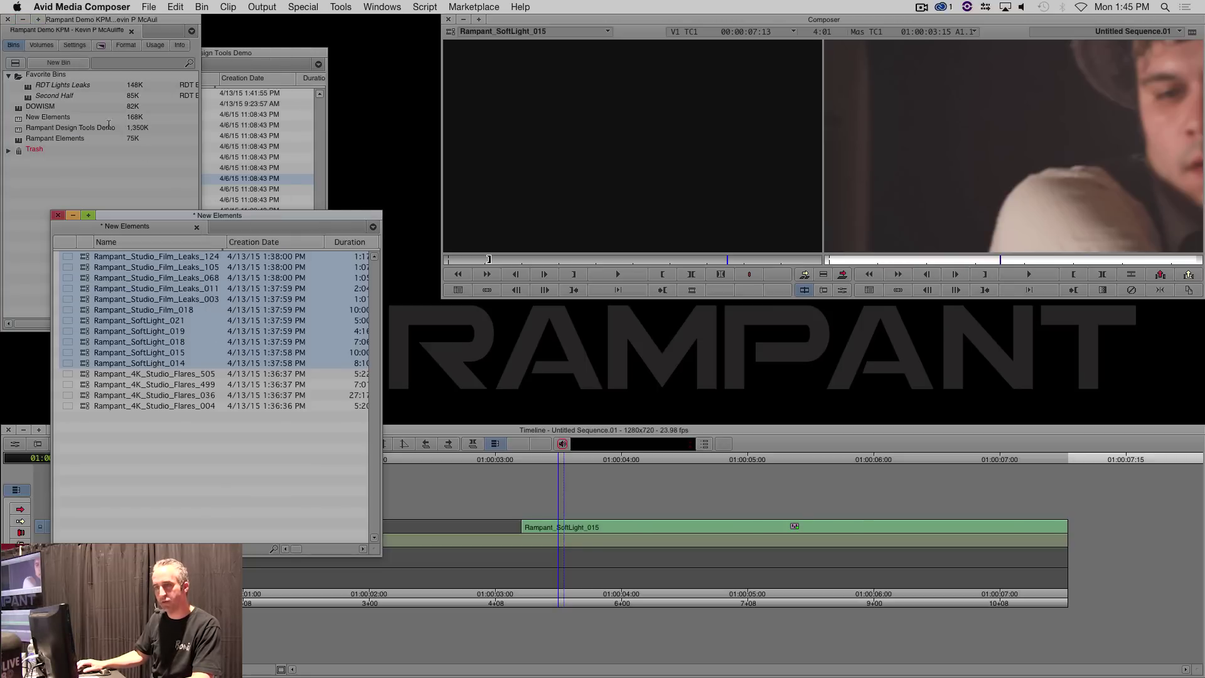
pyautogui.click(60, 117)
pyautogui.write('STudio')
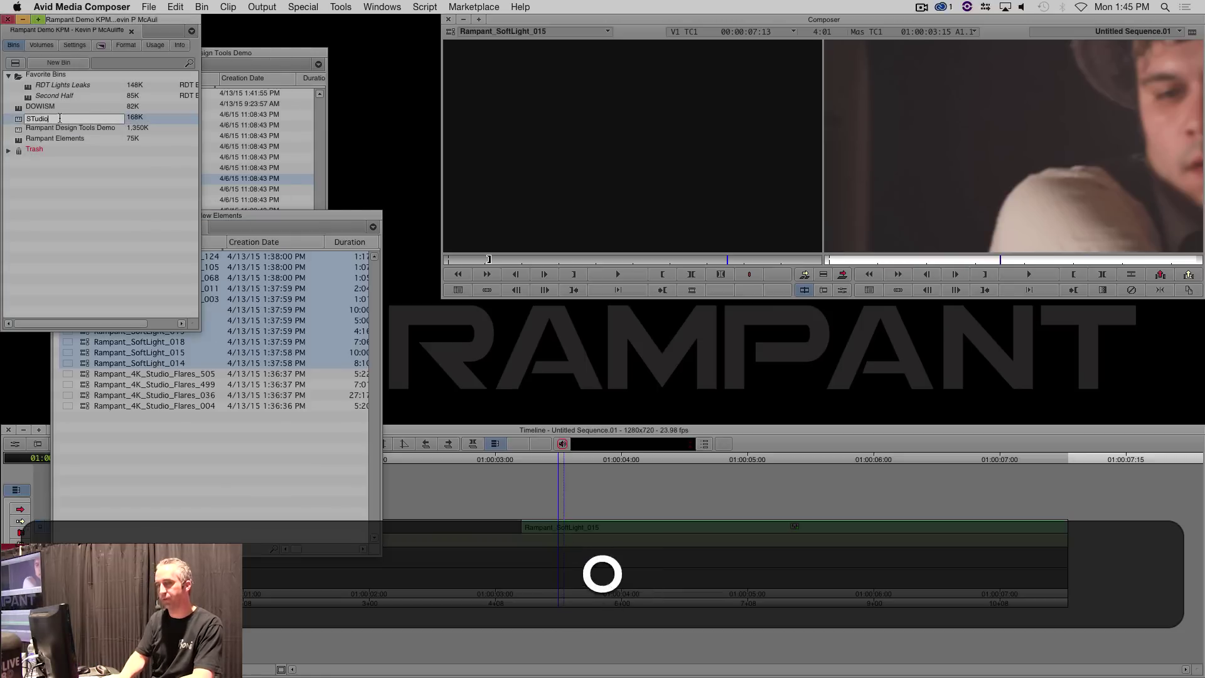
pyautogui.press('BackSpace')
pyautogui.press('BackSpace')
pyautogui.press('BackSpace')
pyautogui.write('U')
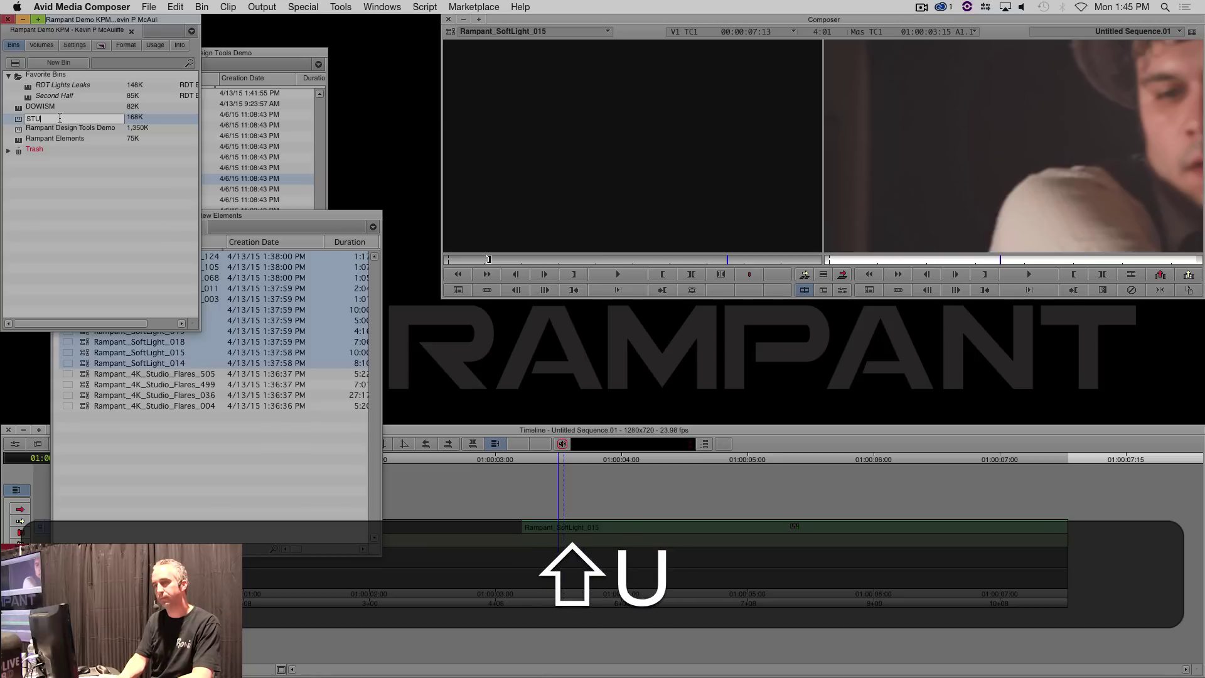
pyautogui.press('BackSpace')
pyautogui.write('u')
pyautogui.write('dio Fla')
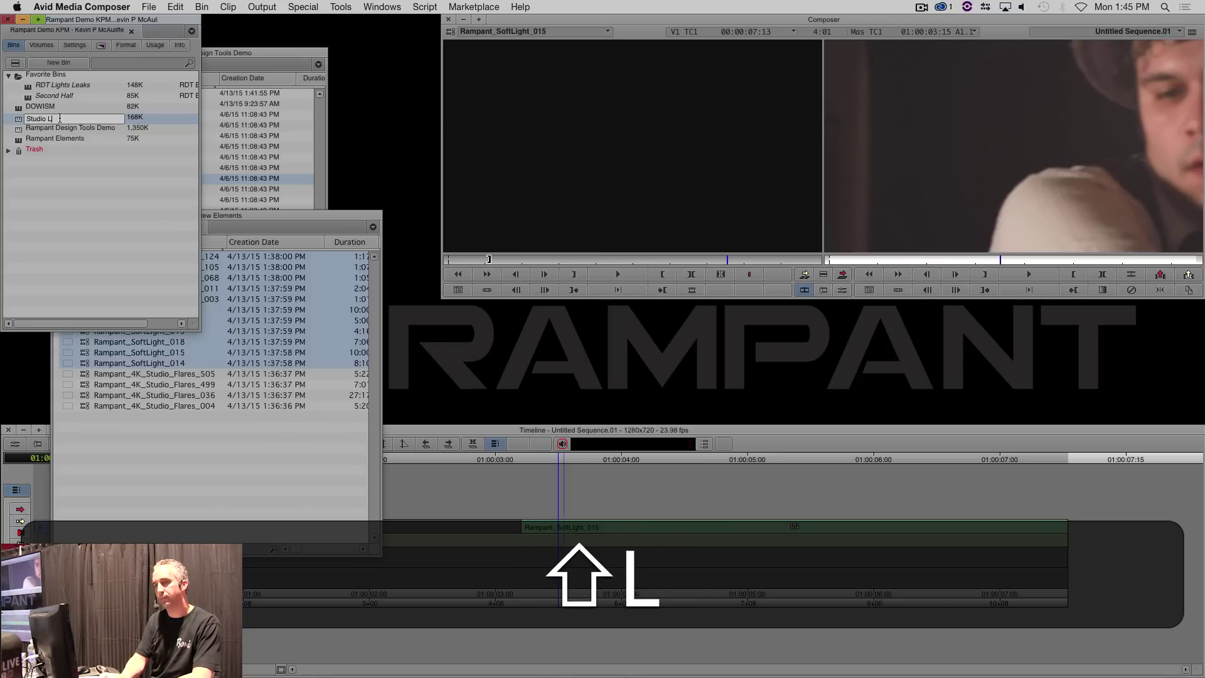
pyautogui.write('res')
pyautogui.press('Return')
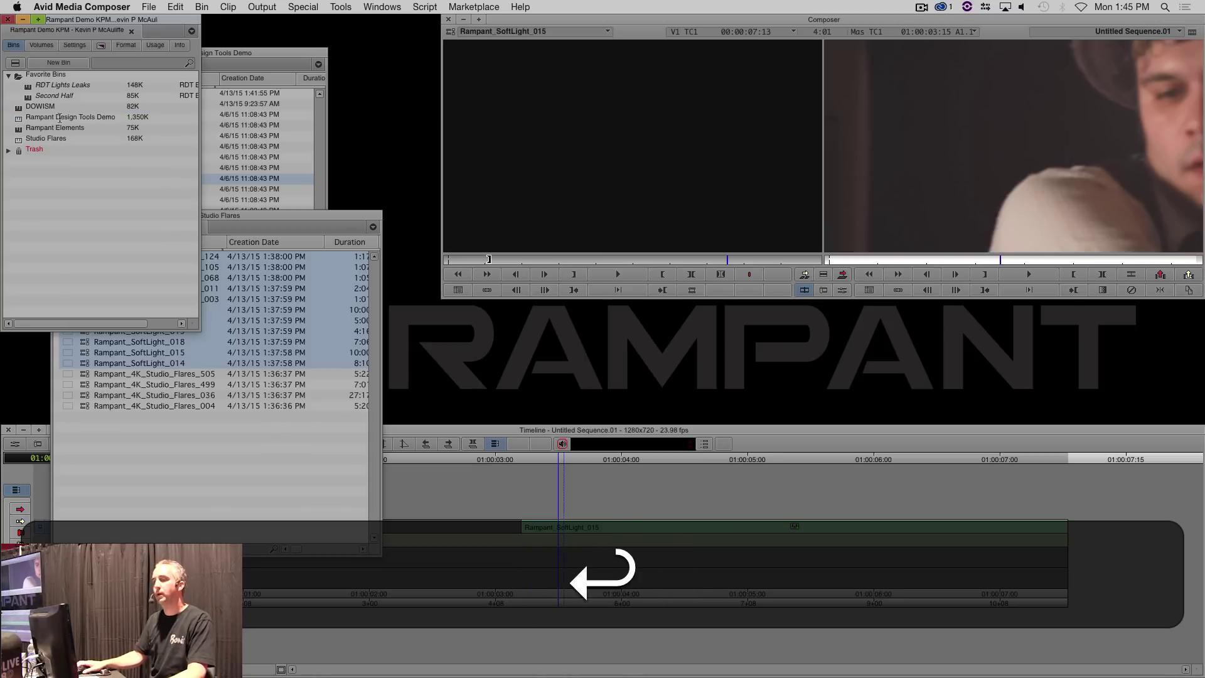
# Move the leak and soft light clips into Rampant Elements and delete the five leftovers from Studio Flares.
pyautogui.click(206, 520)
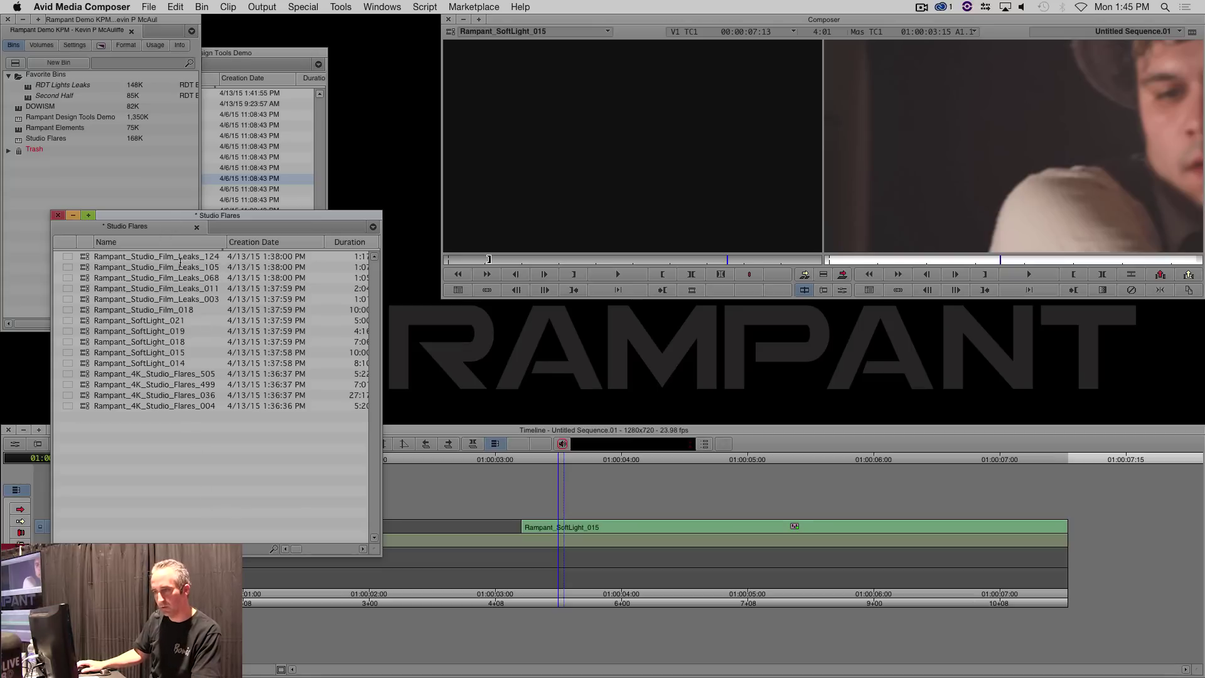
pyautogui.doubleClick(20, 130)
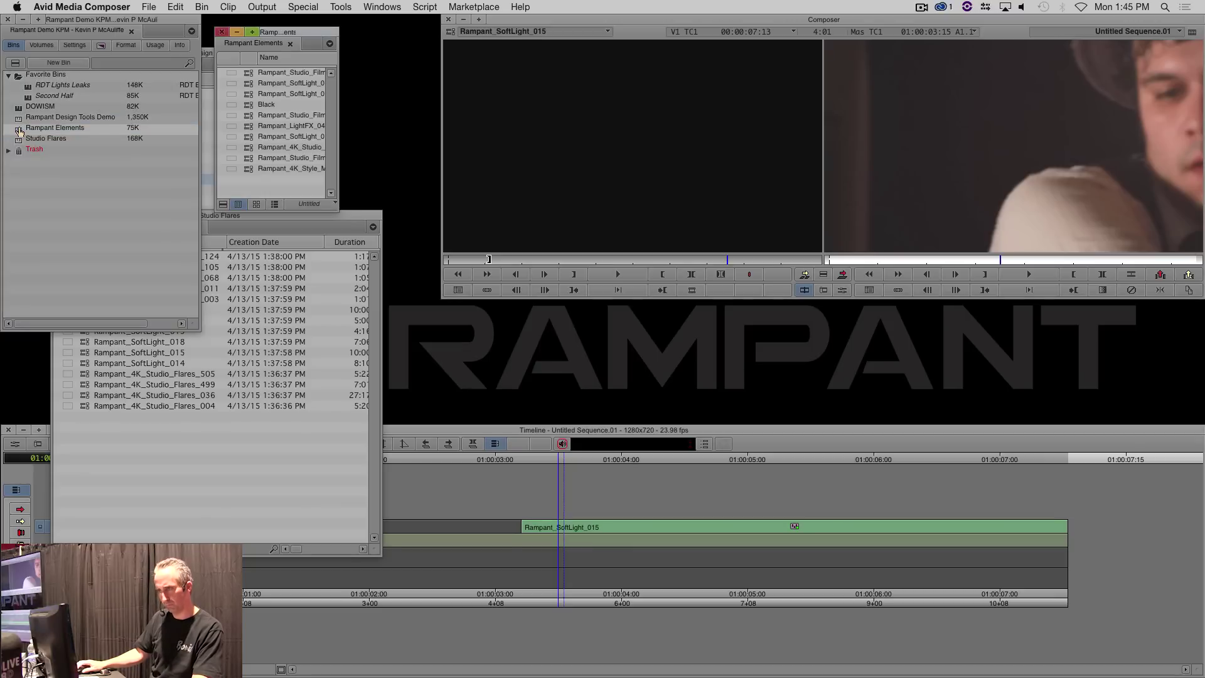
pyautogui.click(156, 475)
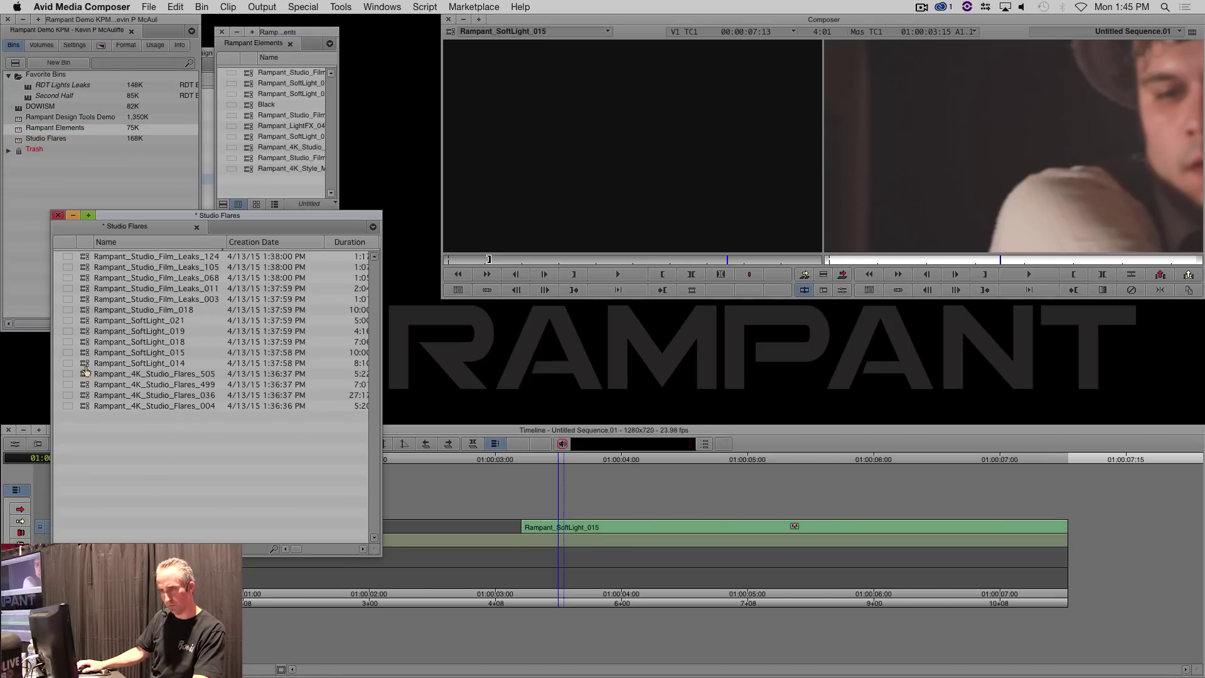
pyautogui.moveTo(84, 369); pyautogui.dragTo(244, 145)
pyautogui.click(142, 276)
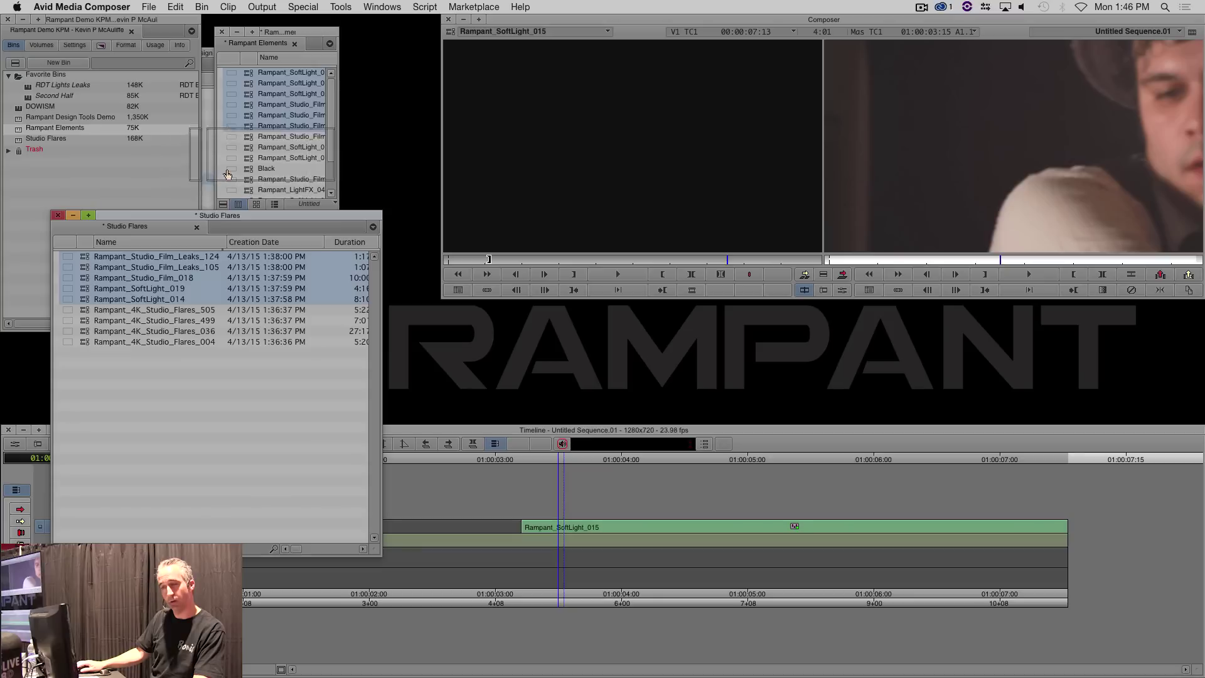
pyautogui.press('BackSpace')
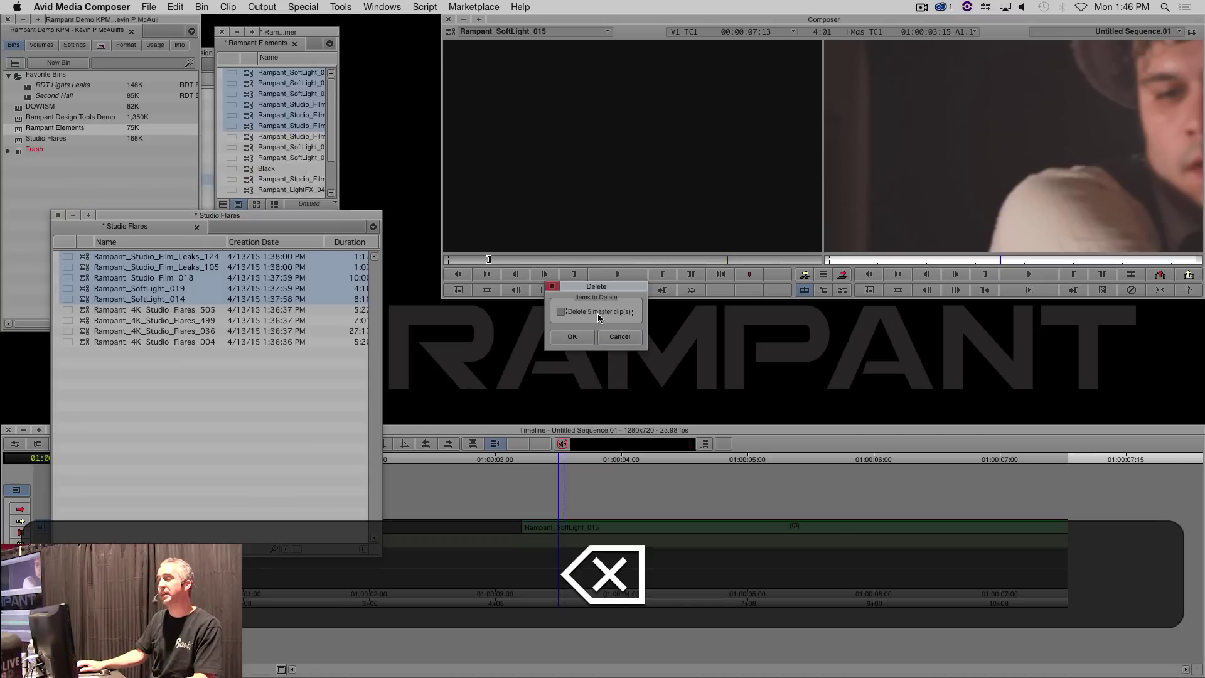
pyautogui.click(572, 333)
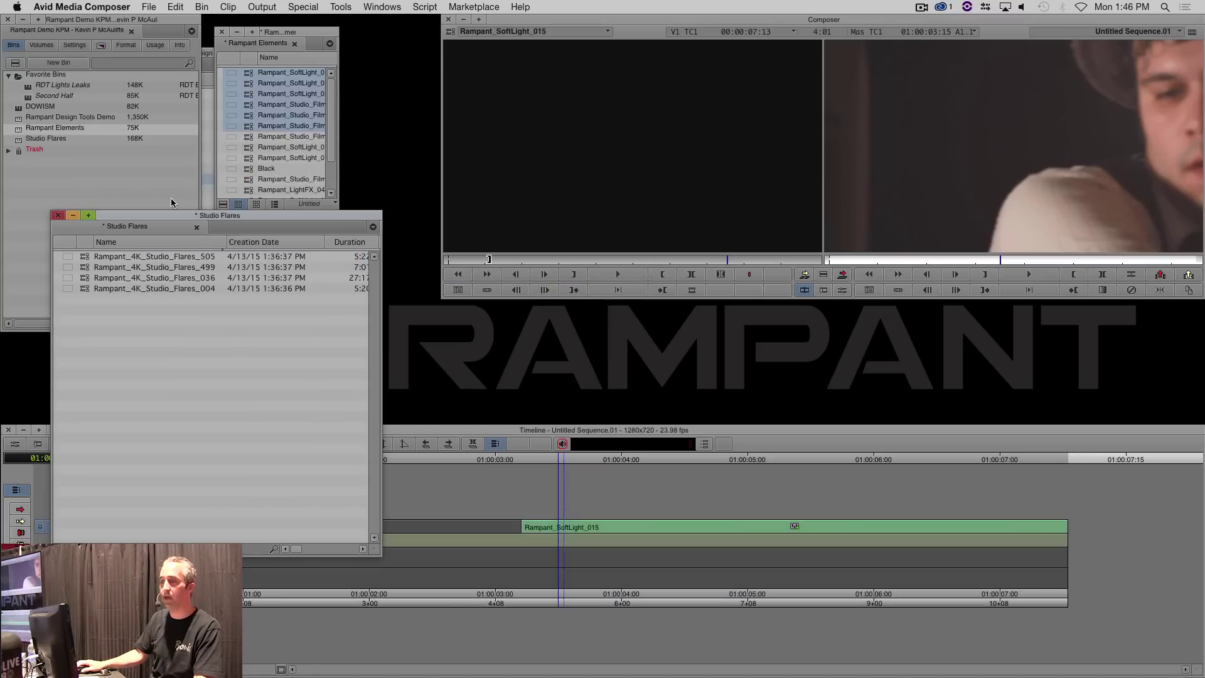
pyautogui.click(222, 32)
# Reopen the Studio Flares bin and preview Rampant_4K_Studio_Flares_505 in the source monitor.
pyautogui.click(58, 214)
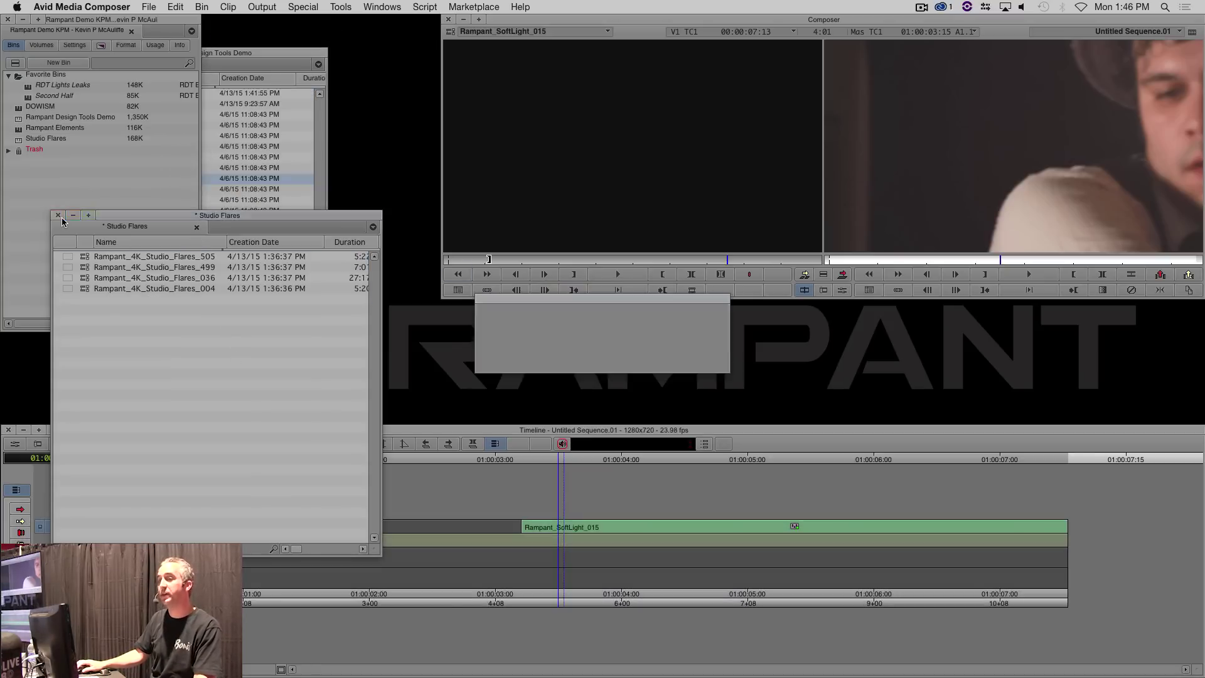
pyautogui.doubleClick(20, 140)
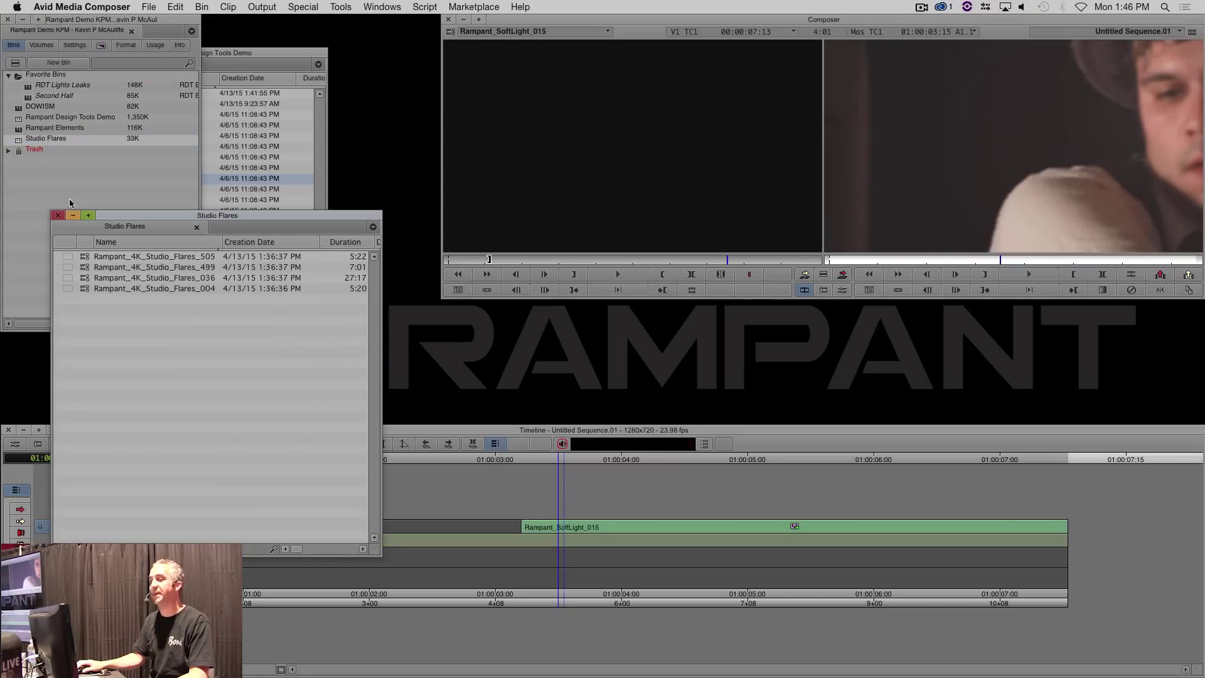
pyautogui.doubleClick(86, 257)
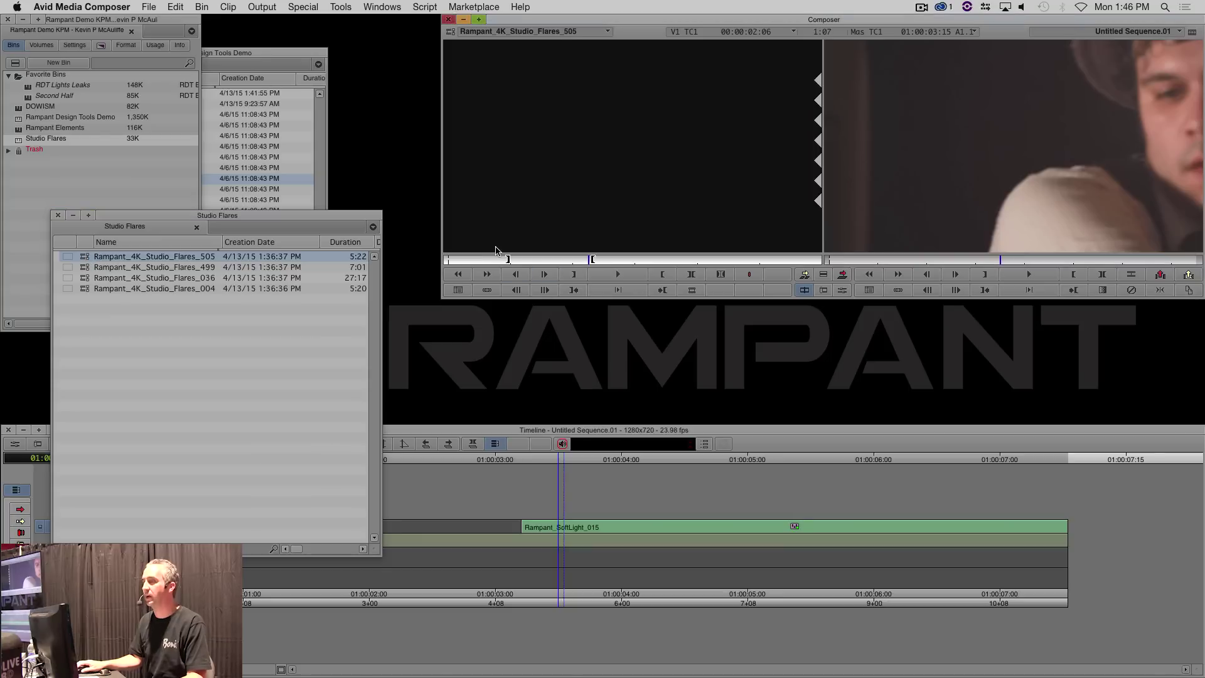
pyautogui.press('space')
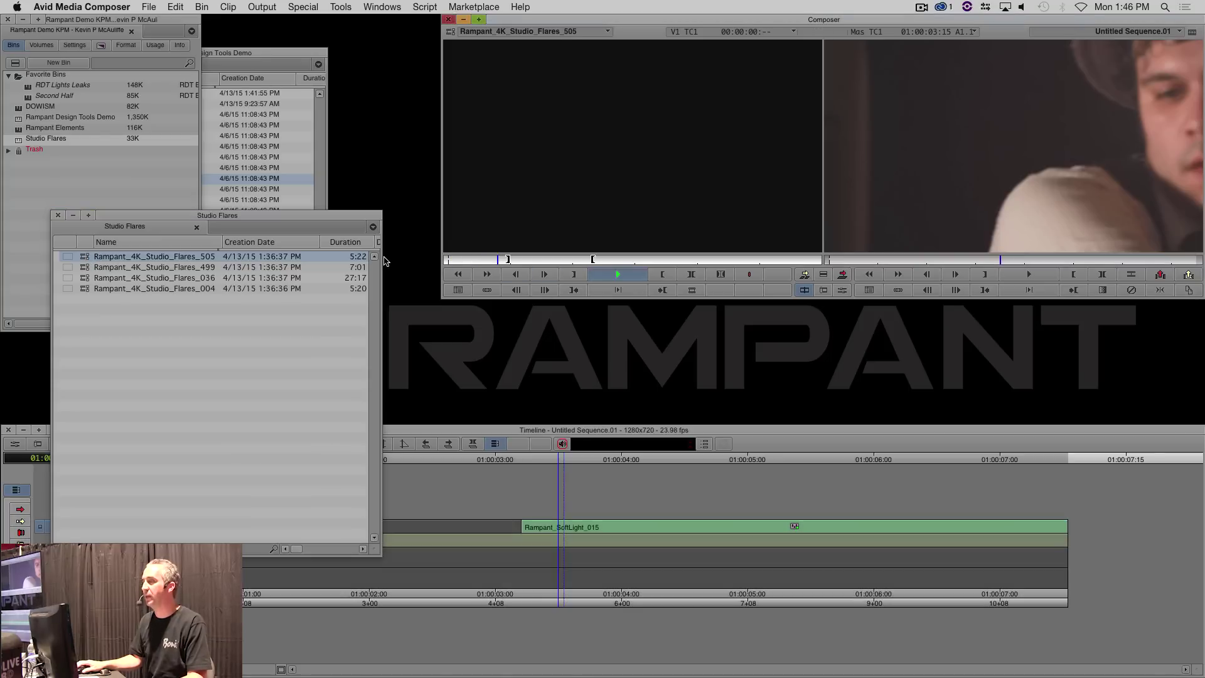
pyautogui.press('space')
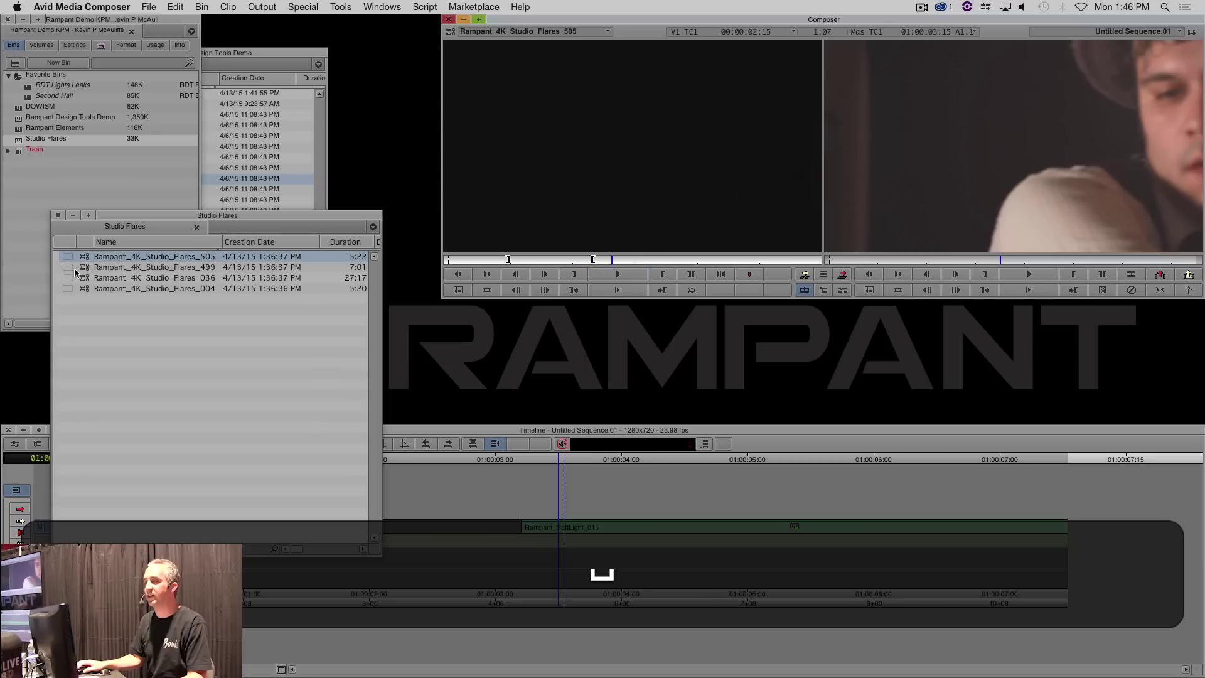
# Load Flares_499, return it to the first frame, and play until the blue flare appears.
pyautogui.doubleClick(85, 268)
pyautogui.moveTo(526, 259); pyautogui.dragTo(403, 261)
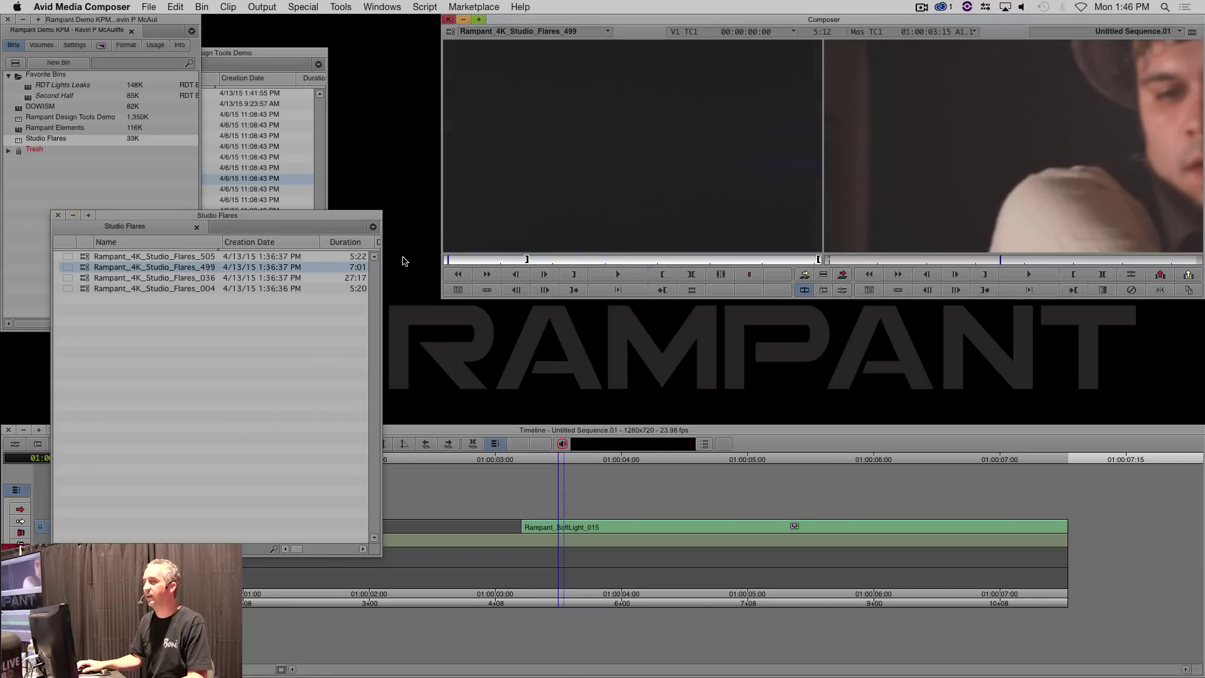
pyautogui.press('space')
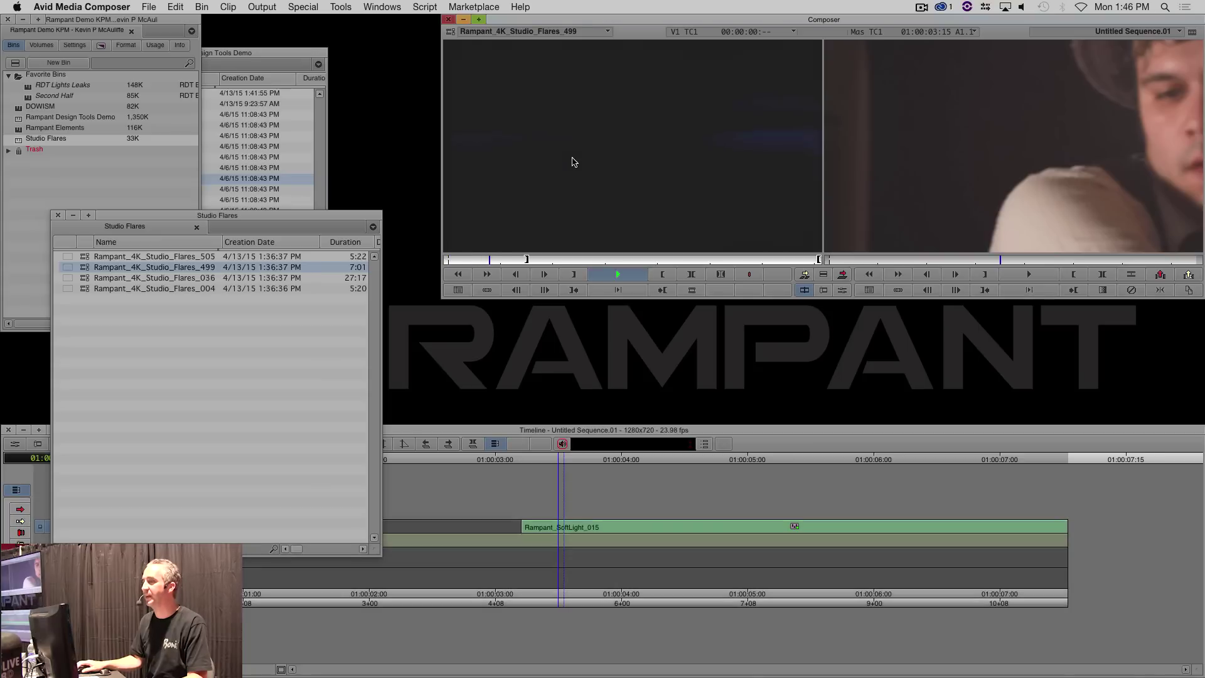
pyautogui.press('space')
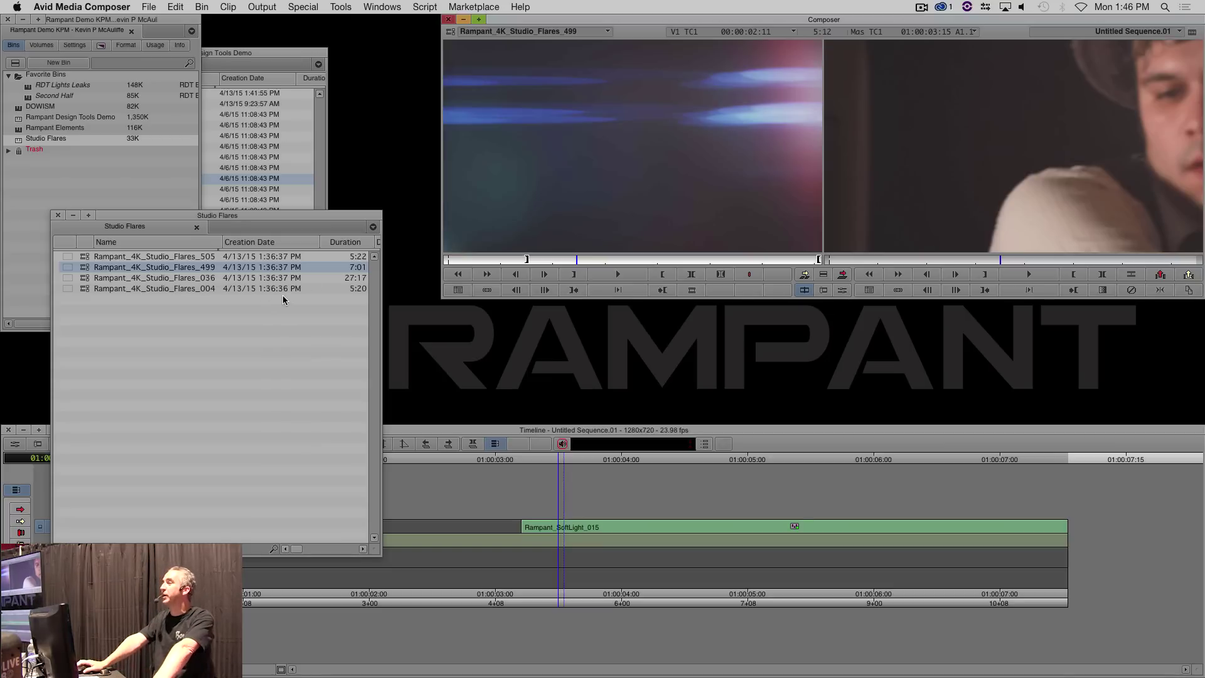
# Switch the Studio Flares bin to Frame View, enlarge thumbnails with Cmd+L, and apply Fill Window.
pyautogui.click(106, 364)
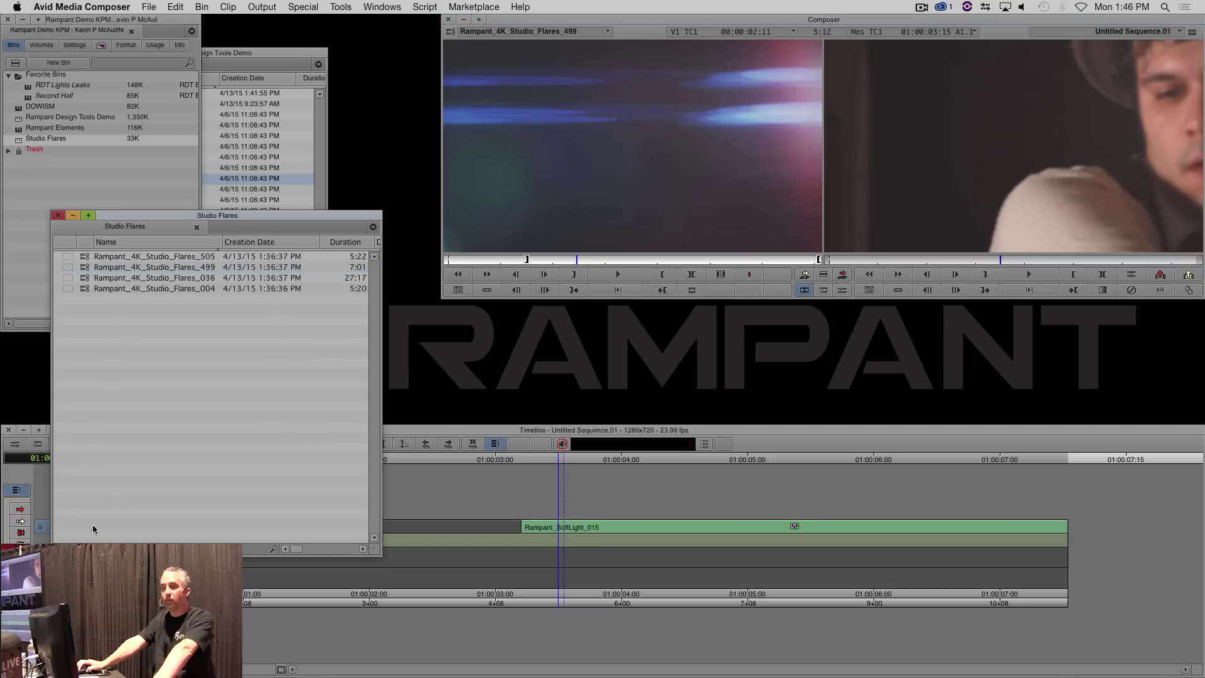
pyautogui.click(67, 549)
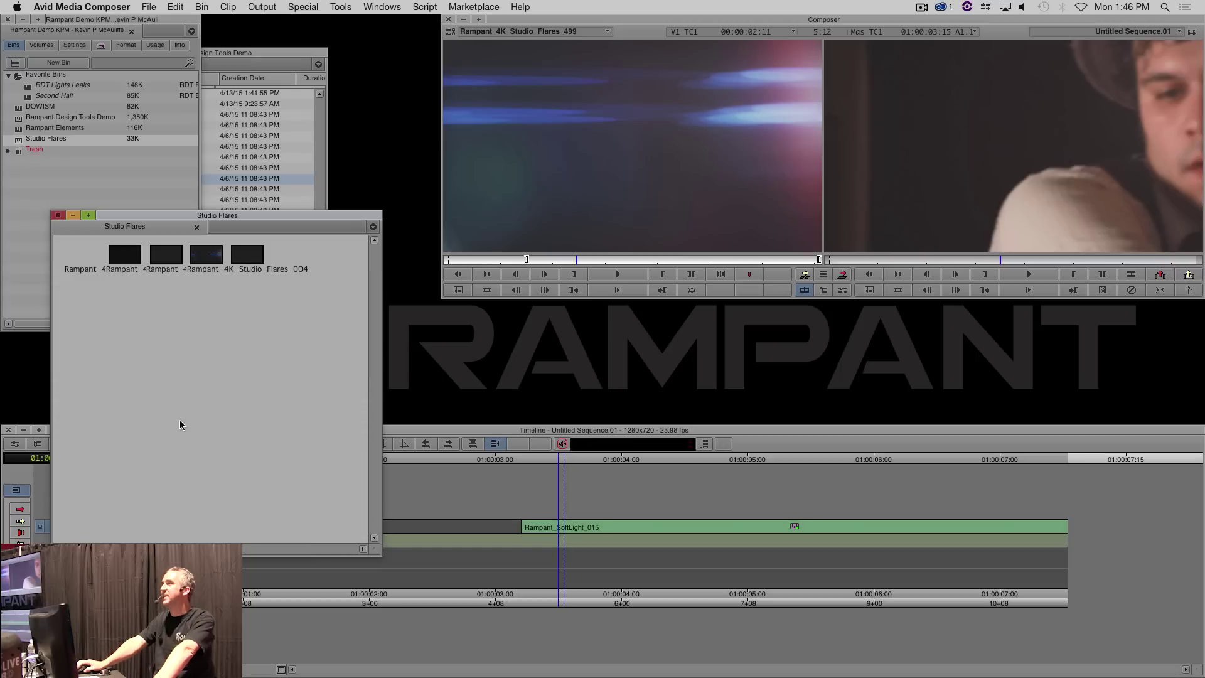
pyautogui.press('super')
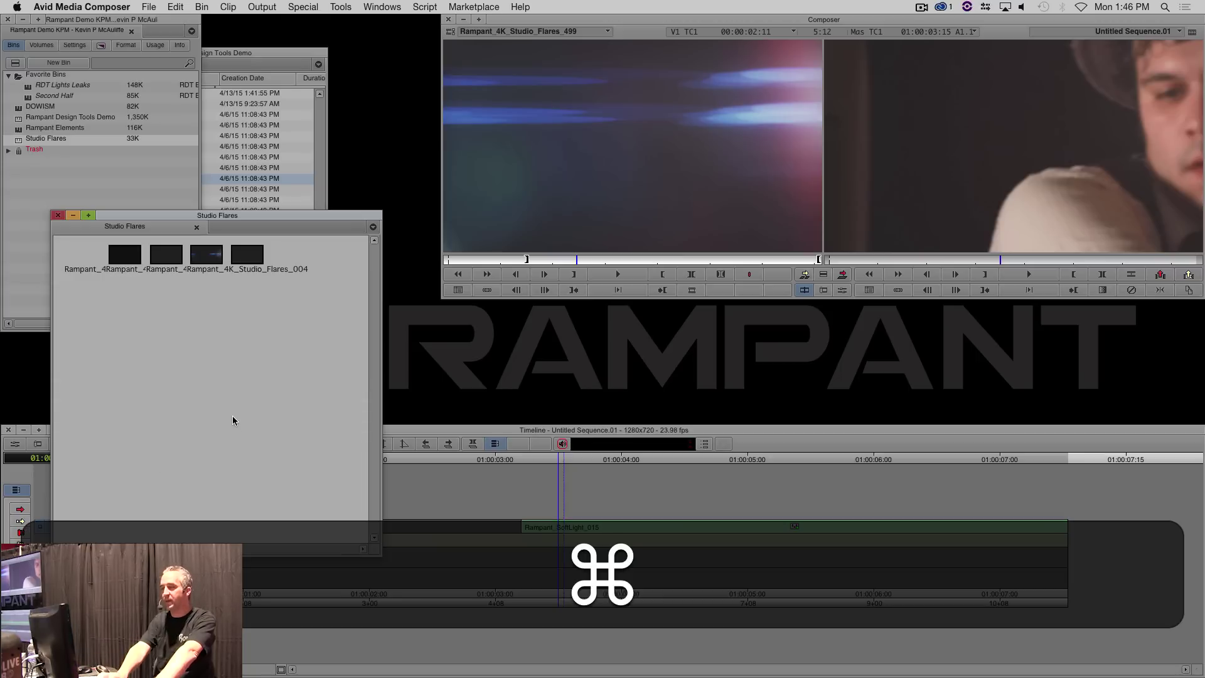
pyautogui.press('super+l')
pyautogui.press('super+l')
pyautogui.press('super+l')
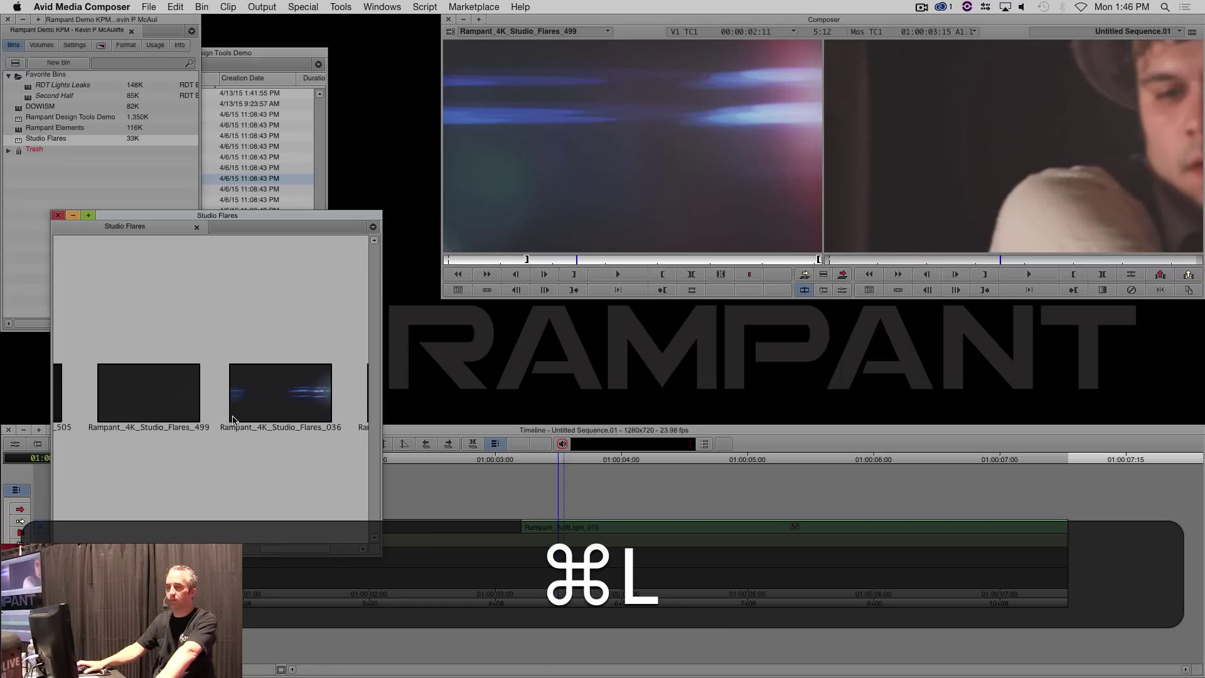
pyautogui.click(201, 7)
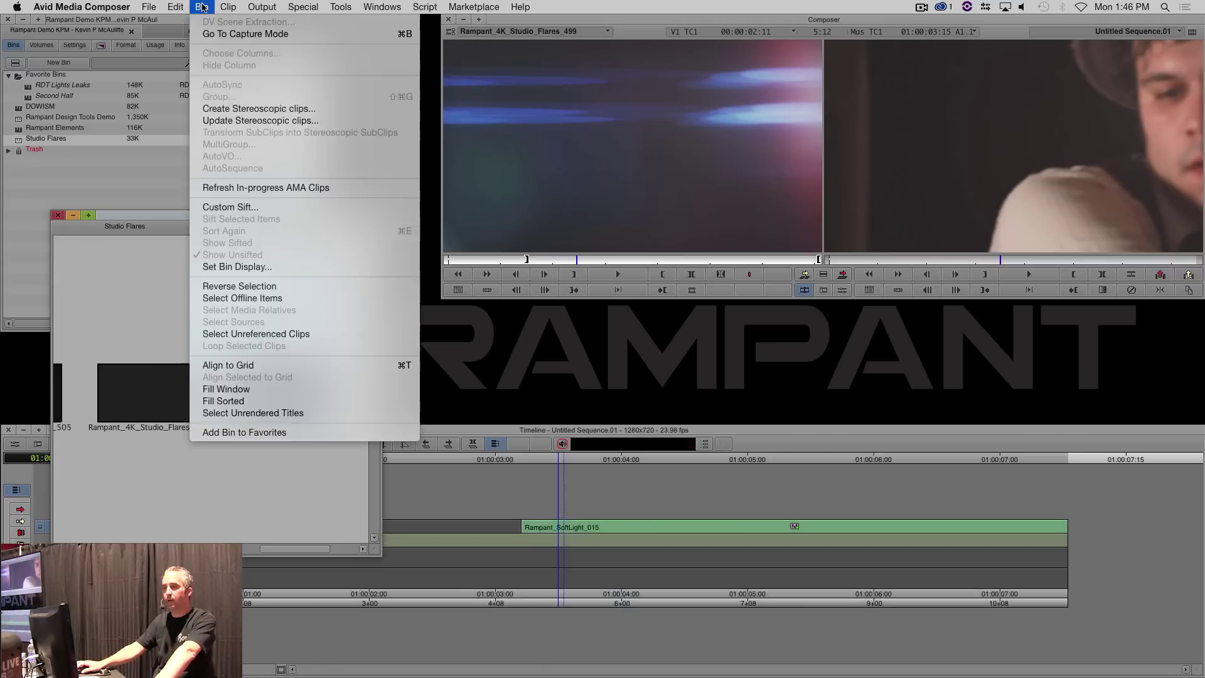
pyautogui.click(242, 389)
# Move the Studio Flares bin window up and enlarge it around the thumbnails.
pyautogui.moveTo(188, 212); pyautogui.dragTo(154, 17)
pyautogui.moveTo(336, 354); pyautogui.dragTo(429, 438)
pyautogui.click(104, 81)
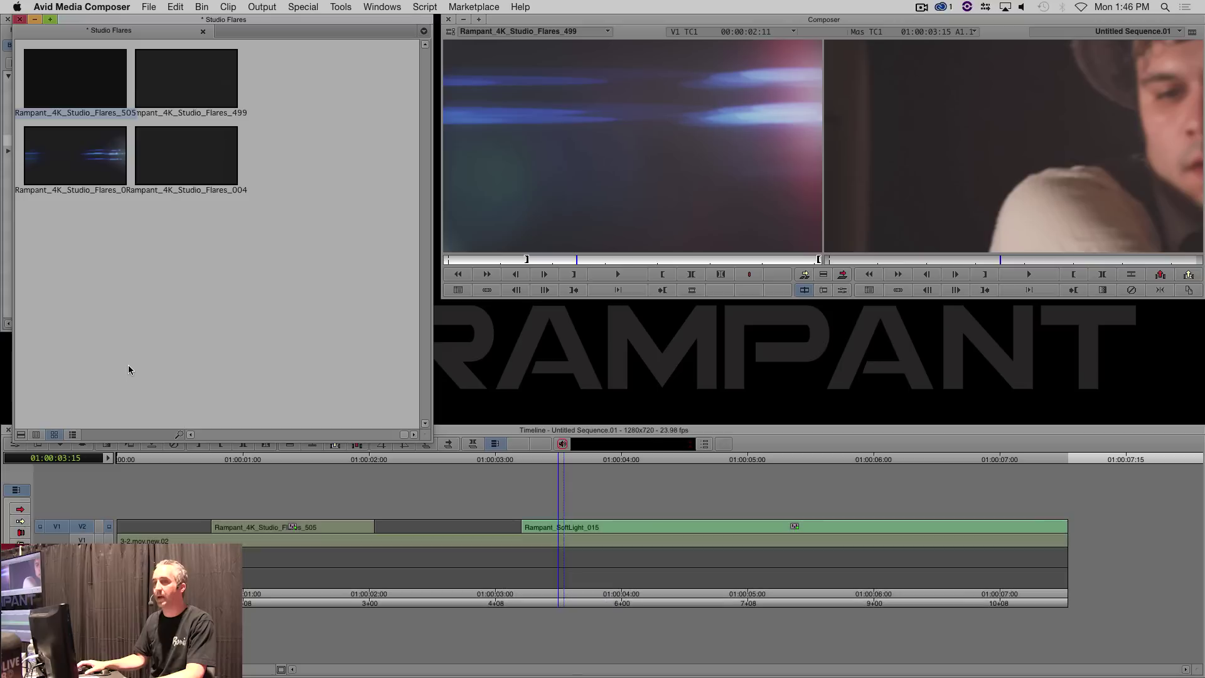
# Stop the Flares_505 and Flares_499 thumbnails on visible flare frames.
pyautogui.press('space')
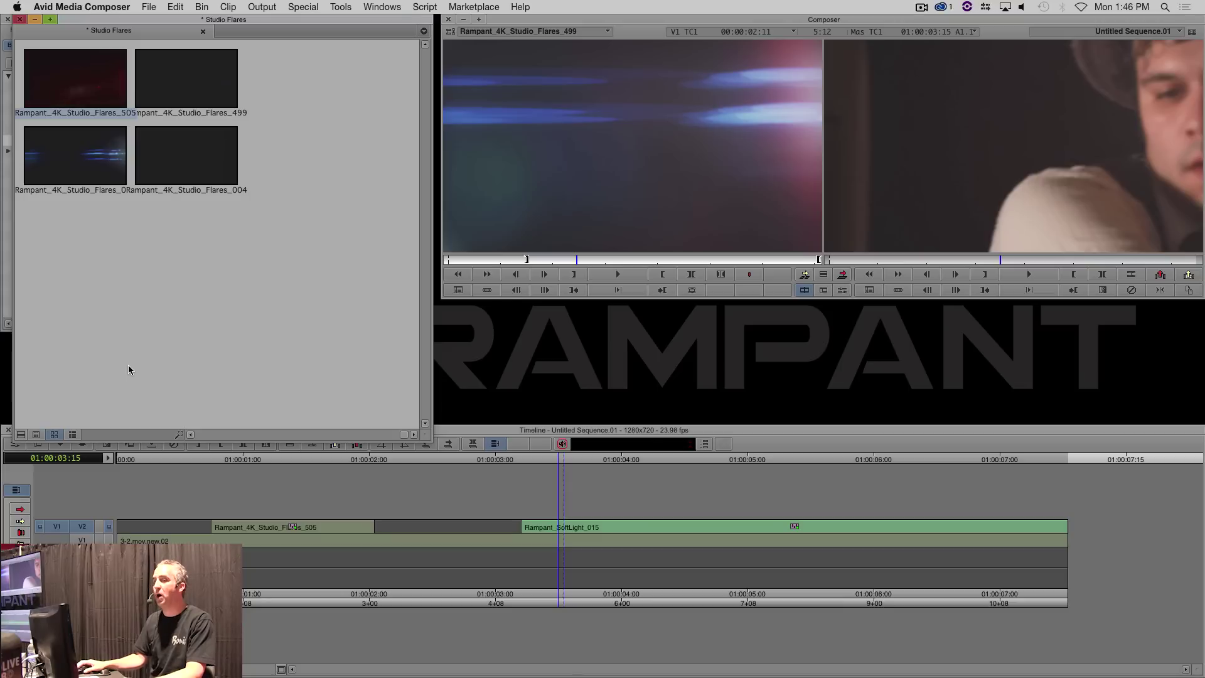
pyautogui.press('j')
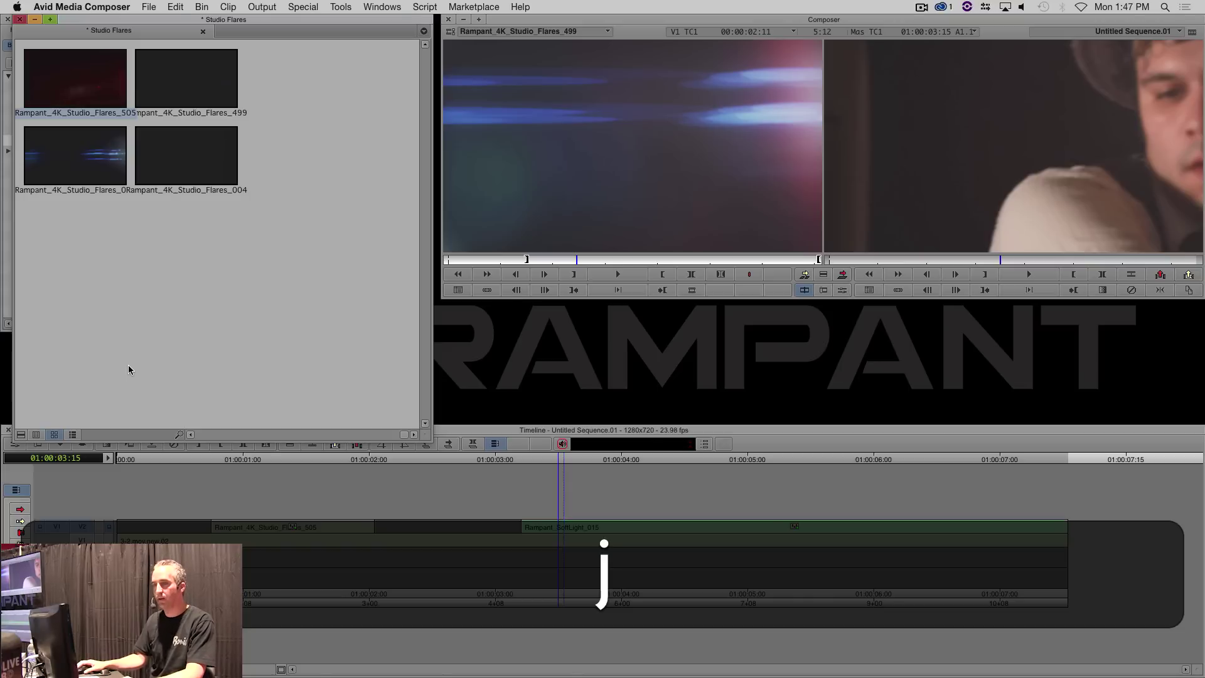
pyautogui.press('space')
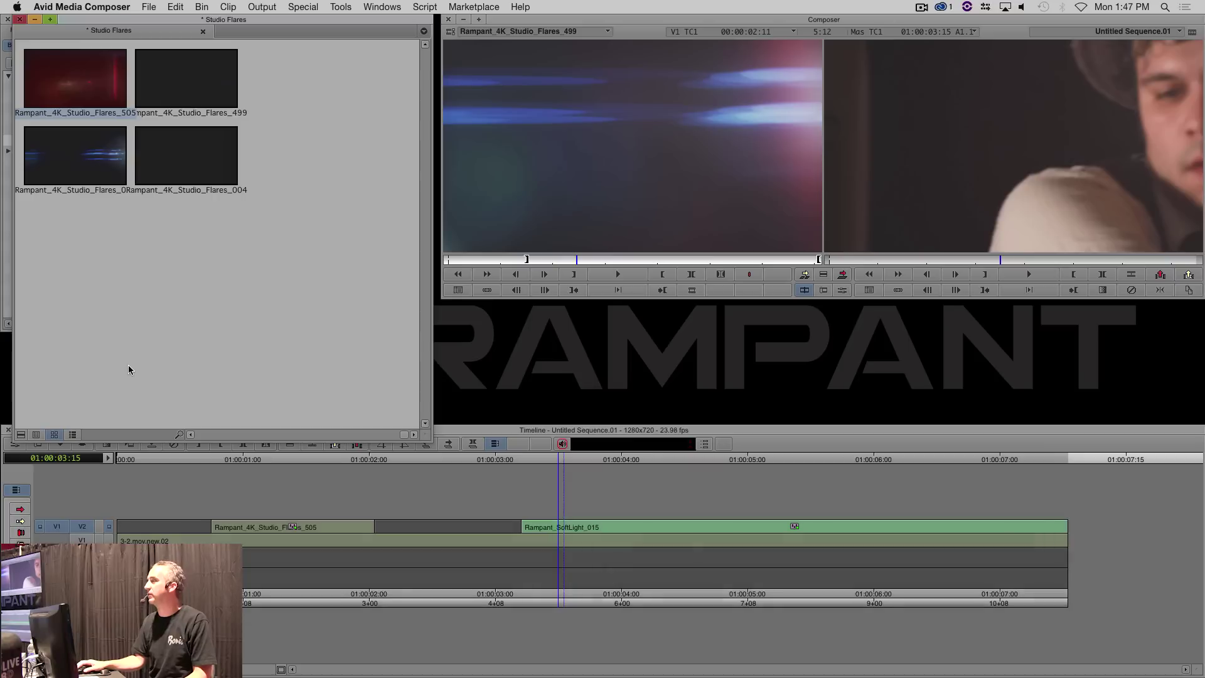
pyautogui.click(209, 66)
pyautogui.press('l')
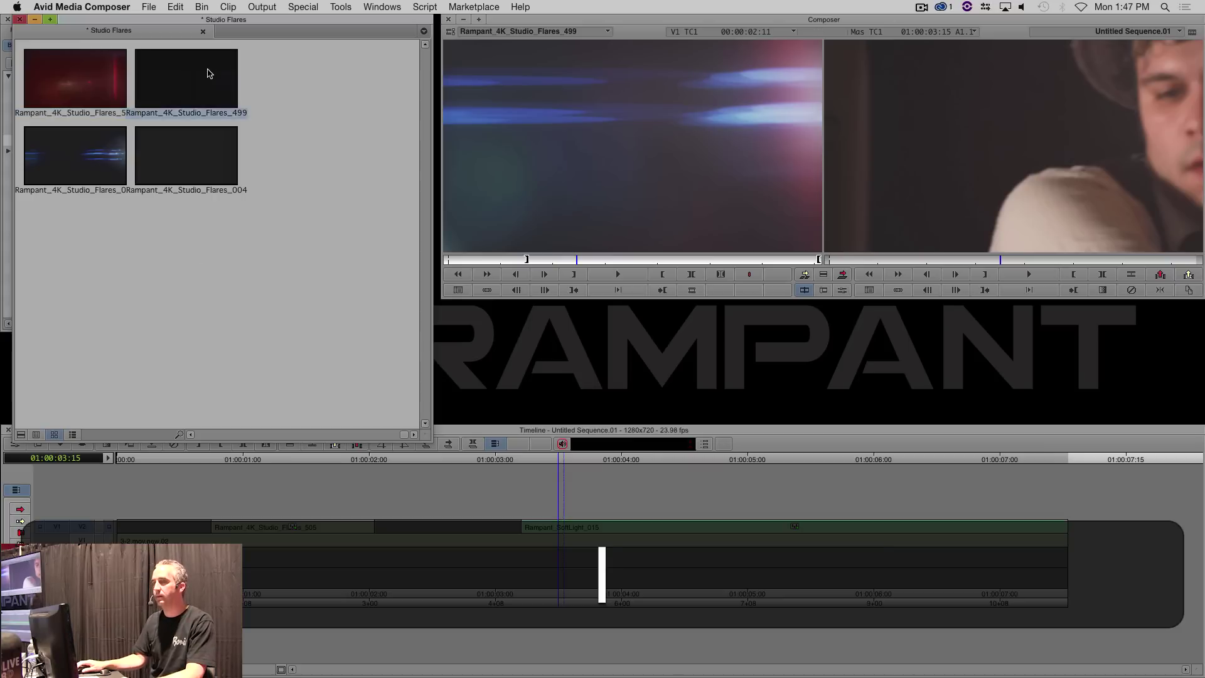
pyautogui.press('space')
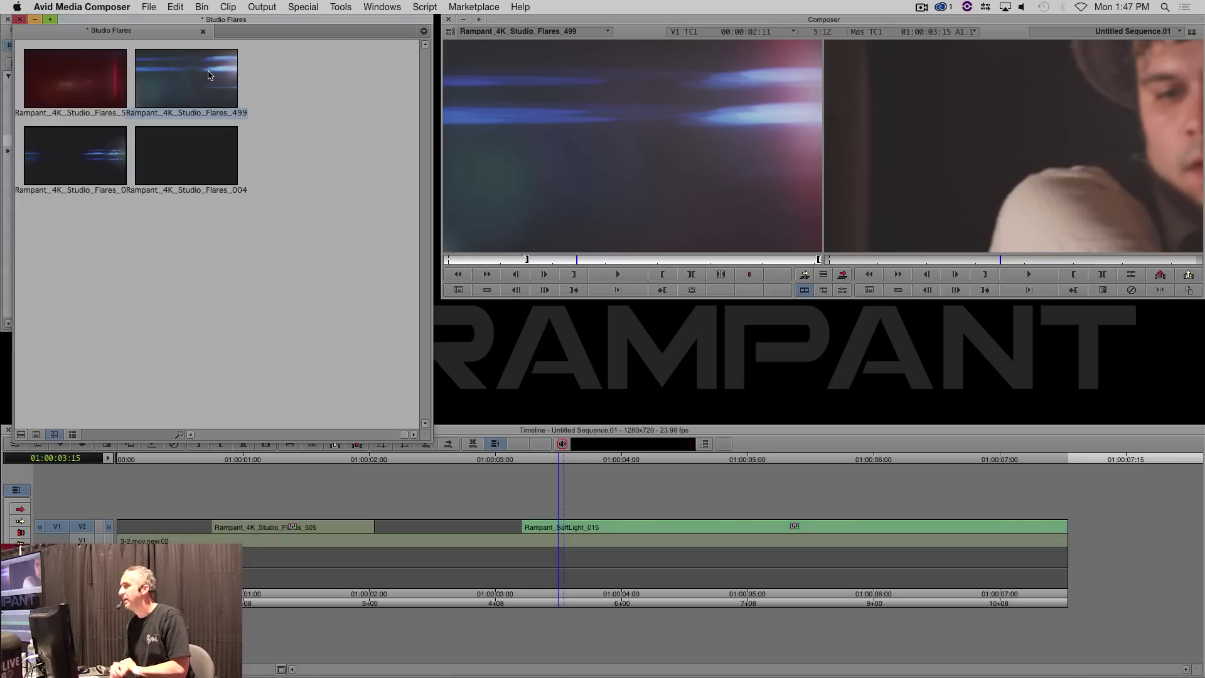
# Set flare frames for Flares_036 and Flares_004, toggle Text/Frame view, and close the bin.
pyautogui.click(90, 165)
pyautogui.press('l')
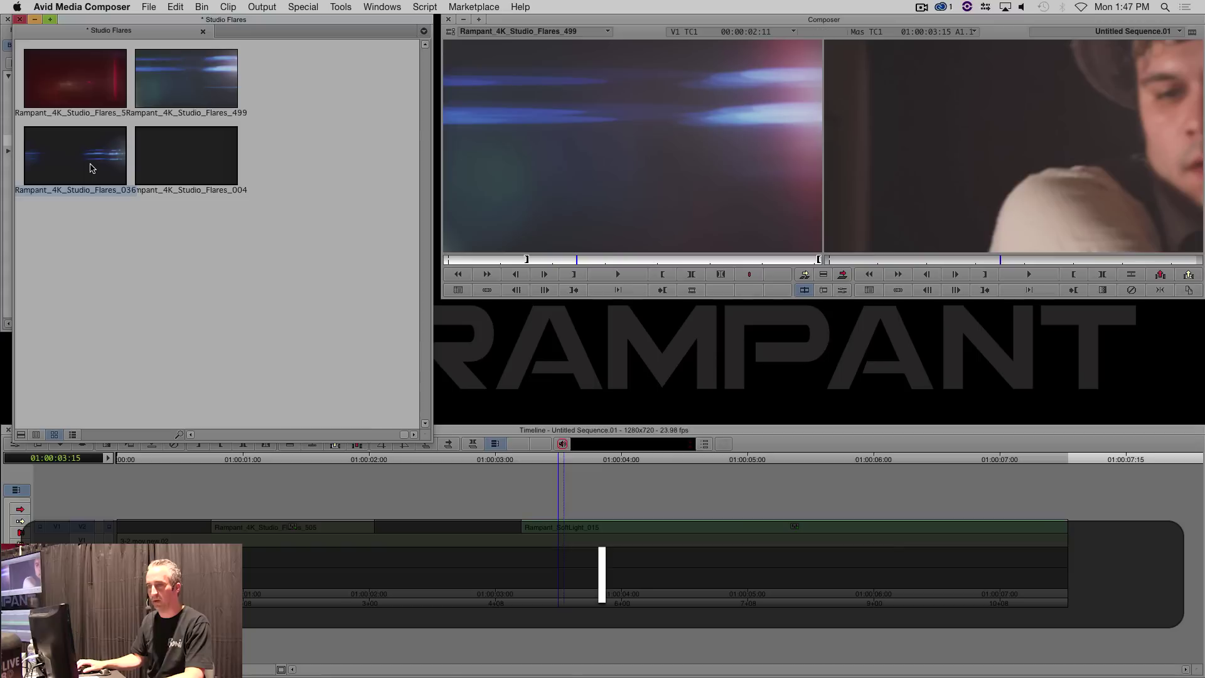
pyautogui.click(166, 165)
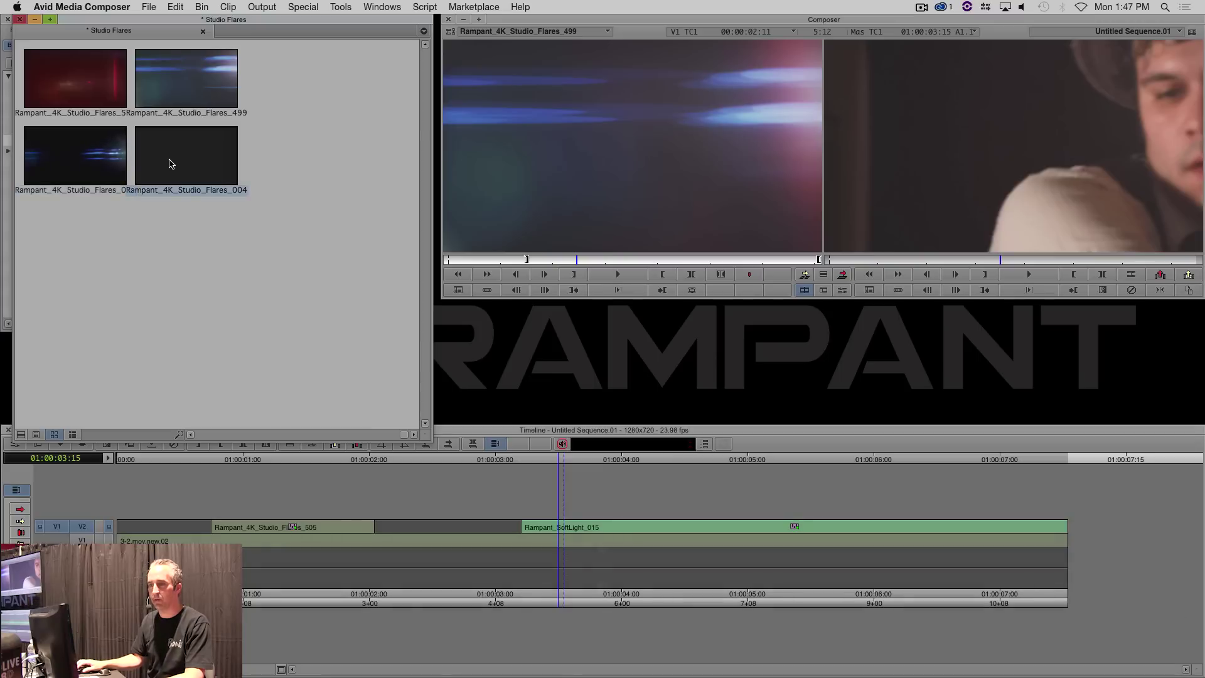
pyautogui.press('l')
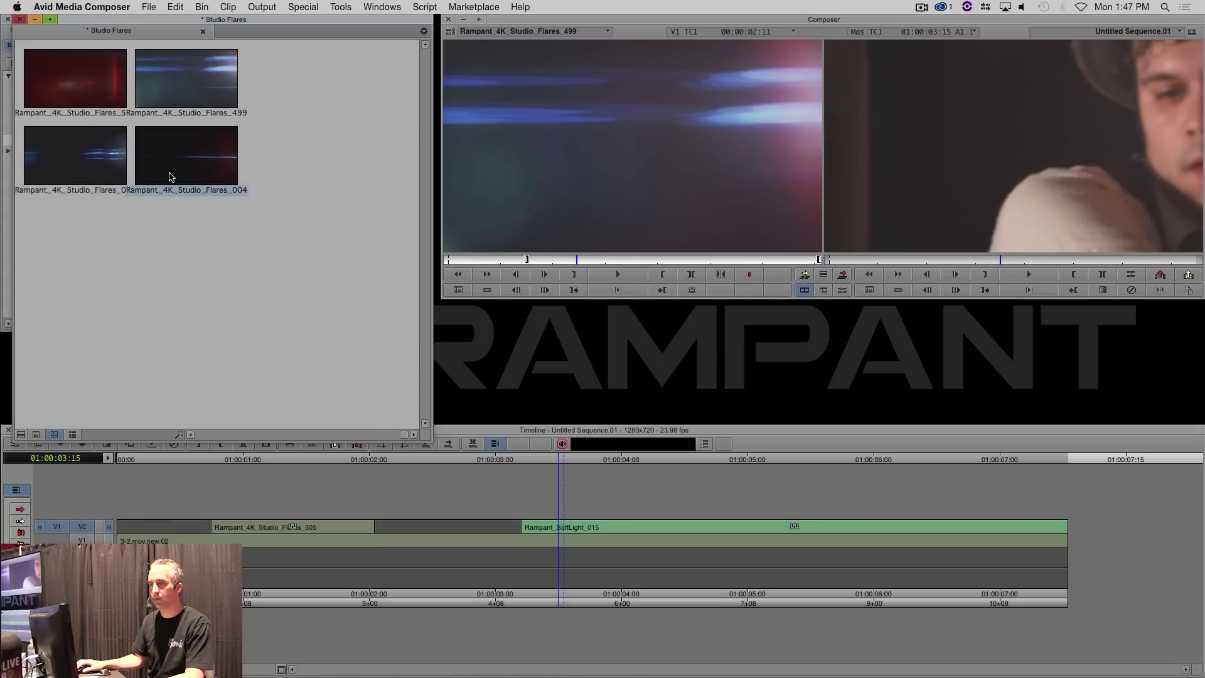
pyautogui.press('space')
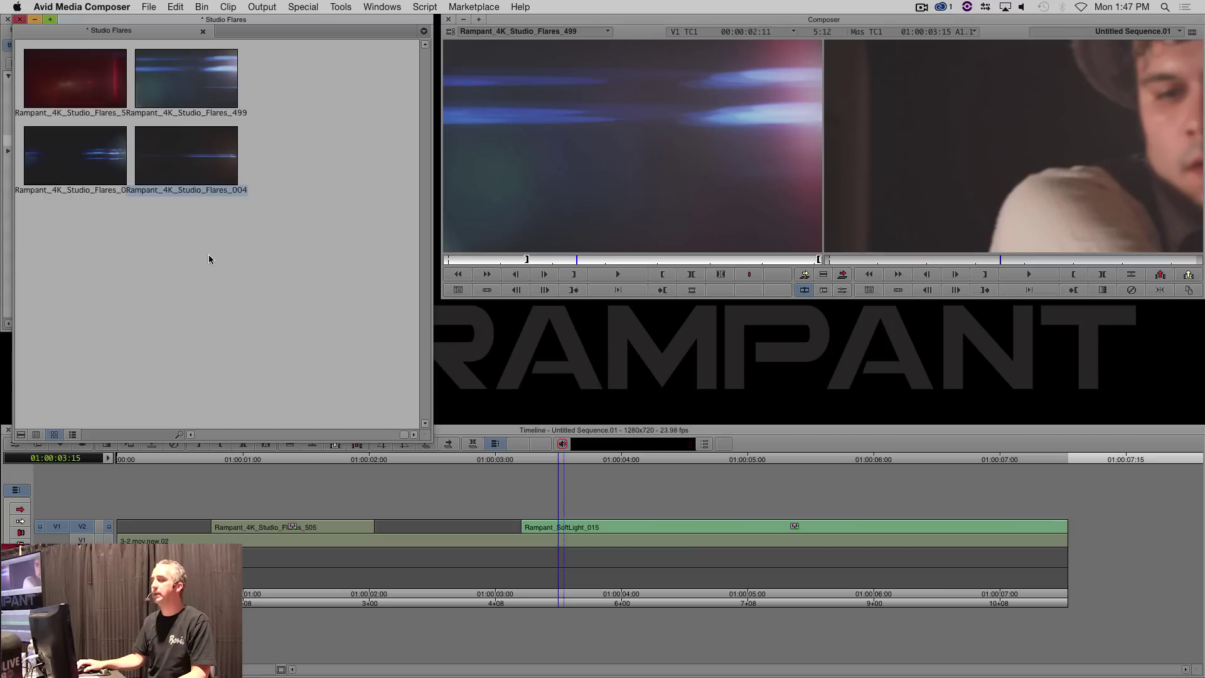
pyautogui.click(36, 434)
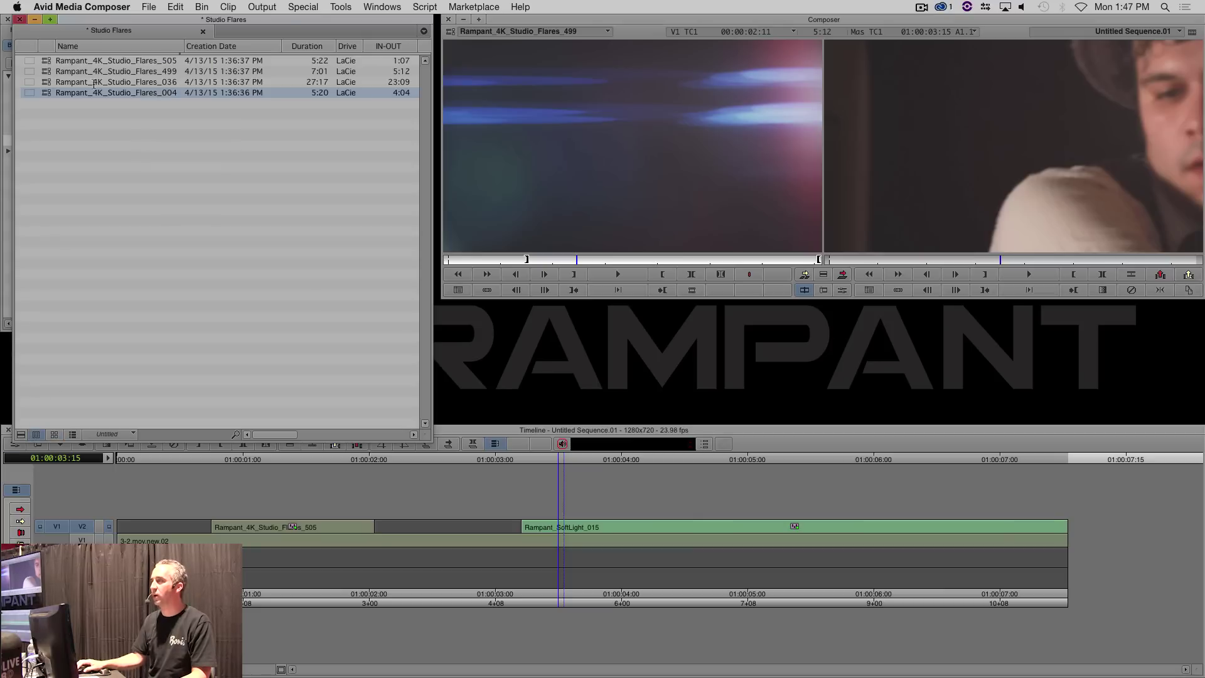
pyautogui.click(54, 434)
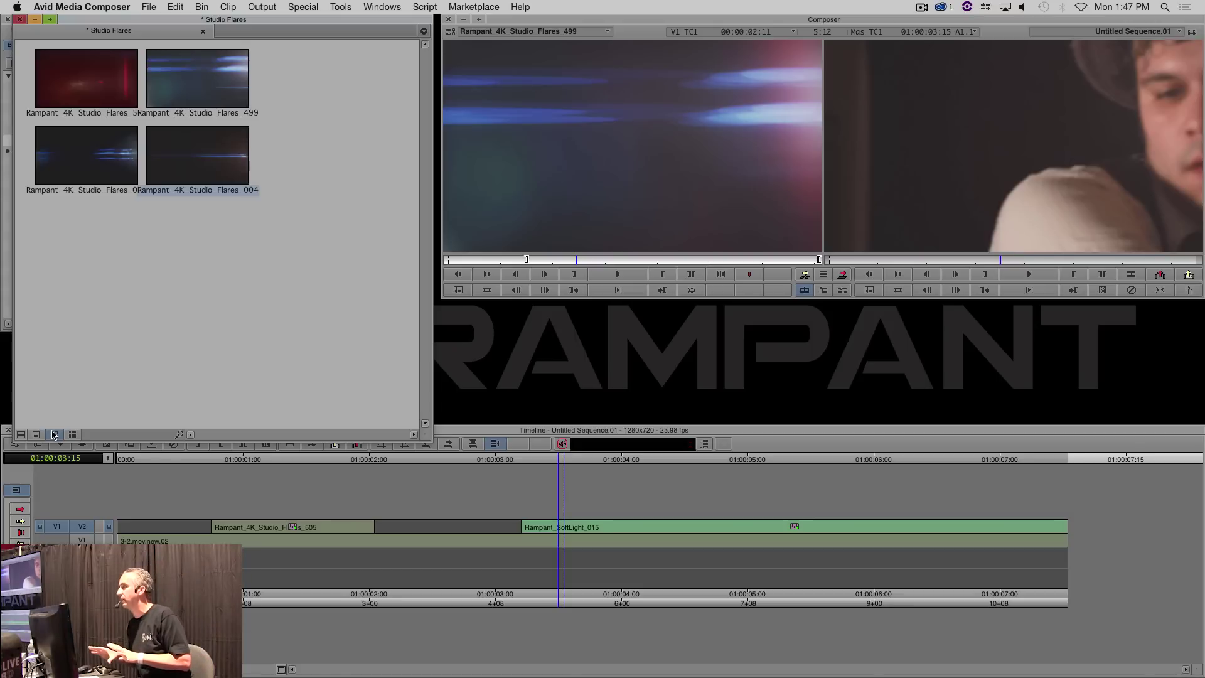
pyautogui.click(12, 19)
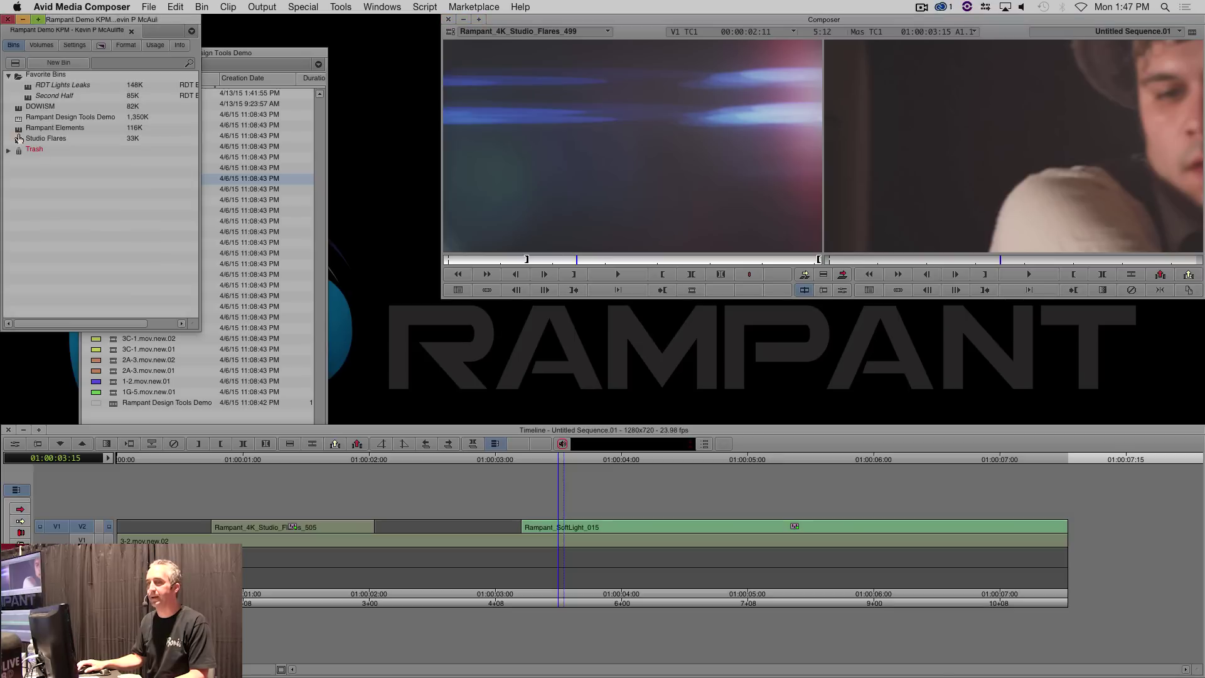
# Double-click Studio Flares in the Project window to reopen it with its flare thumbnails.
pyautogui.doubleClick(19, 138)
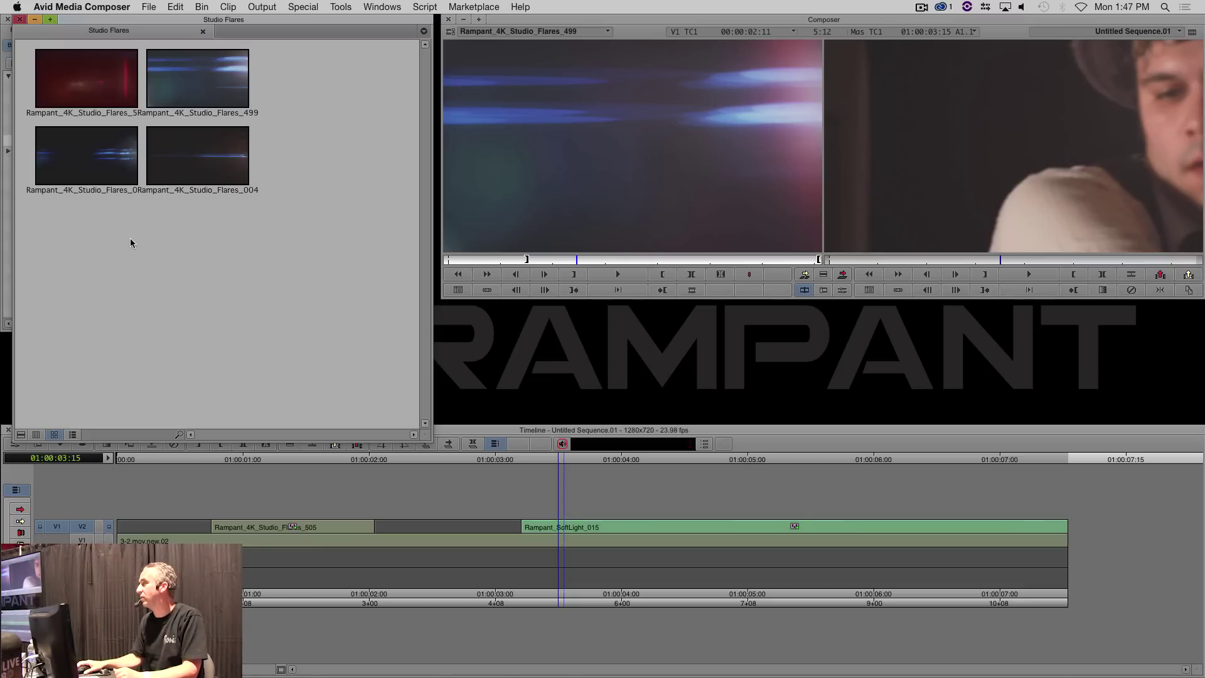
# Load Flares_036 into the source monitor near 00:00:20:02, then move the bin window down.
pyautogui.moveTo(113, 196); pyautogui.dragTo(597, 177)
pyautogui.moveTo(583, 261); pyautogui.dragTo(715, 261)
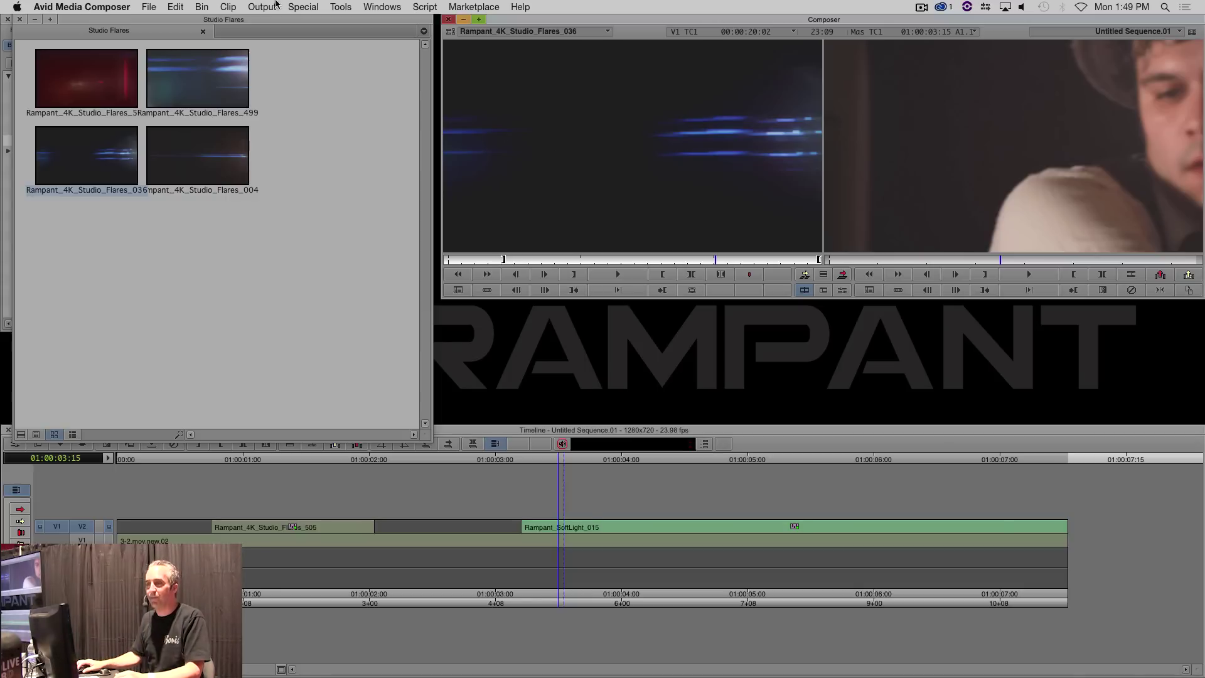
pyautogui.moveTo(264, 20); pyautogui.dragTo(263, 175)
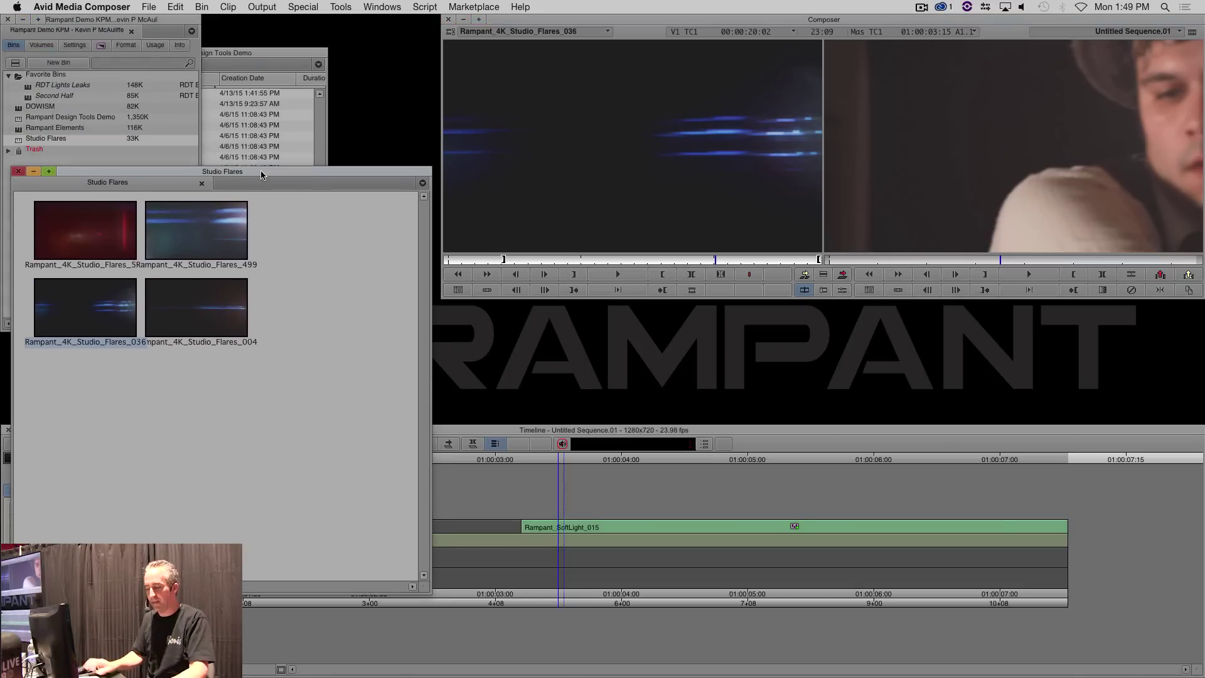
# Open the Effect Palette with Cmd+8 and show the BCC Key & Blend effects, including BCC Composite.
pyautogui.press('super+8')
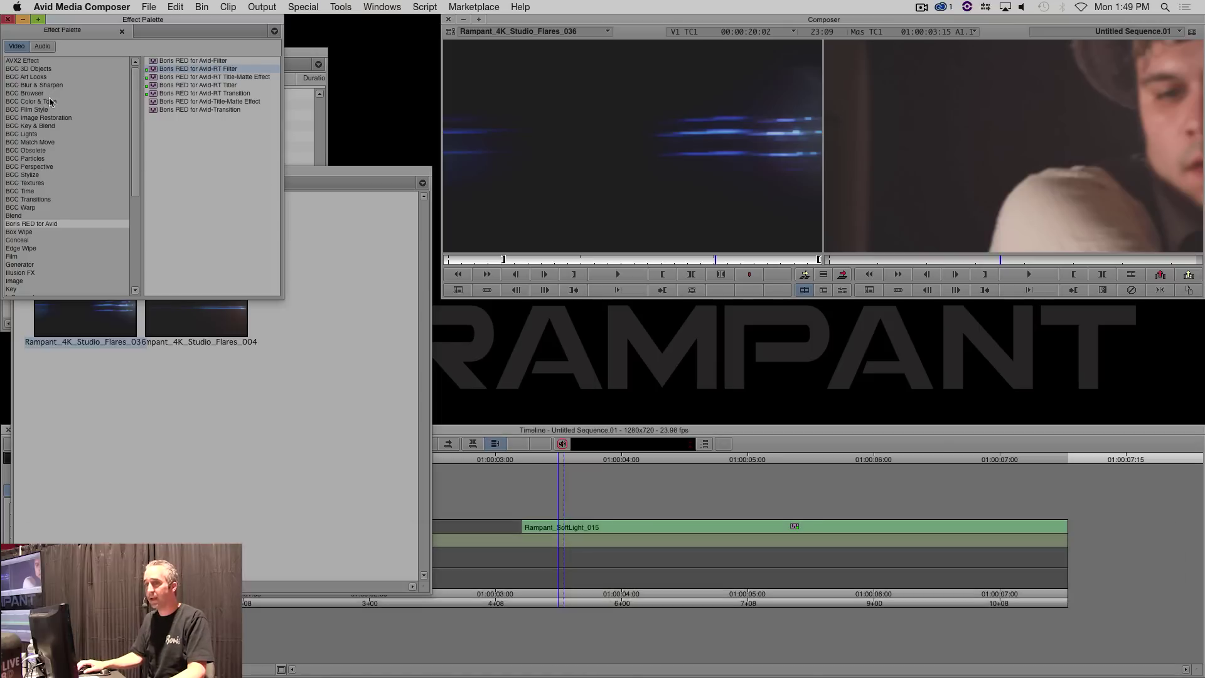
pyautogui.click(55, 126)
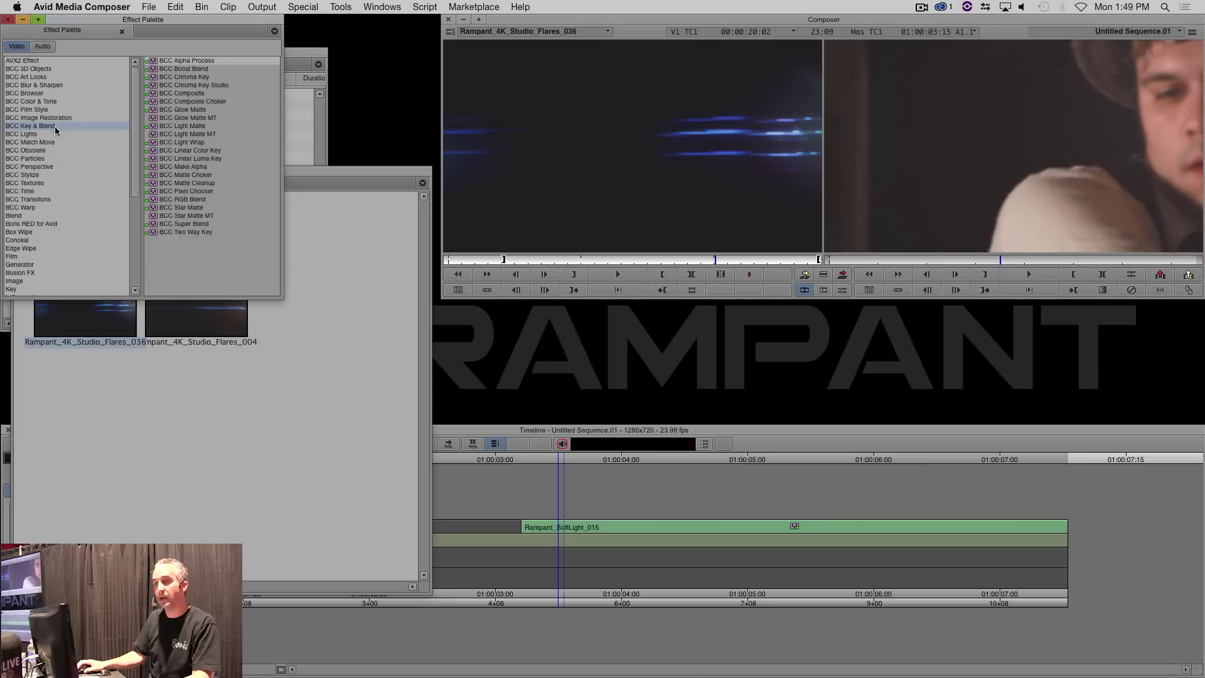